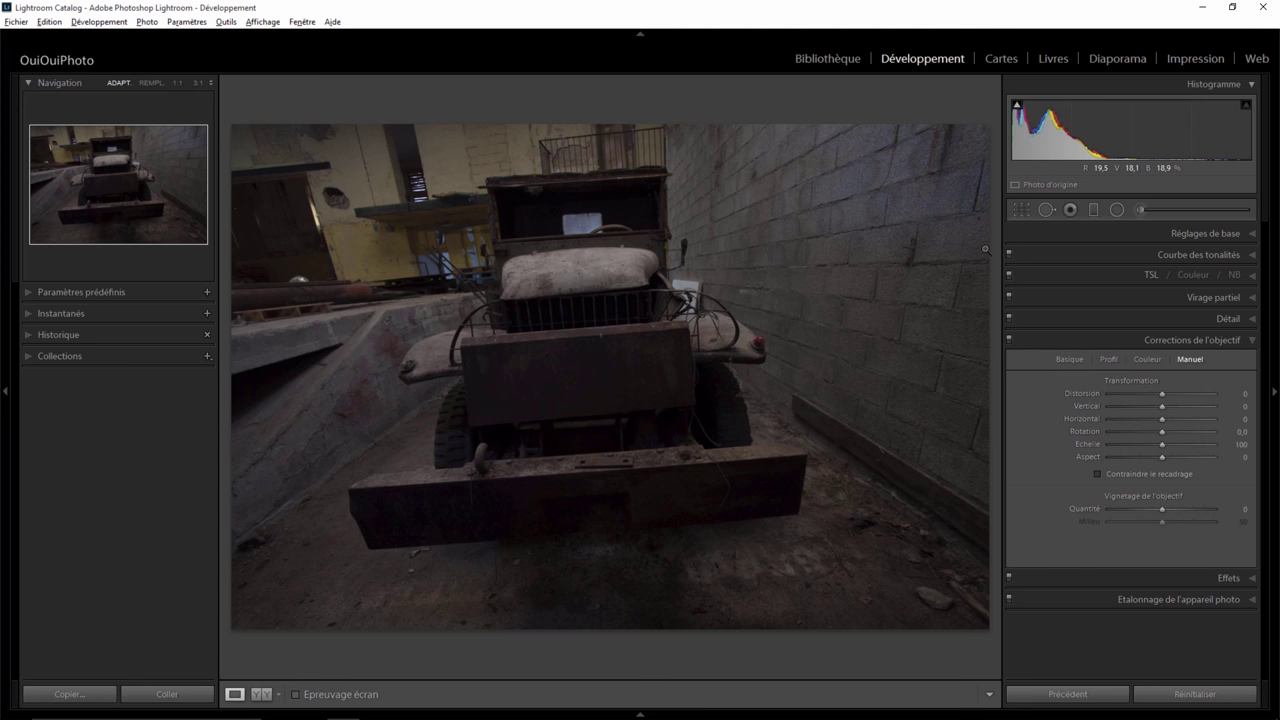
- Open the Crop and Straighten (Recadrer et redresser) tool on the dark truck photo
left_click(1018, 211)
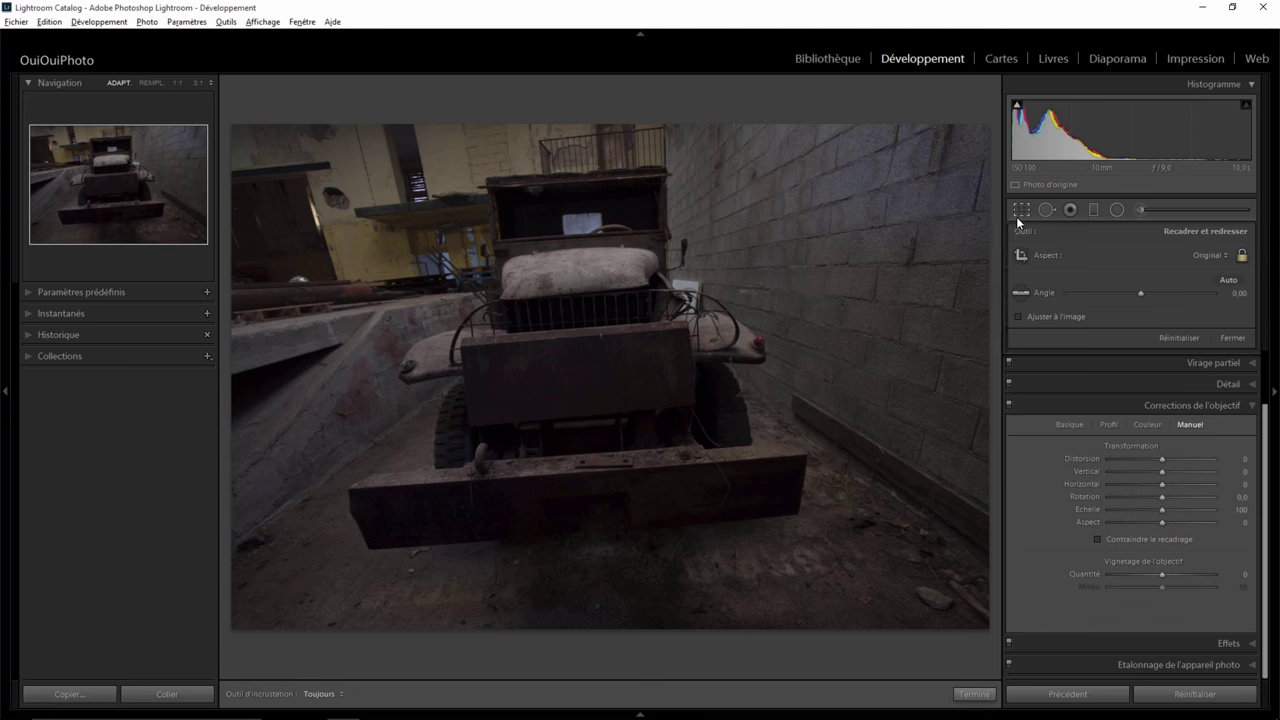
- Straighten the photo 4.33° along the bumper, set Horizontal perspective to +4, and apply the crop
left_click(1022, 291)
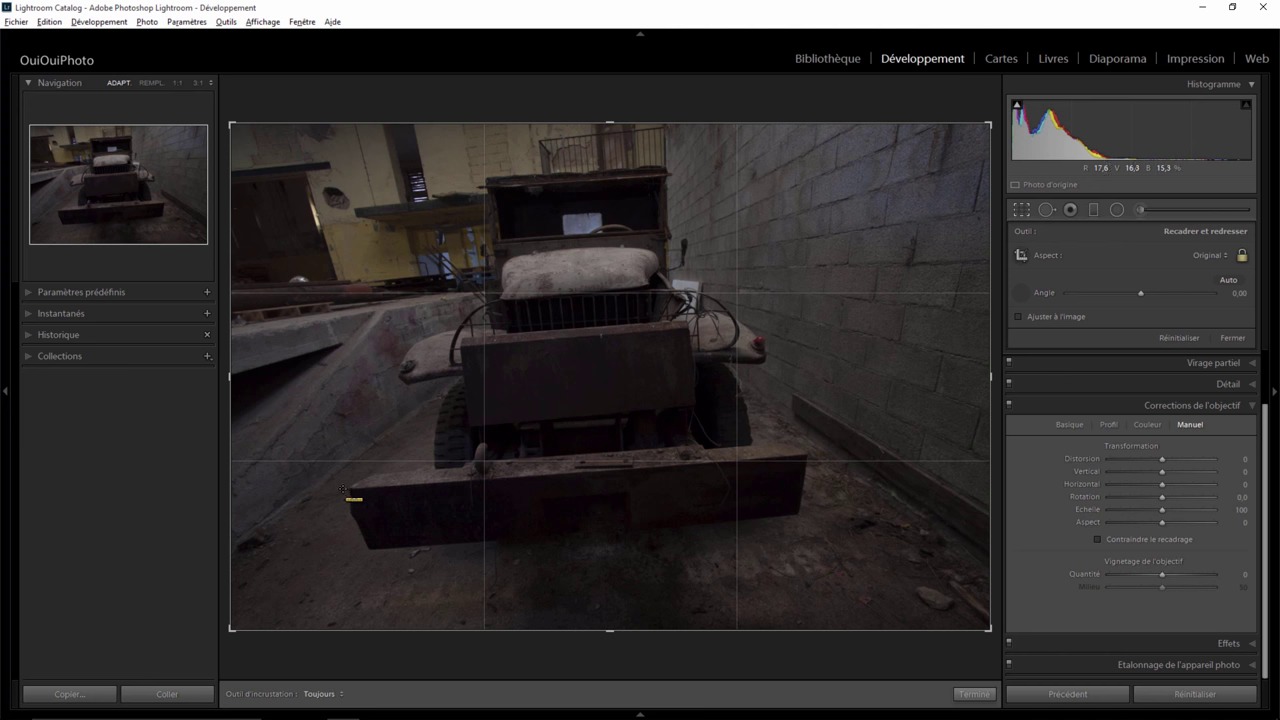
left_click_drag(349, 488, 806, 456)
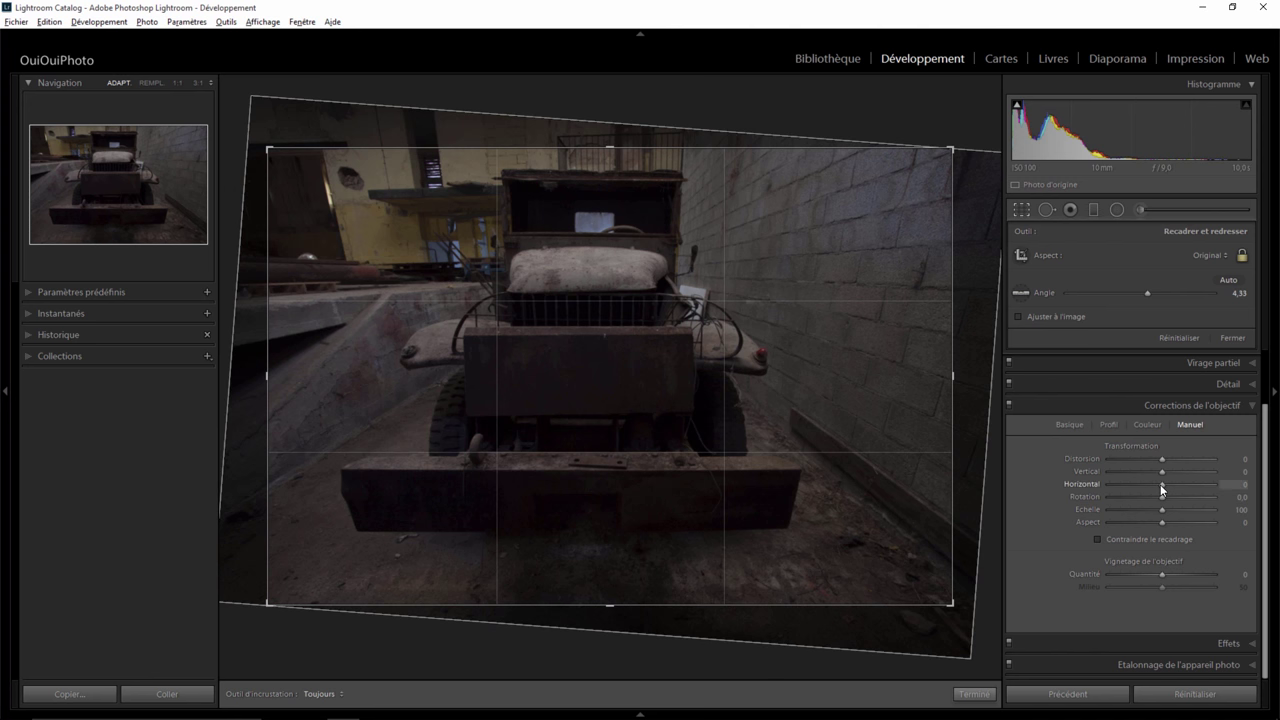
left_click_drag(1161, 484, 1163, 486)
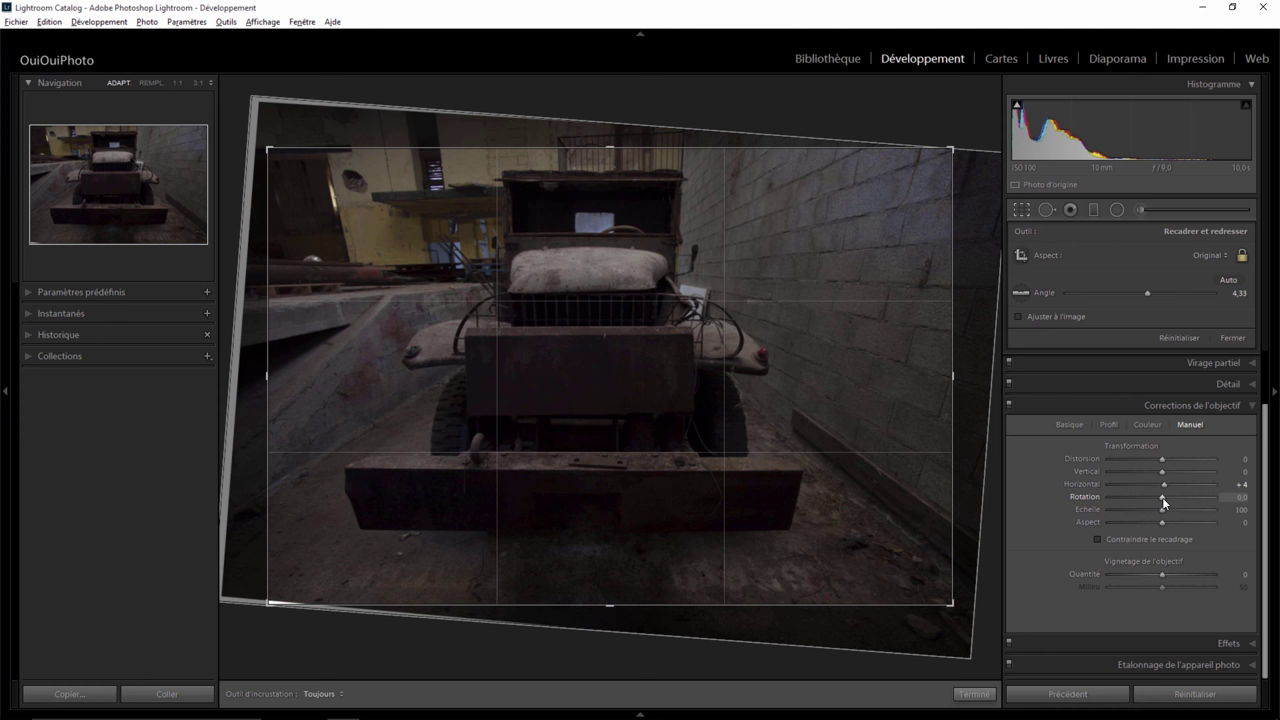
left_click(975, 694)
- Tighten the crop corners and recentre the rotated photo on the truck, then commit
left_click(1021, 209)
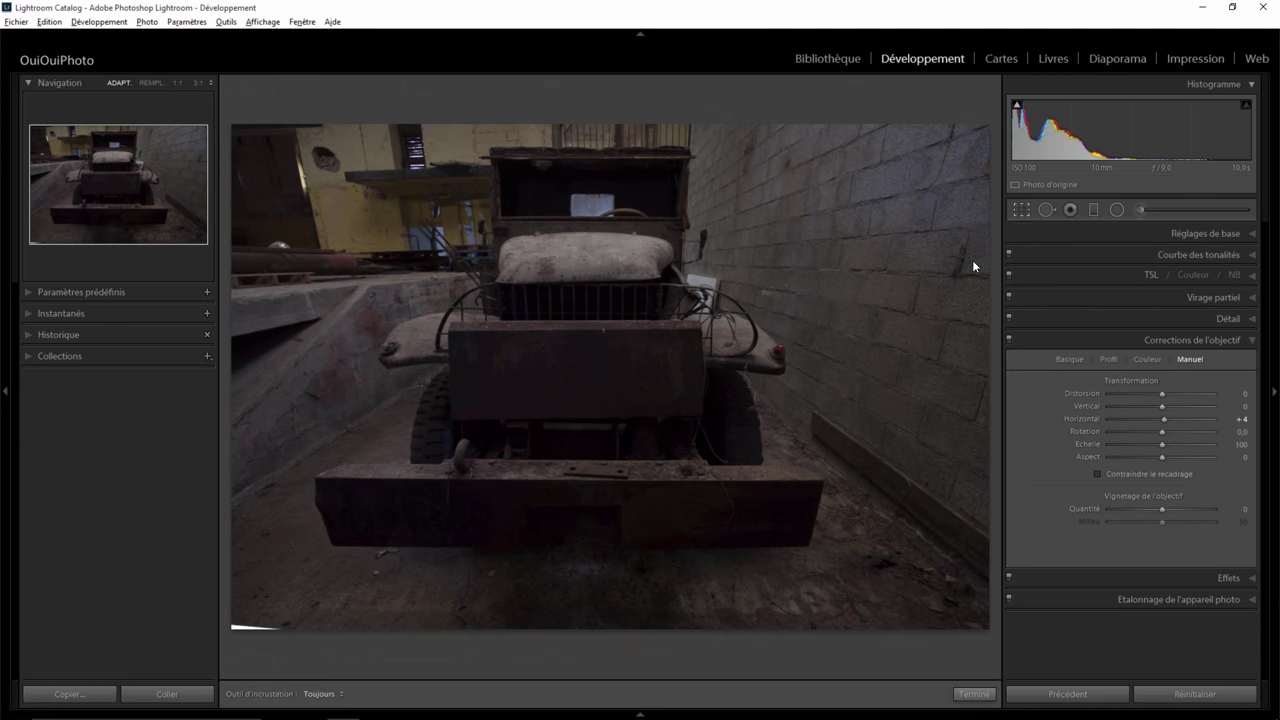
left_click_drag(952, 604, 946, 594)
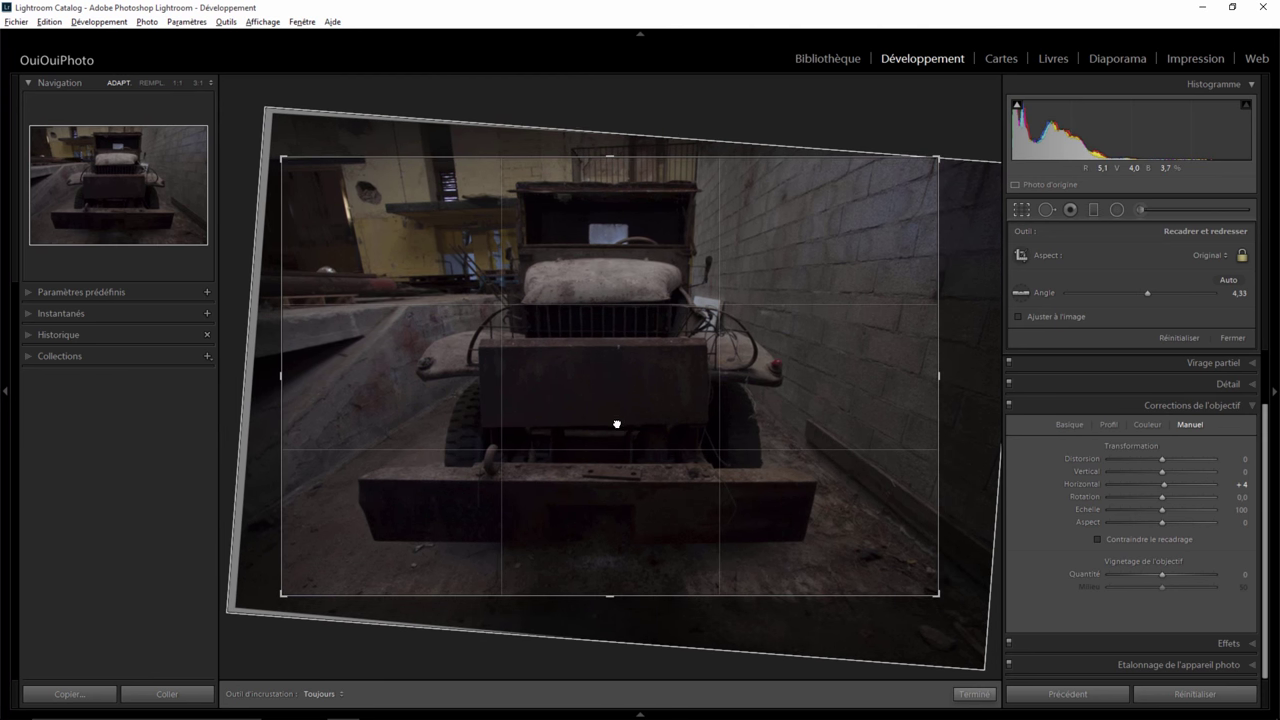
mouse_move(615, 423)
left_mouse_down()
mouse_move(621, 449)
mouse_move(648, 416)
left_mouse_up()
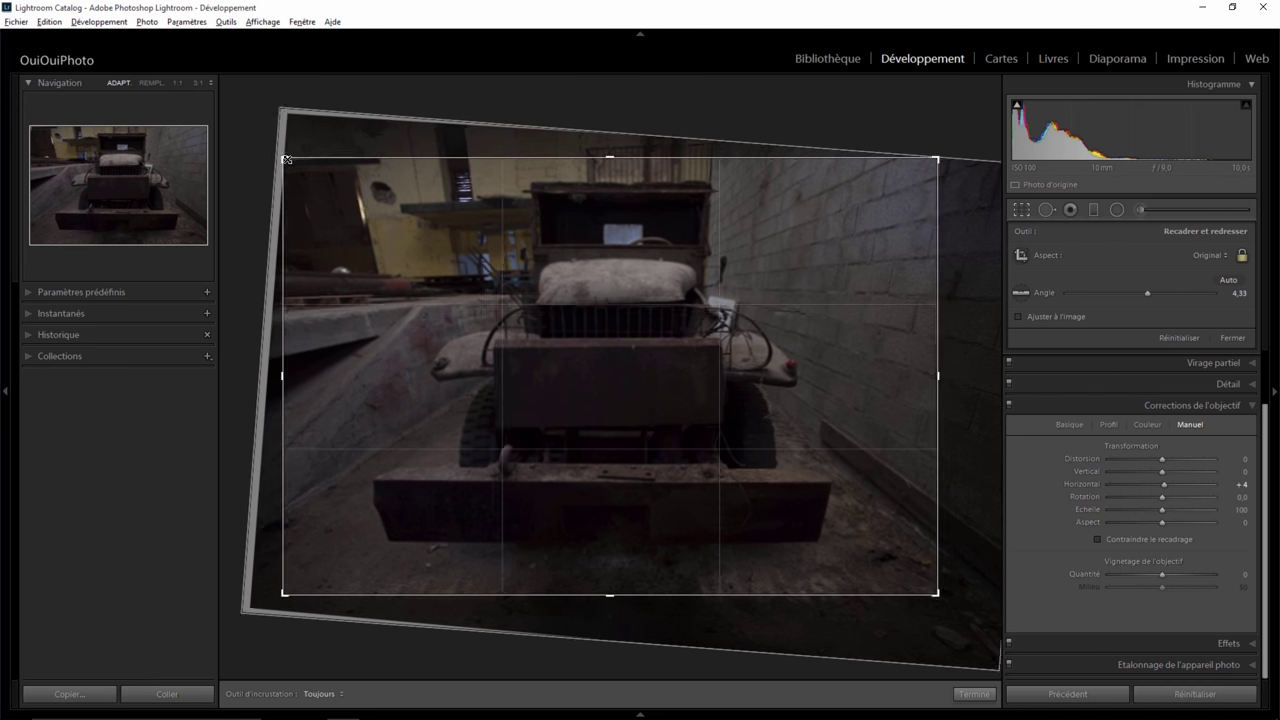
left_click_drag(287, 159, 302, 168)
mouse_move(645, 335)
left_mouse_down()
mouse_move(634, 342)
mouse_move(645, 343)
left_mouse_up()
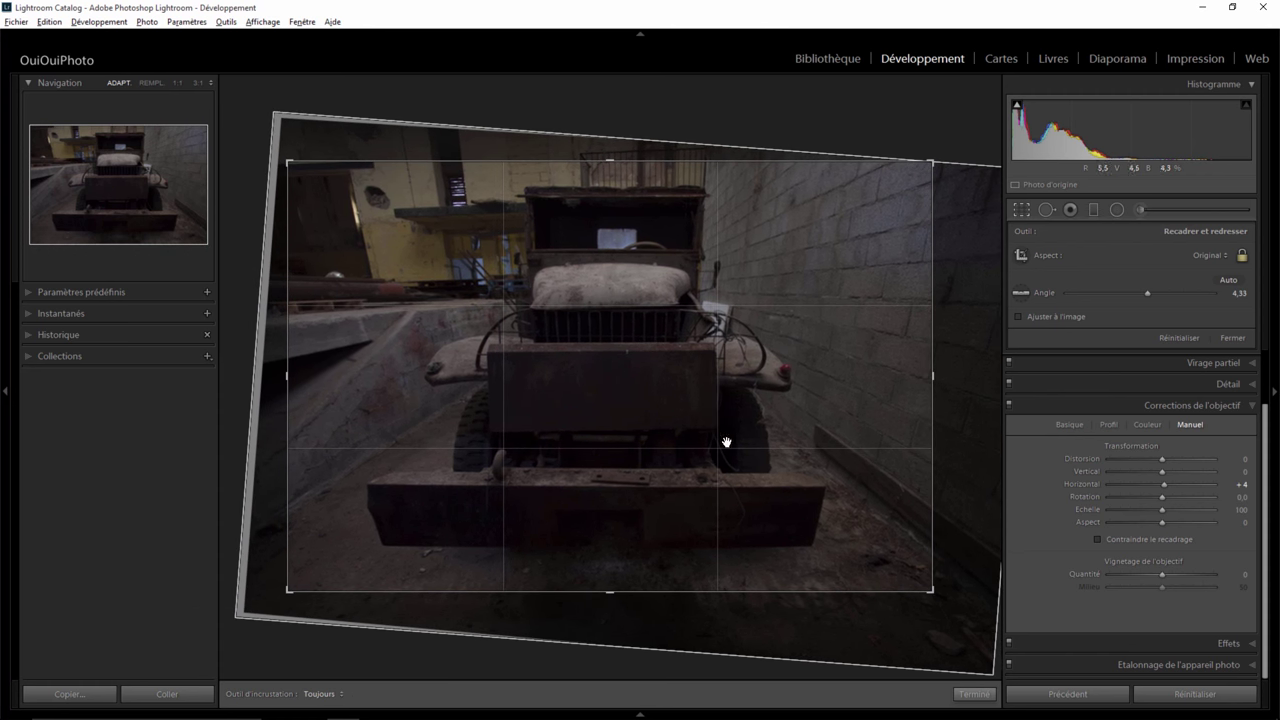
left_click(975, 694)
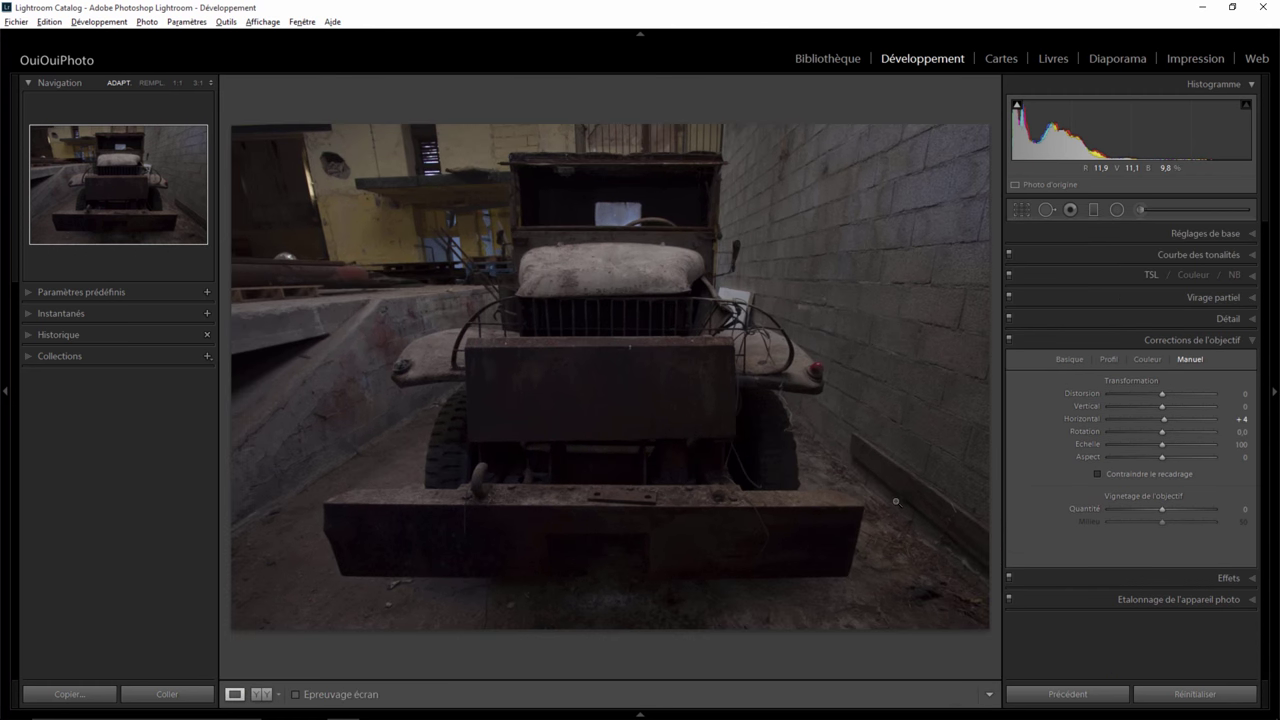
- Lower overall exposure to −0.41 and add an upper-left graduated filter at −1.41 exposure
left_click(1247, 233)
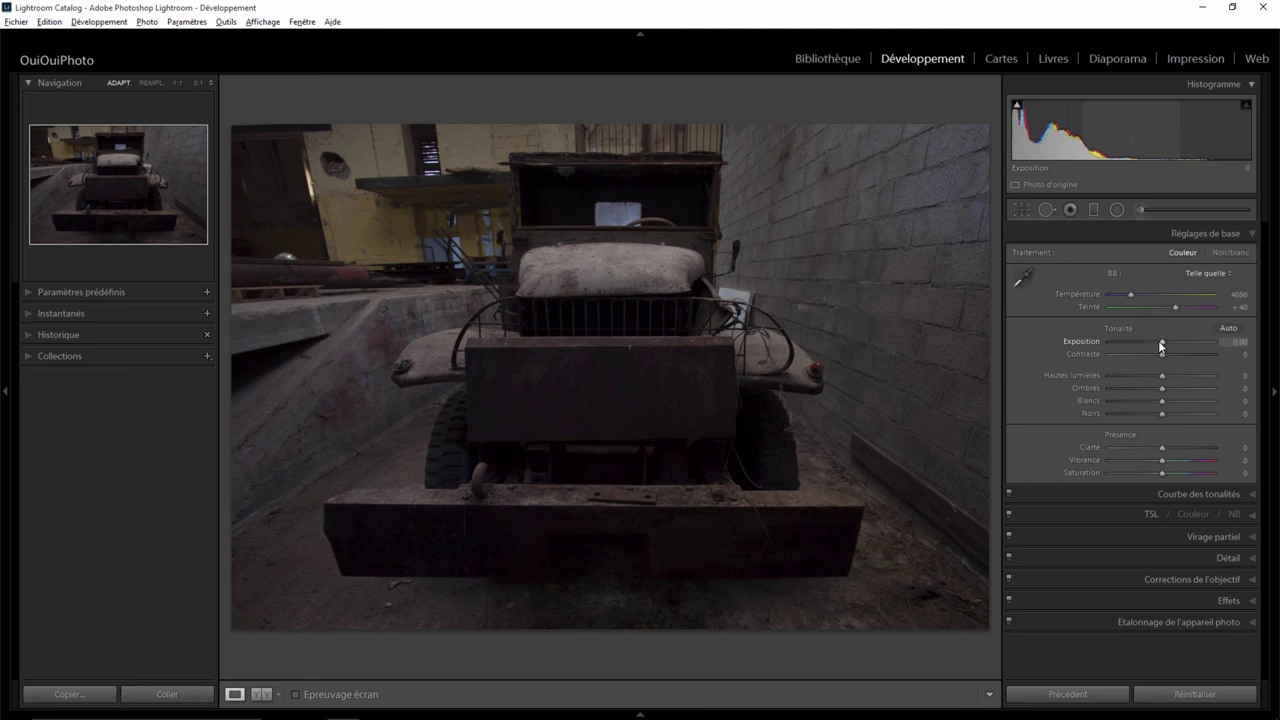
left_click_drag(1161, 345, 1156, 341)
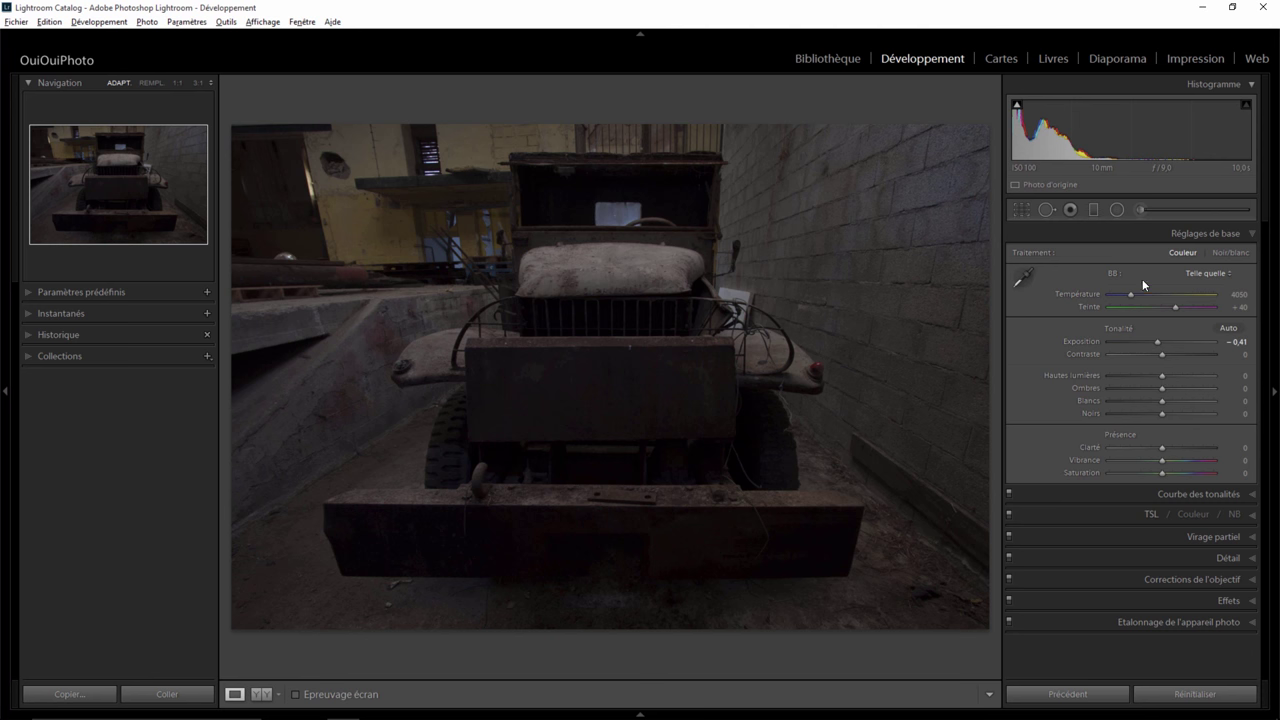
left_click(1094, 209)
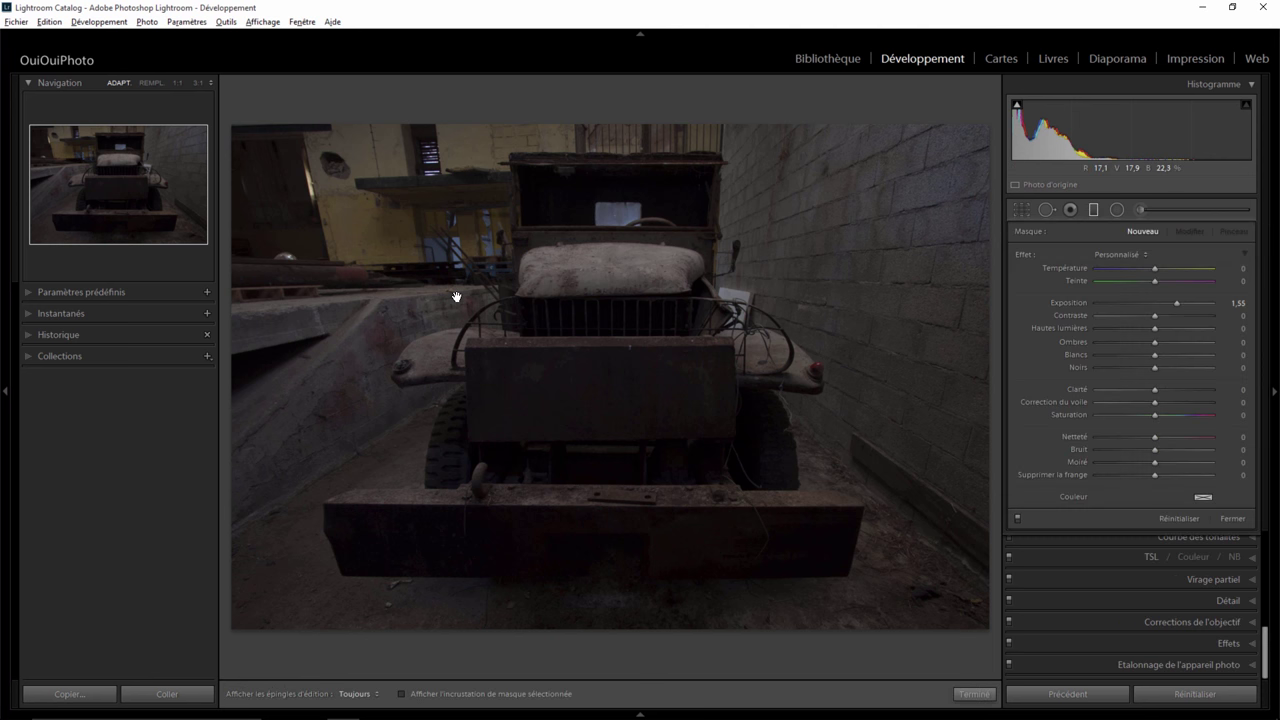
left_click_drag(456, 297, 448, 288)
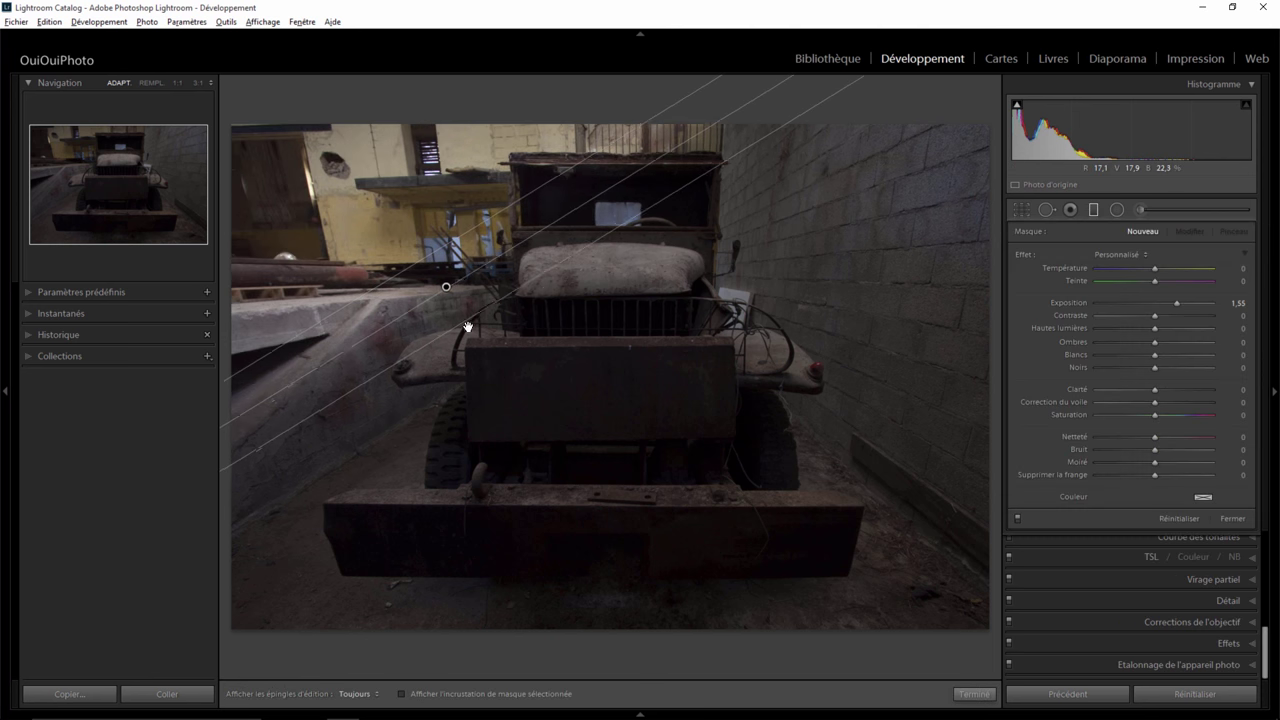
double_click(1017, 254)
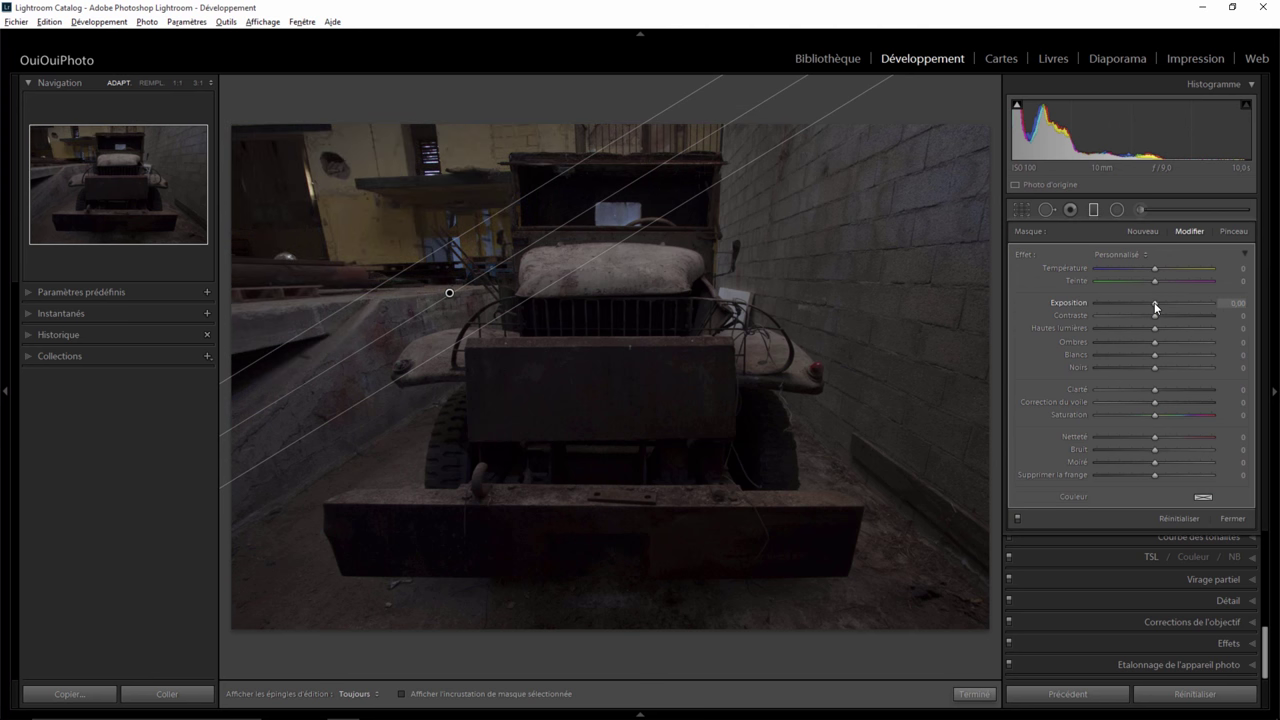
left_click_drag(1155, 304, 1133, 304)
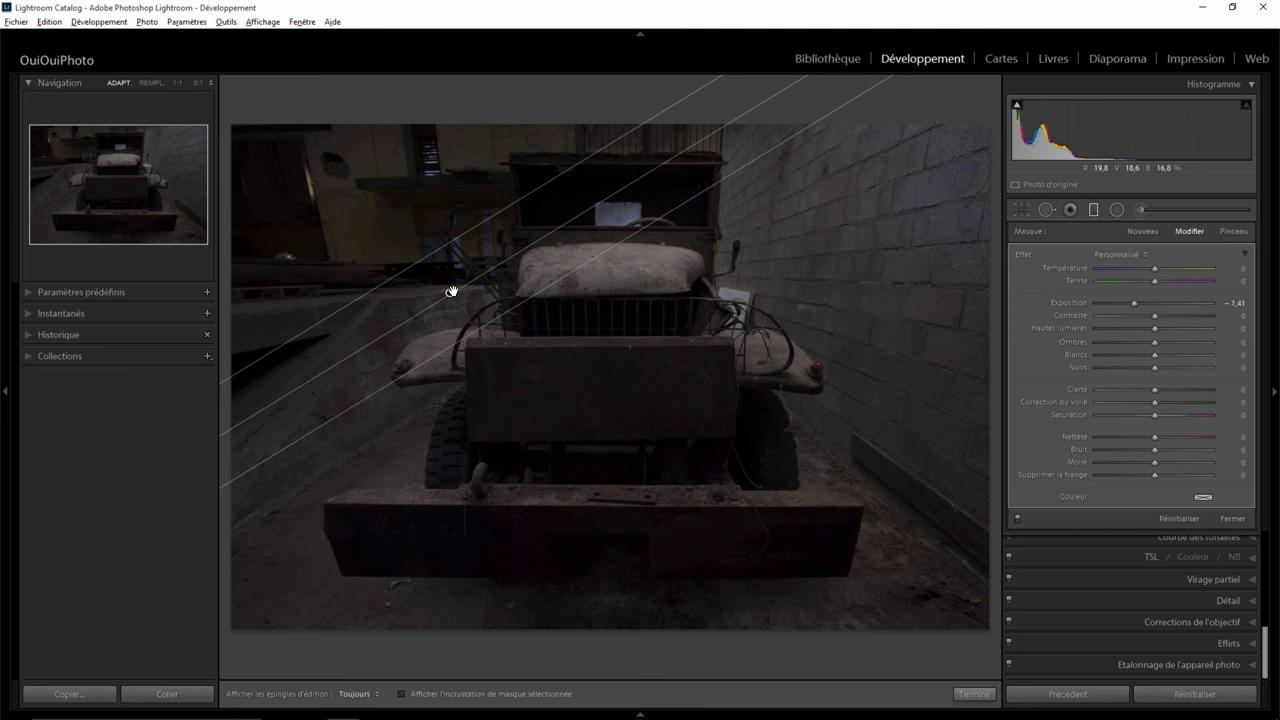
left_click_drag(452, 292, 453, 298)
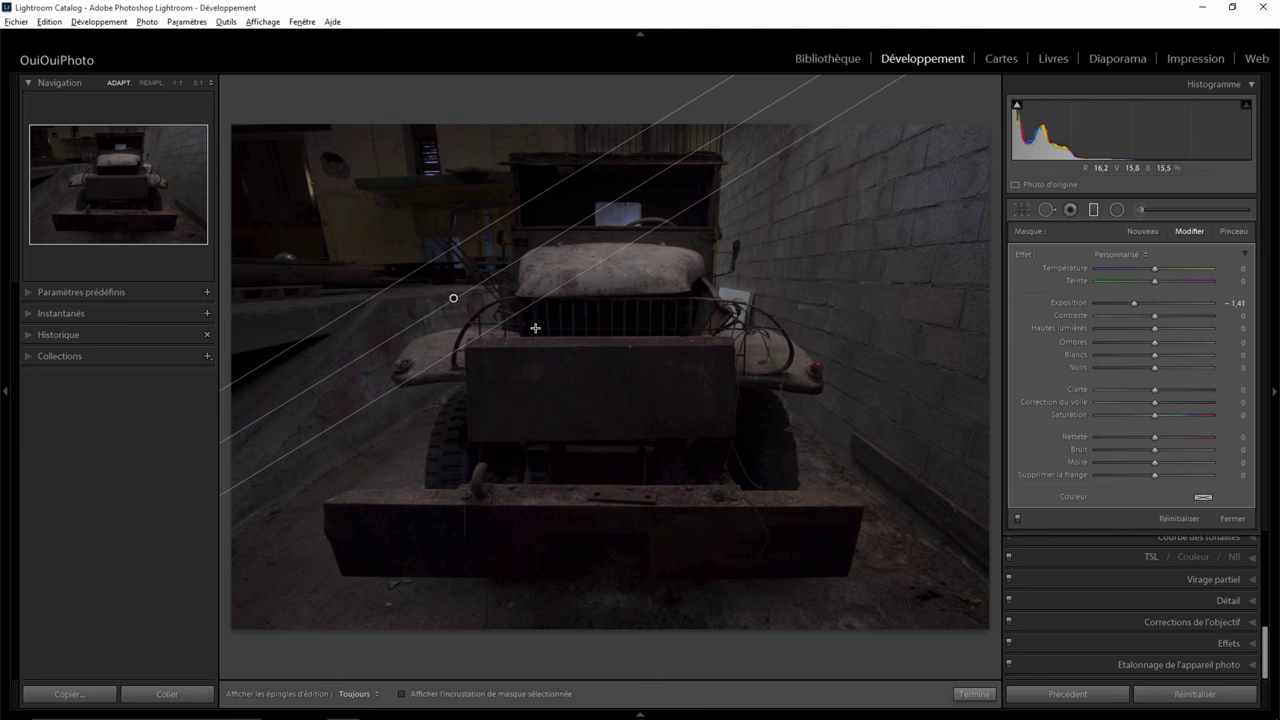
left_click(973, 693)
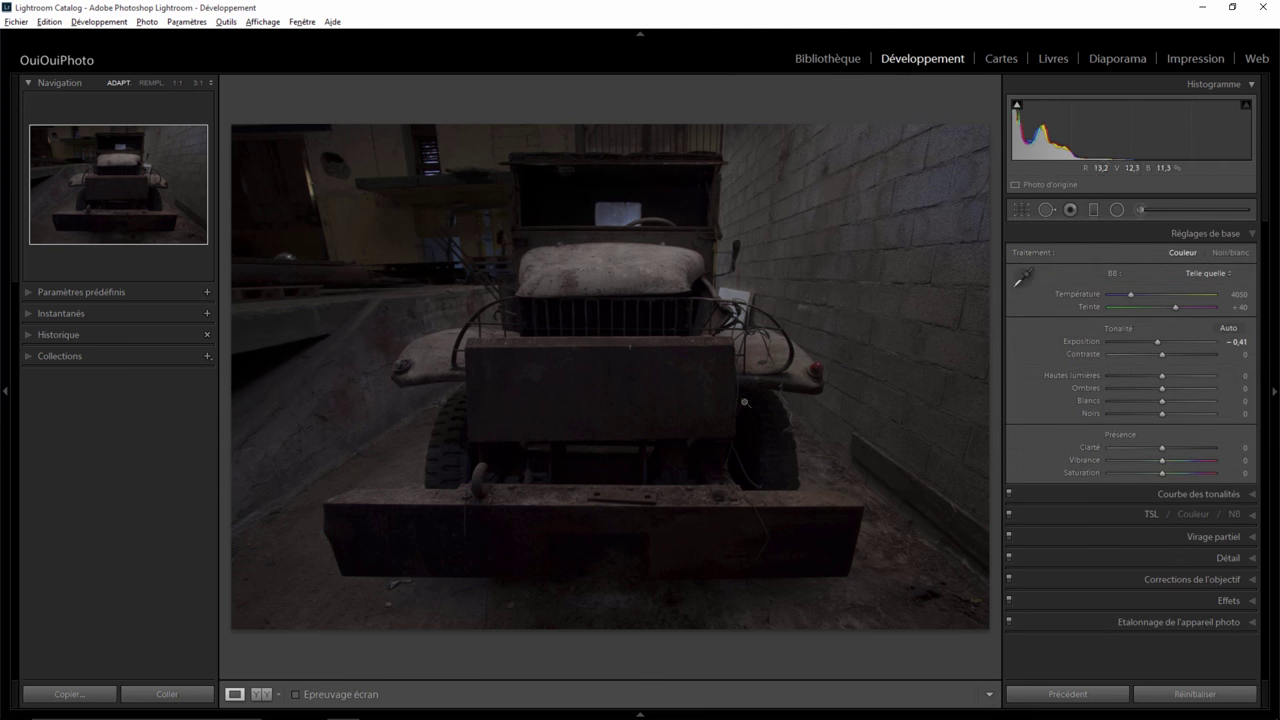
- Hide the left panel, zoom to 3:1, and place a radial filter on the fender knob
left_click(8, 388)
left_click(273, 362)
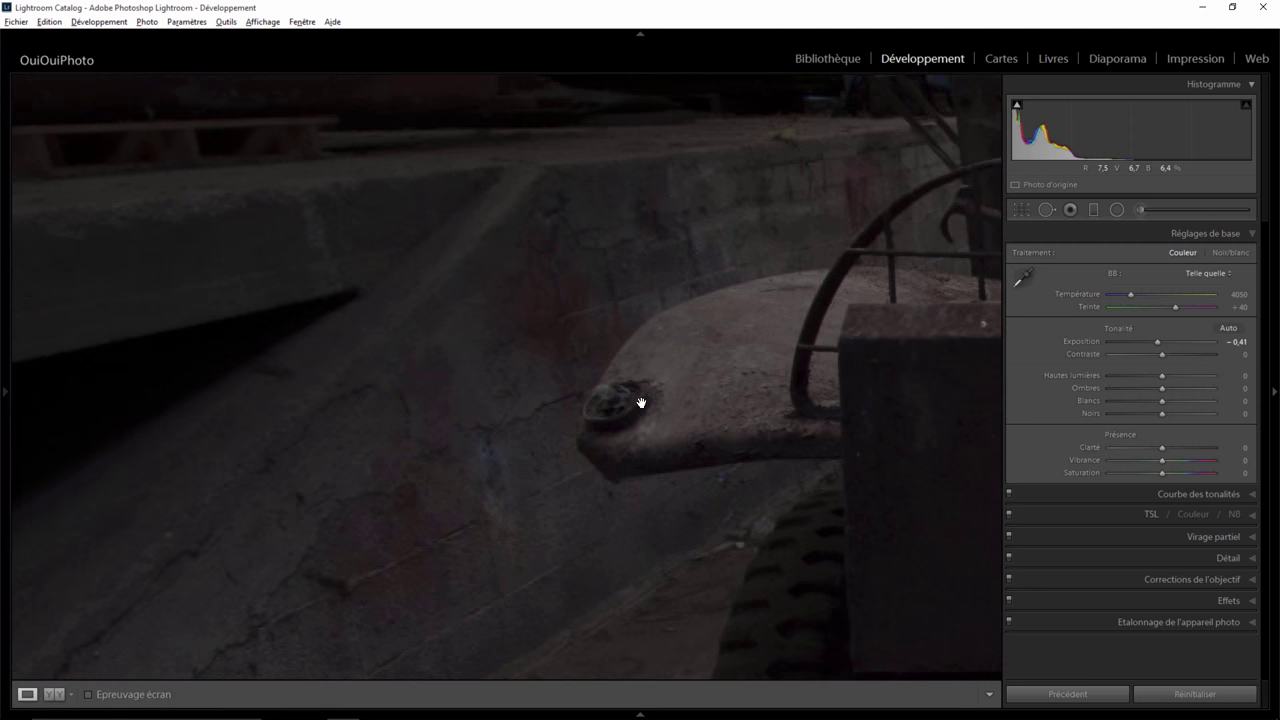
left_click_drag(640, 403, 849, 333)
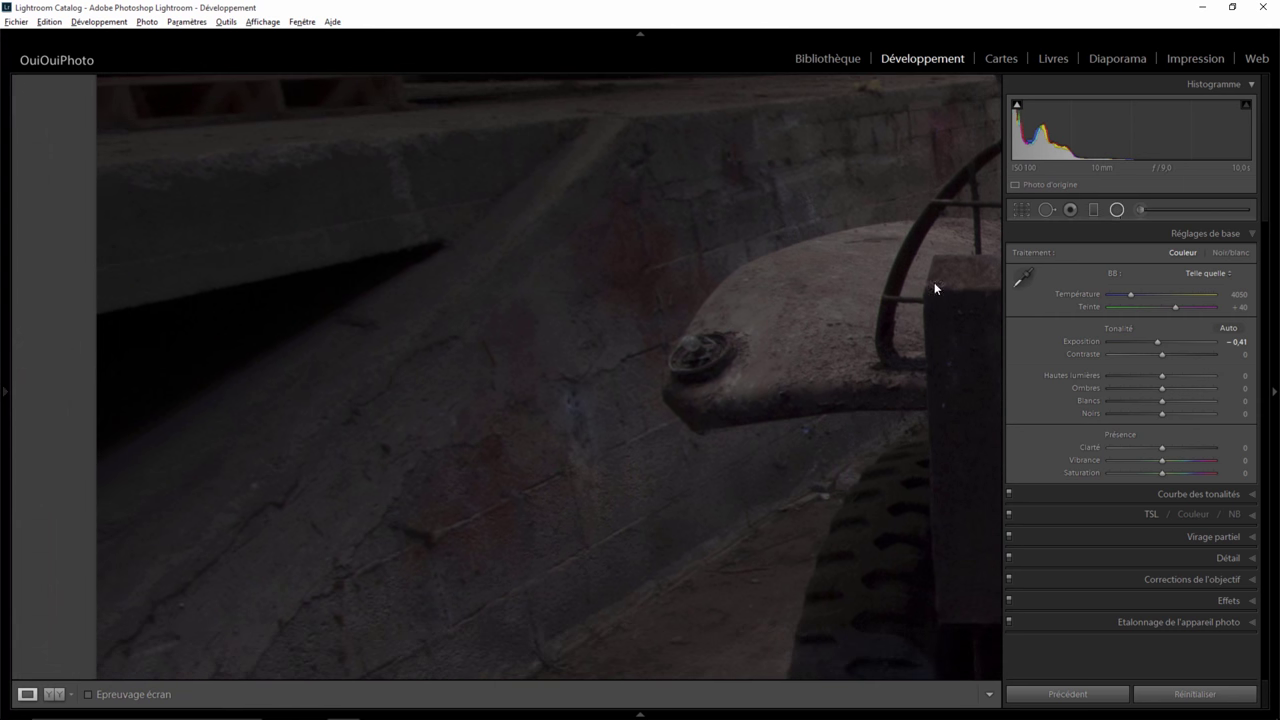
left_click(691, 342)
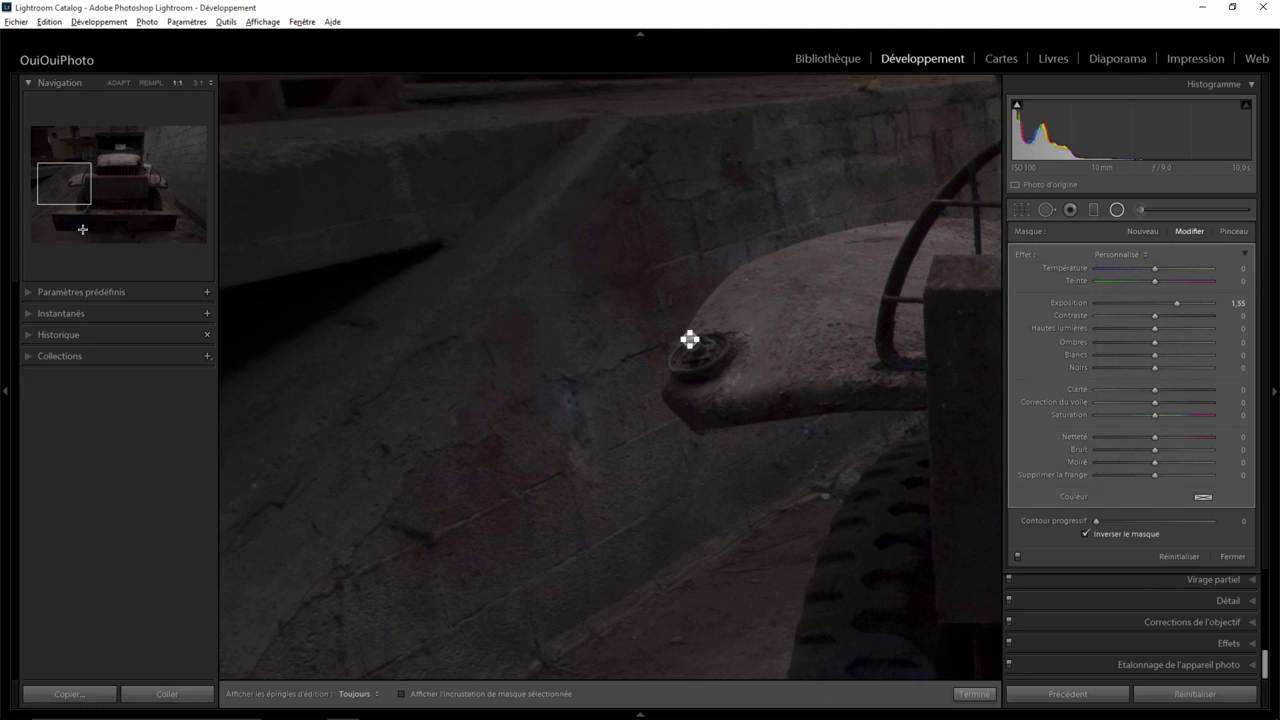
left_click(197, 83)
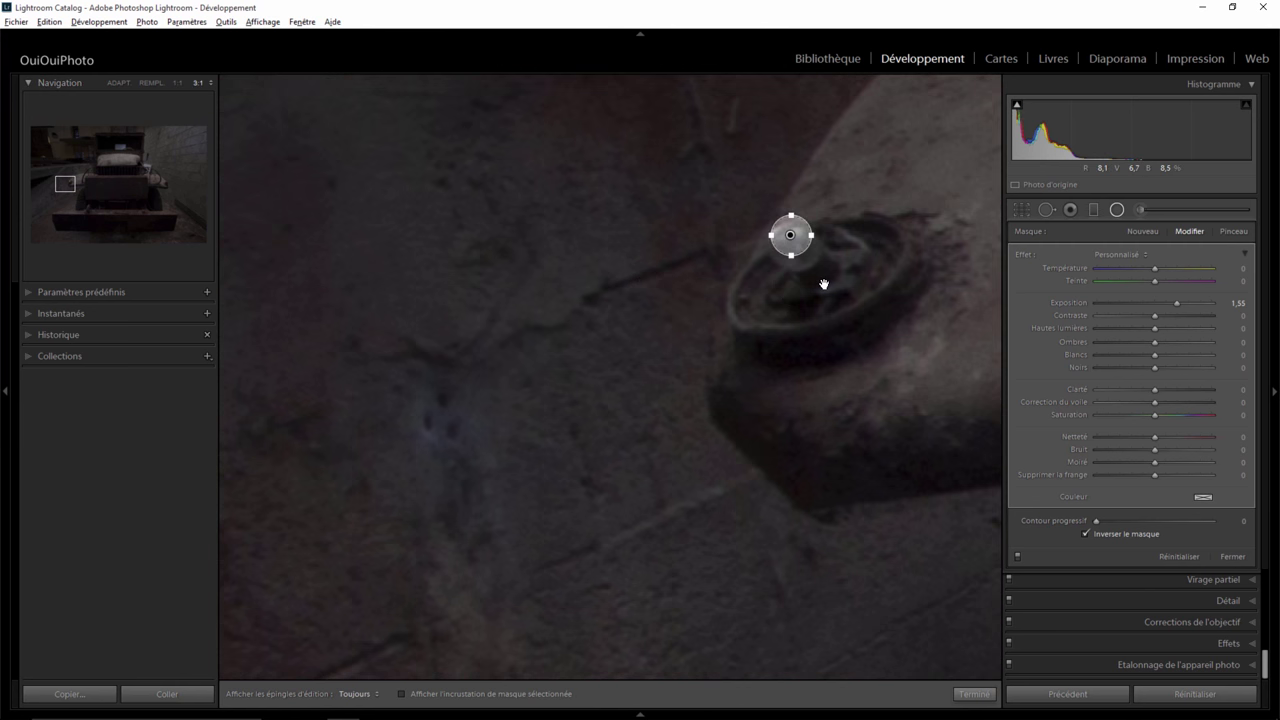
left_click_drag(823, 284, 612, 365)
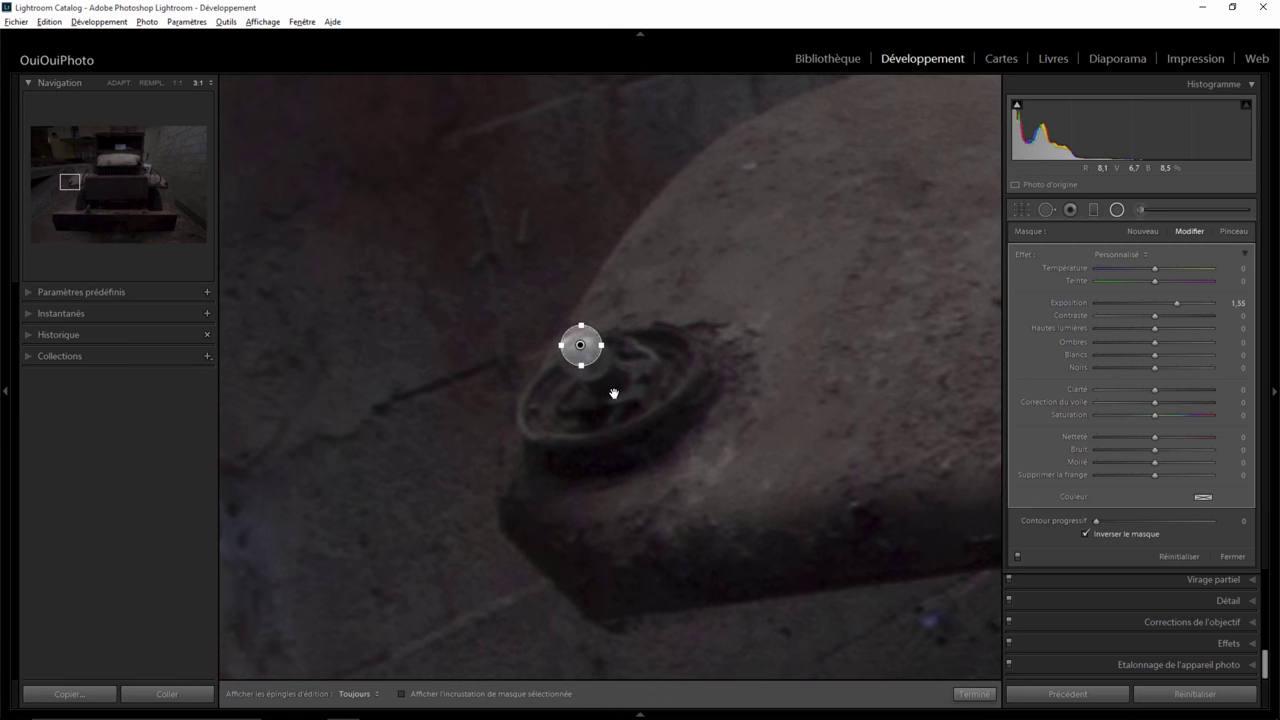
mouse_move(581, 332)
left_mouse_down()
mouse_move(578, 344)
mouse_move(610, 341)
mouse_move(587, 340)
left_mouse_up()
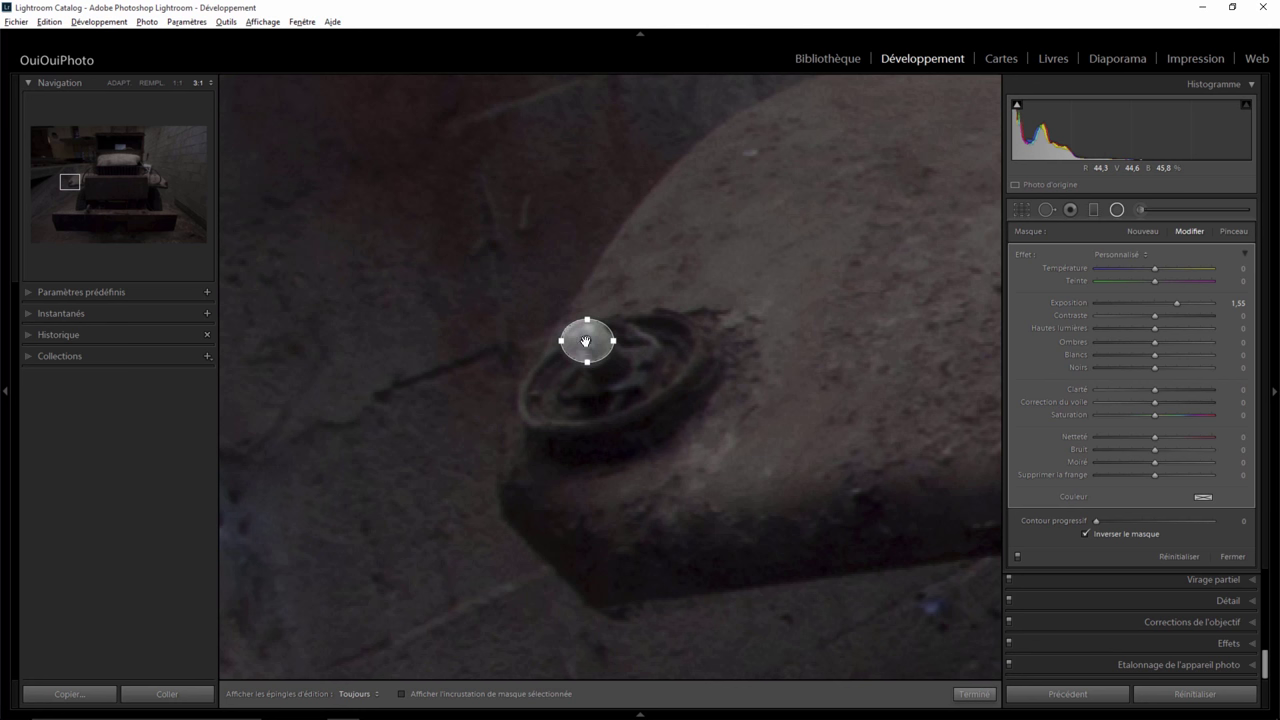
left_click_drag(587, 341, 587, 343)
- Give the knob's radial filter feather 21, temperature 29 and exposure 2.57, then close it
left_click_drag(1106, 525, 1117, 524)
left_click_drag(1178, 301, 1183, 301)
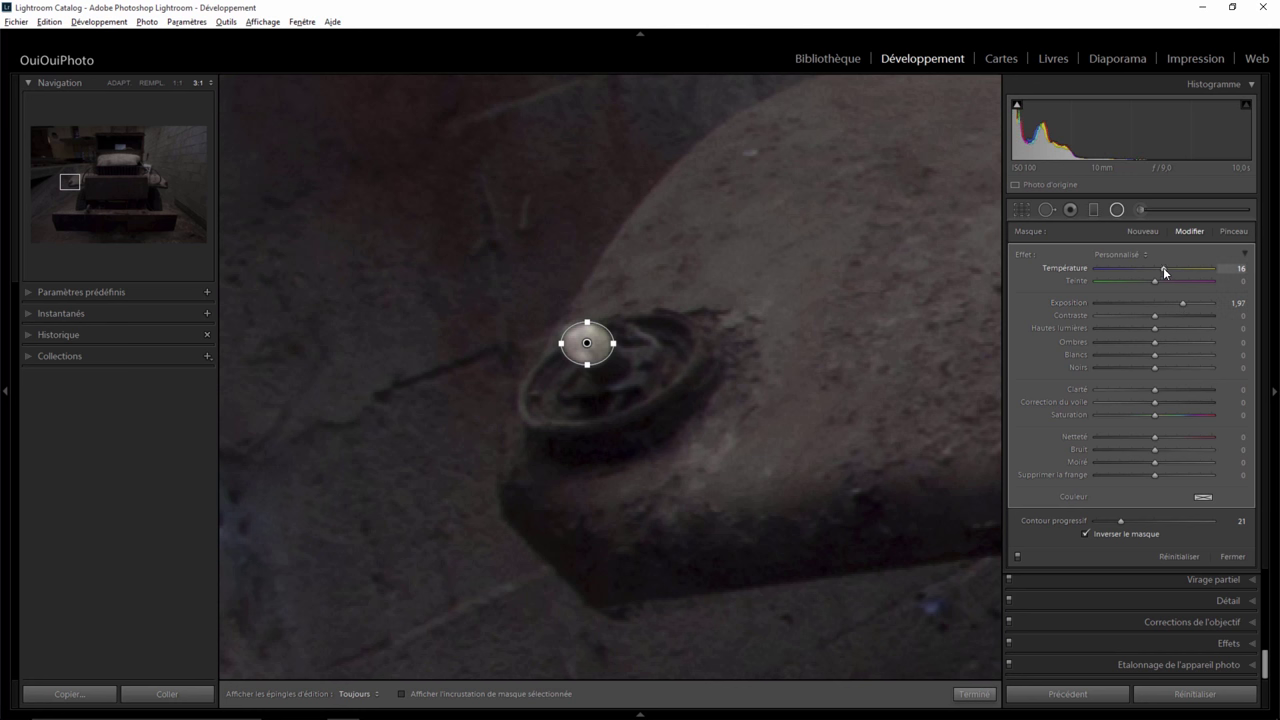
left_click_drag(1168, 267, 1171, 267)
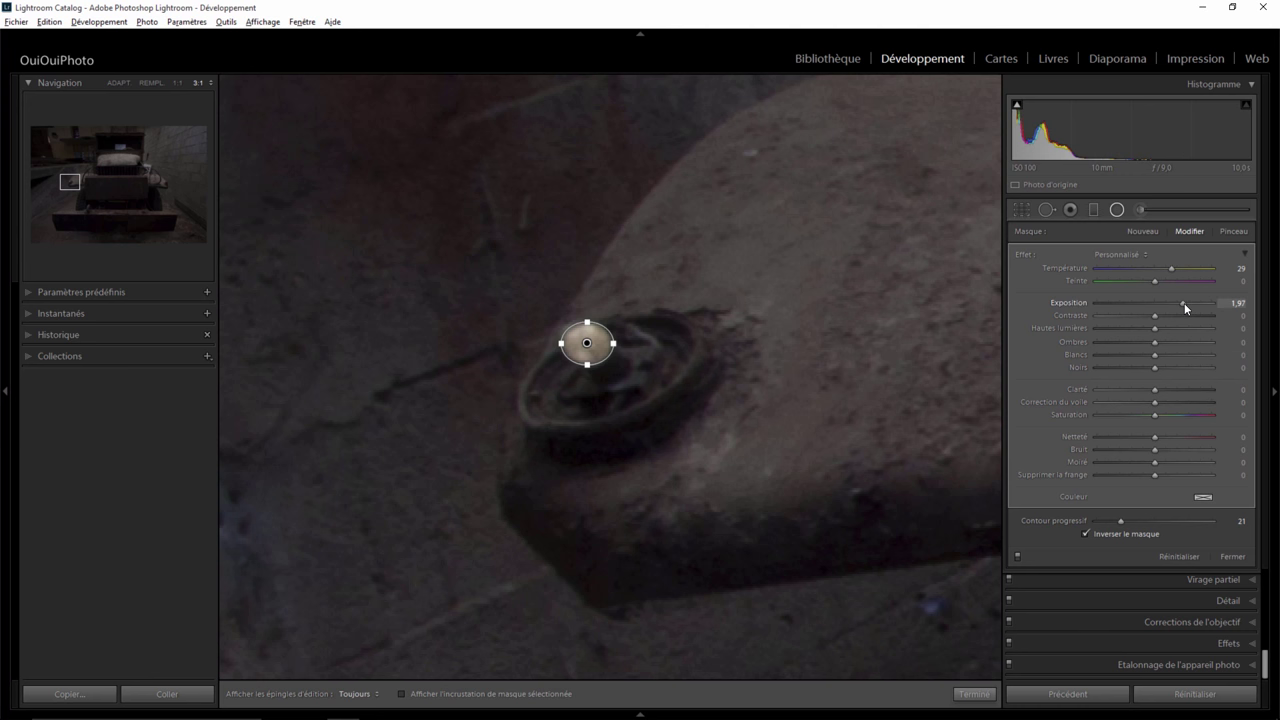
left_click_drag(1184, 303, 1192, 301)
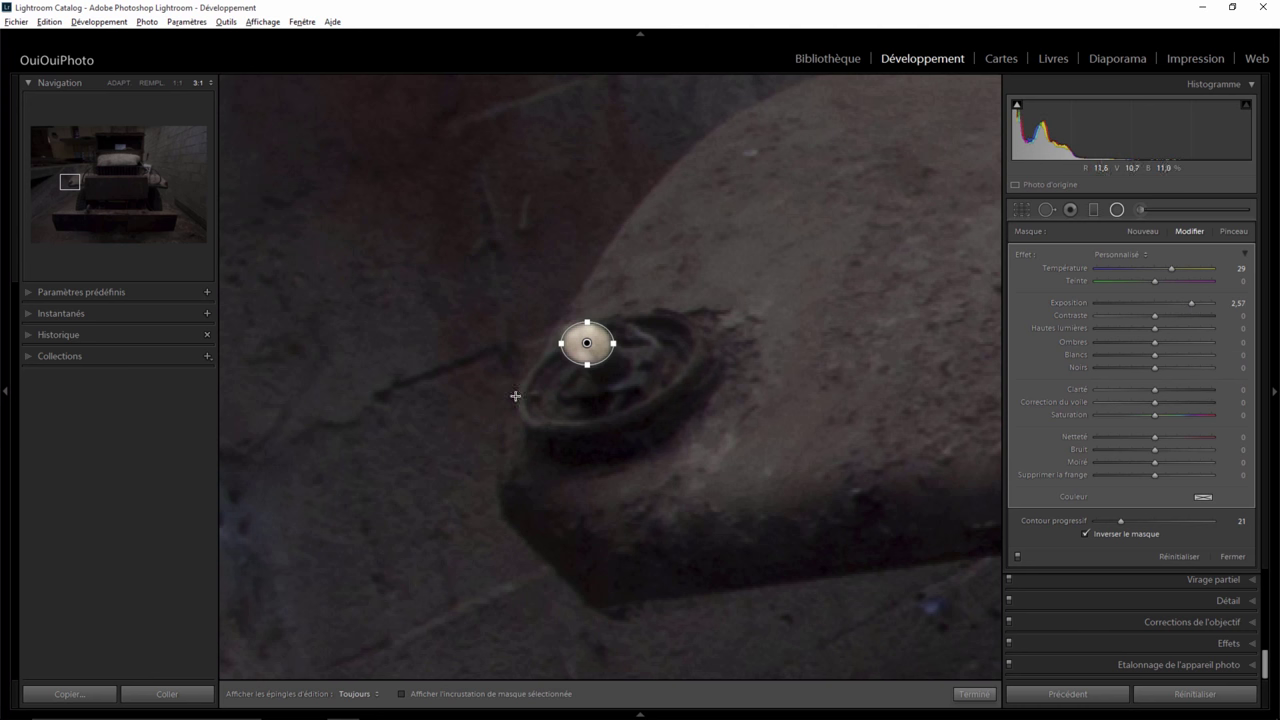
key("shift+m")
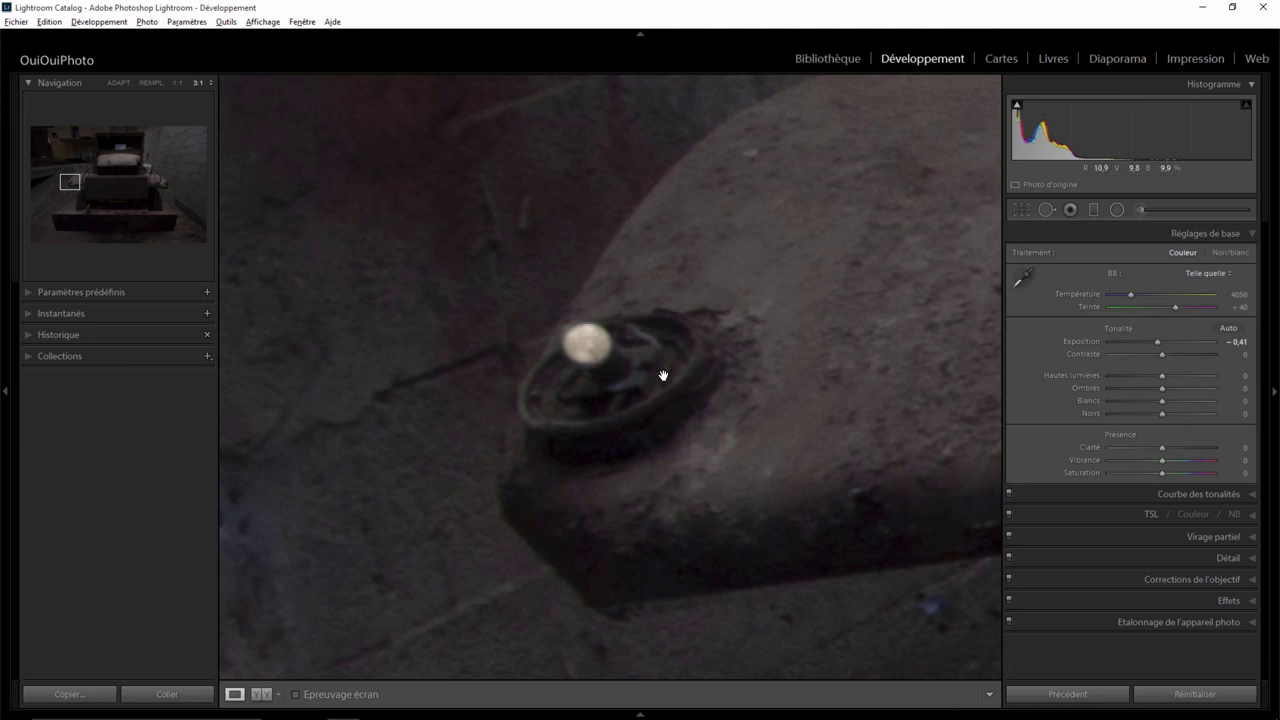
- Draw a second small radial ellipse over the bolt head with feather 14
left_click(1117, 209)
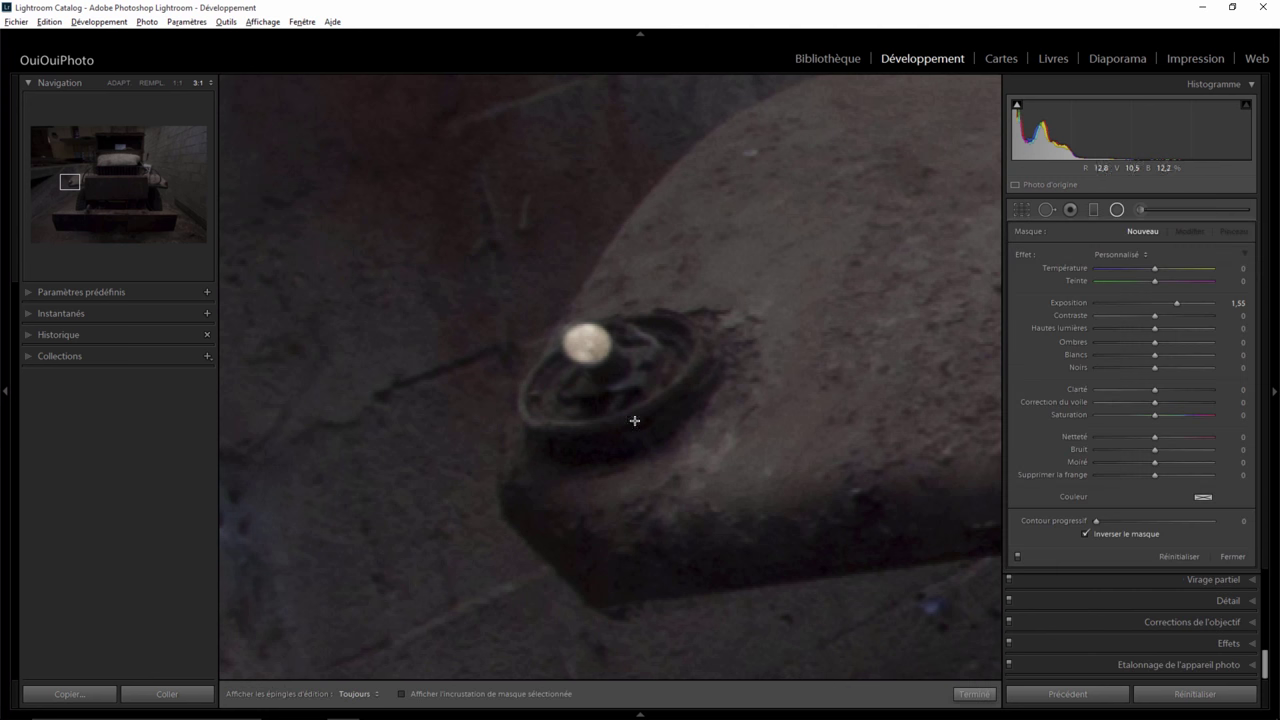
left_click_drag(573, 385, 634, 423)
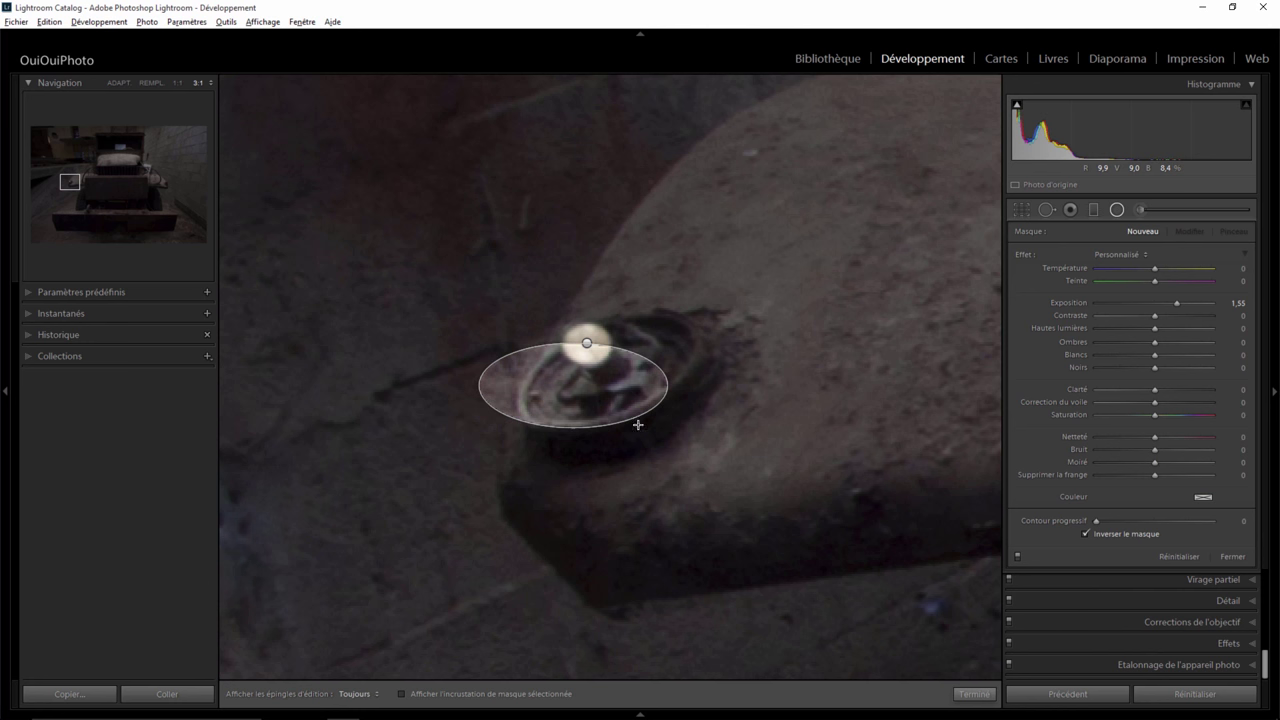
left_click_drag(572, 388, 603, 368)
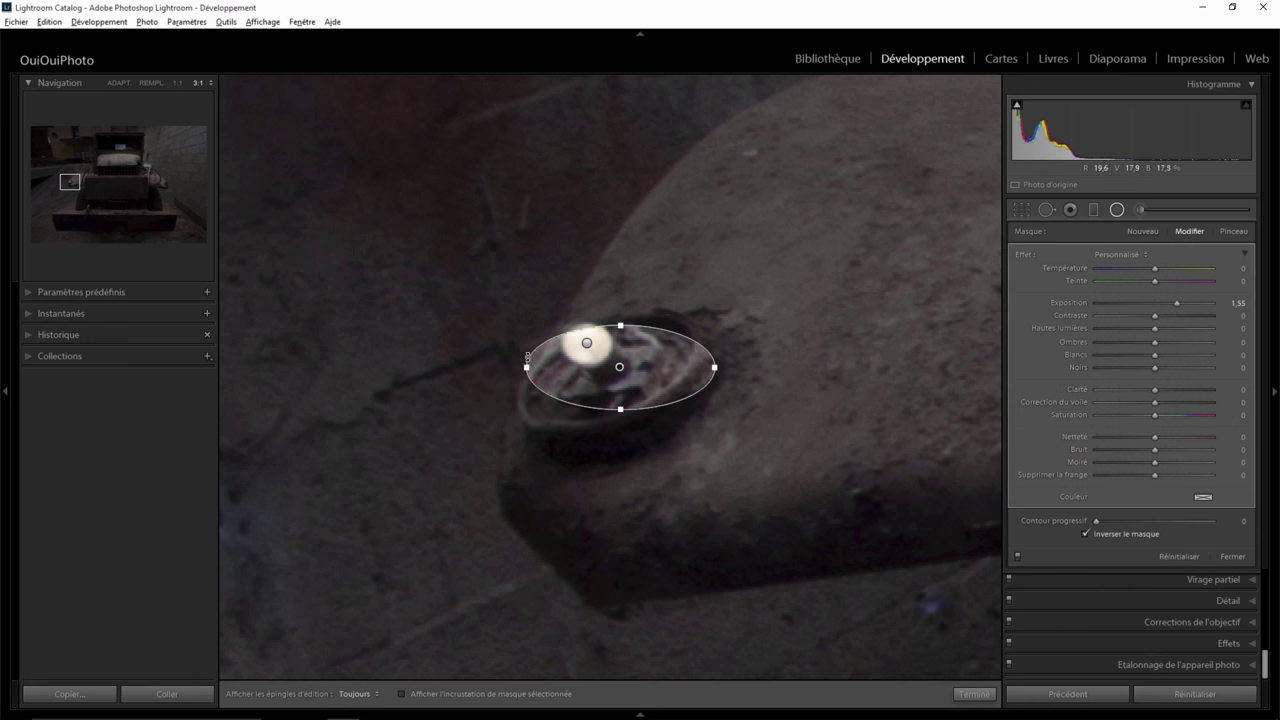
left_click_drag(525, 360, 527, 391)
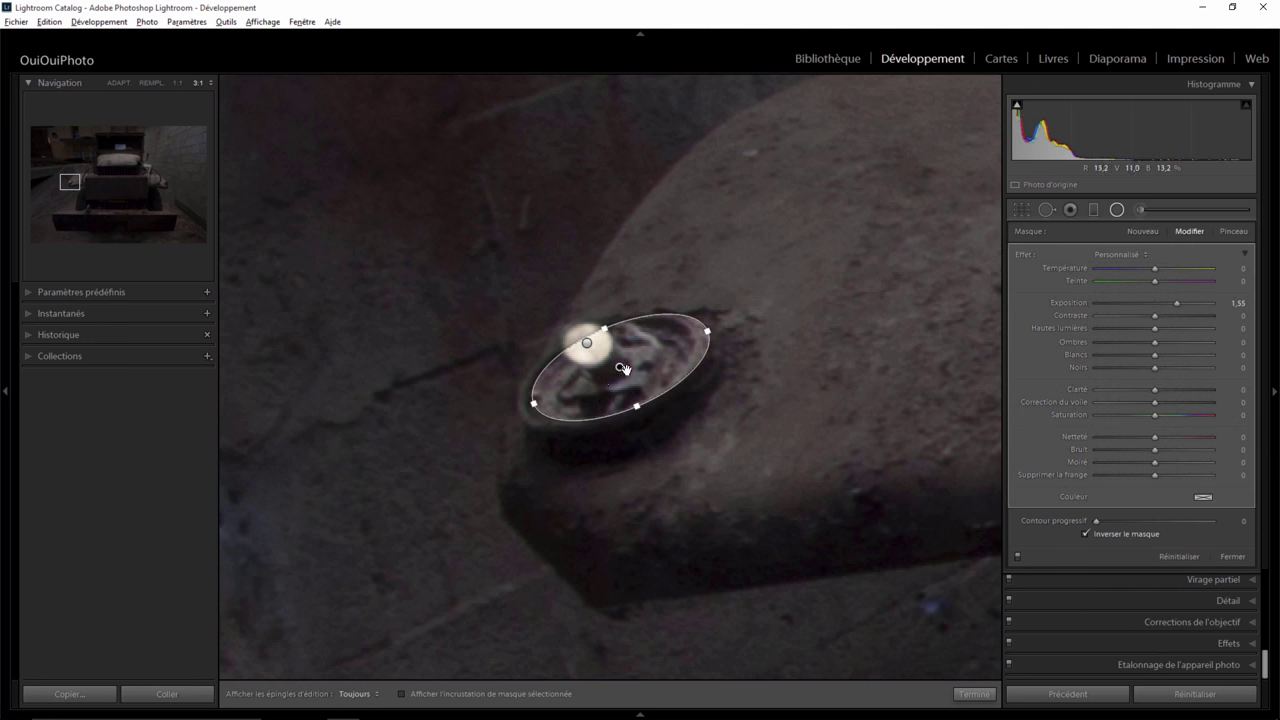
left_click_drag(622, 370, 613, 371)
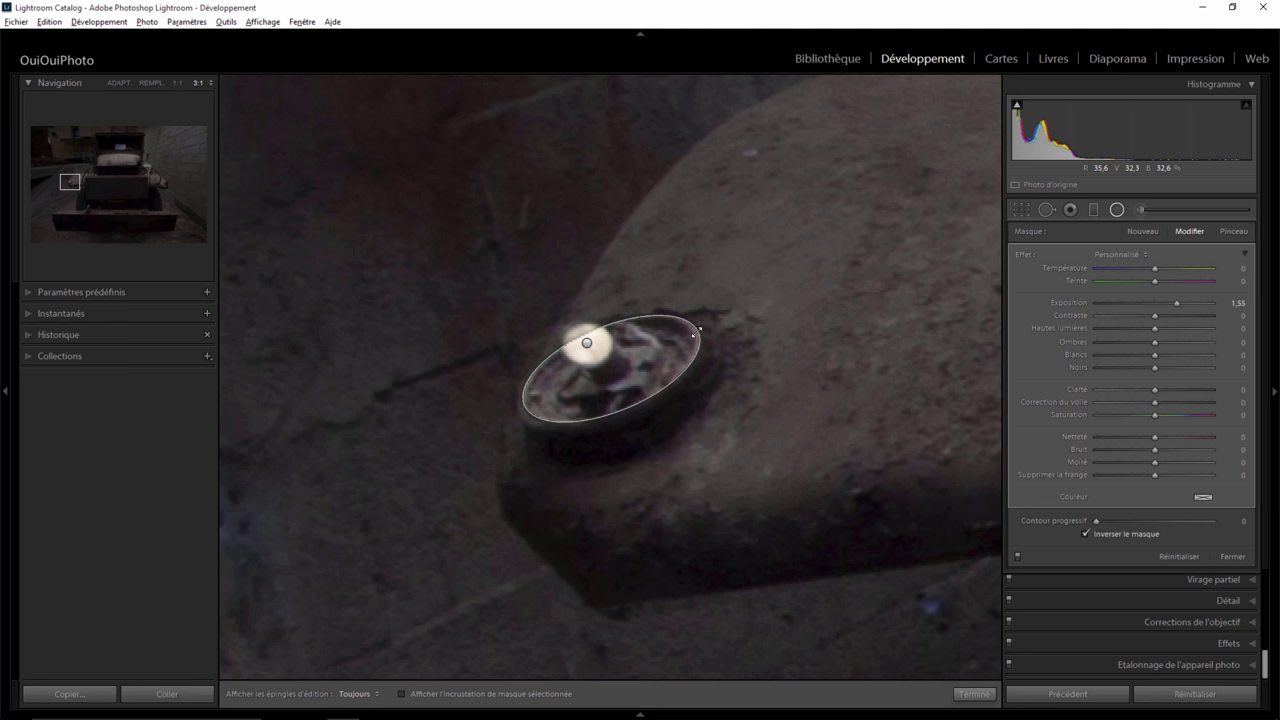
left_click_drag(699, 327, 693, 334)
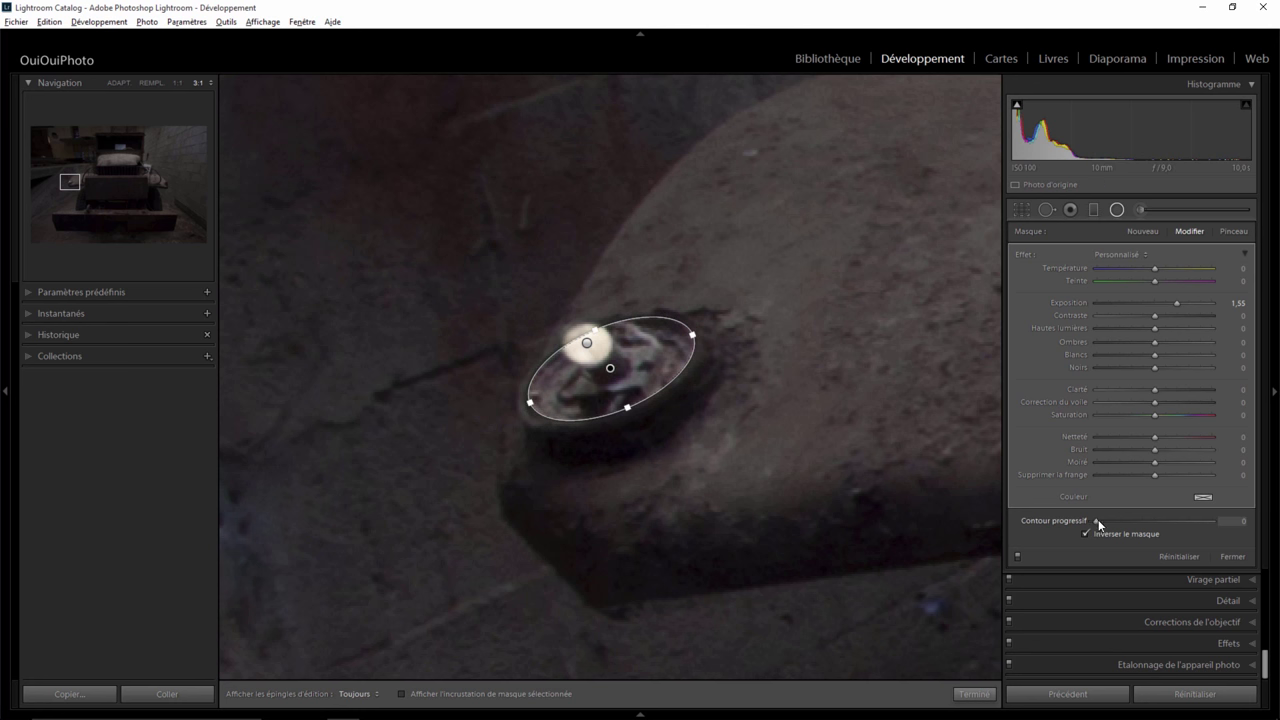
left_click_drag(1097, 521, 1112, 521)
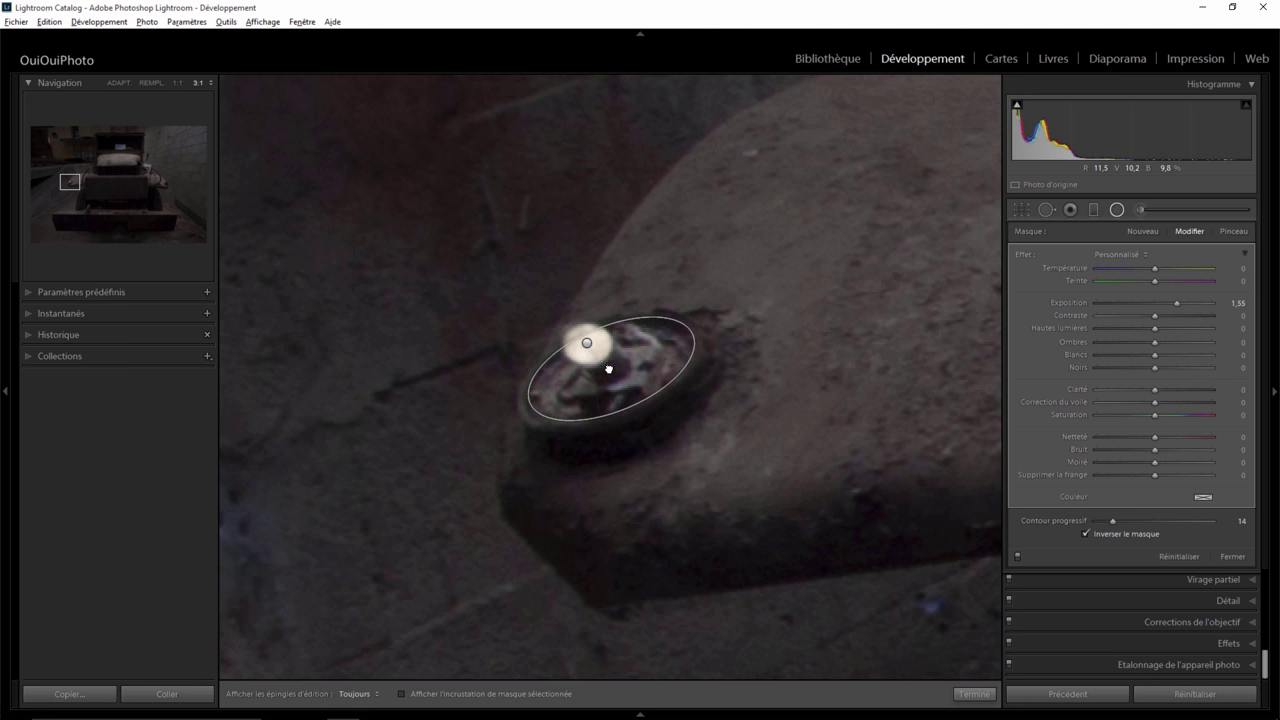
left_click_drag(609, 369, 604, 368)
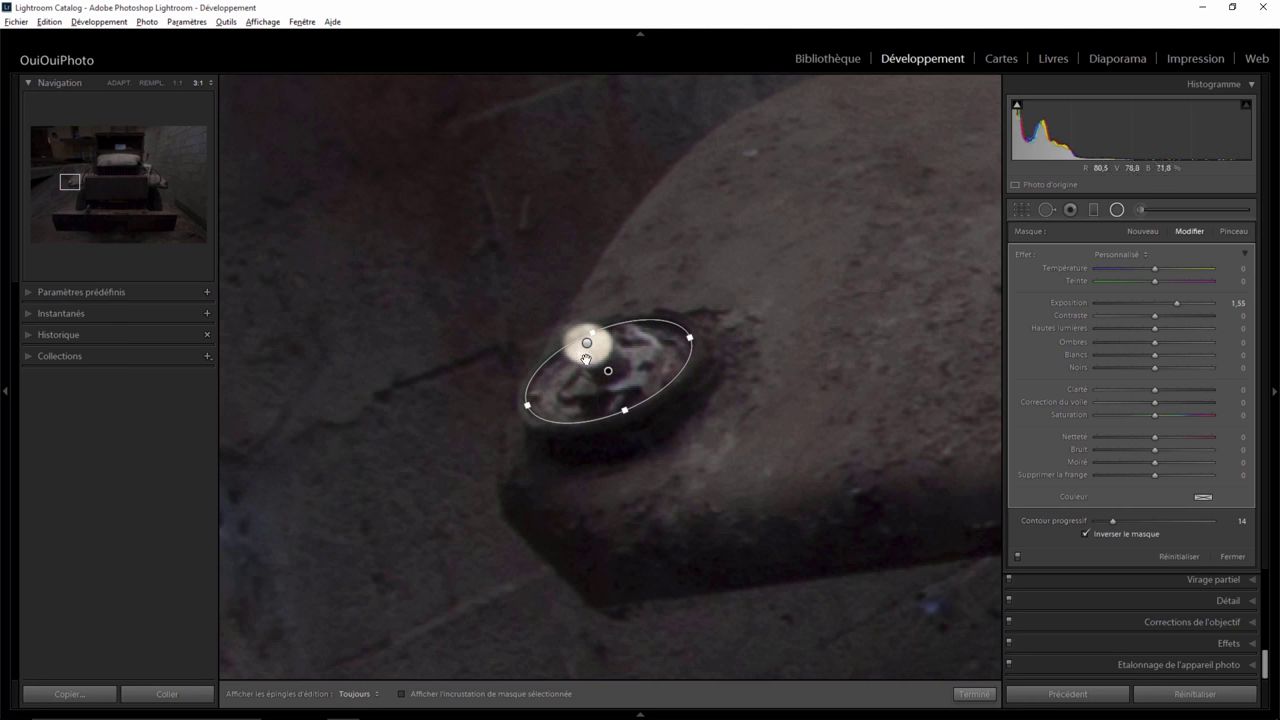
- Erase part of the bolt-head glow with the mask brush, then finish the filter
left_click(1236, 232)
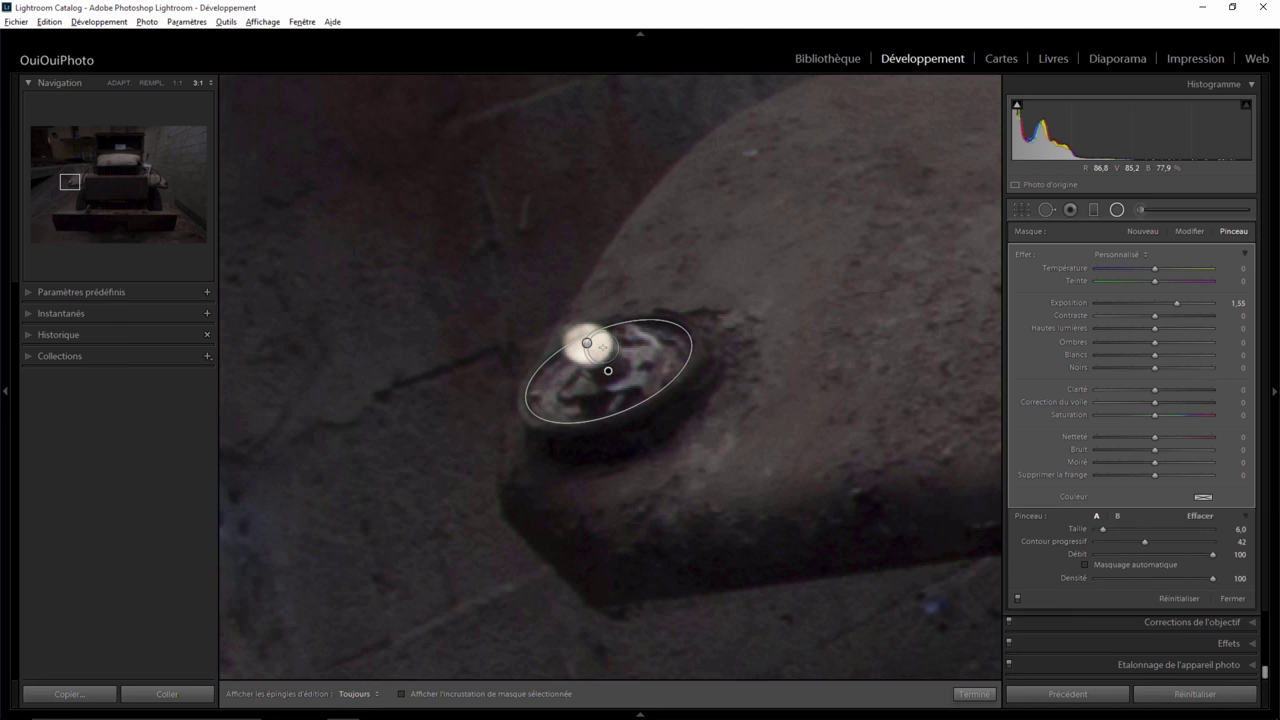
key("alt")
key("h")
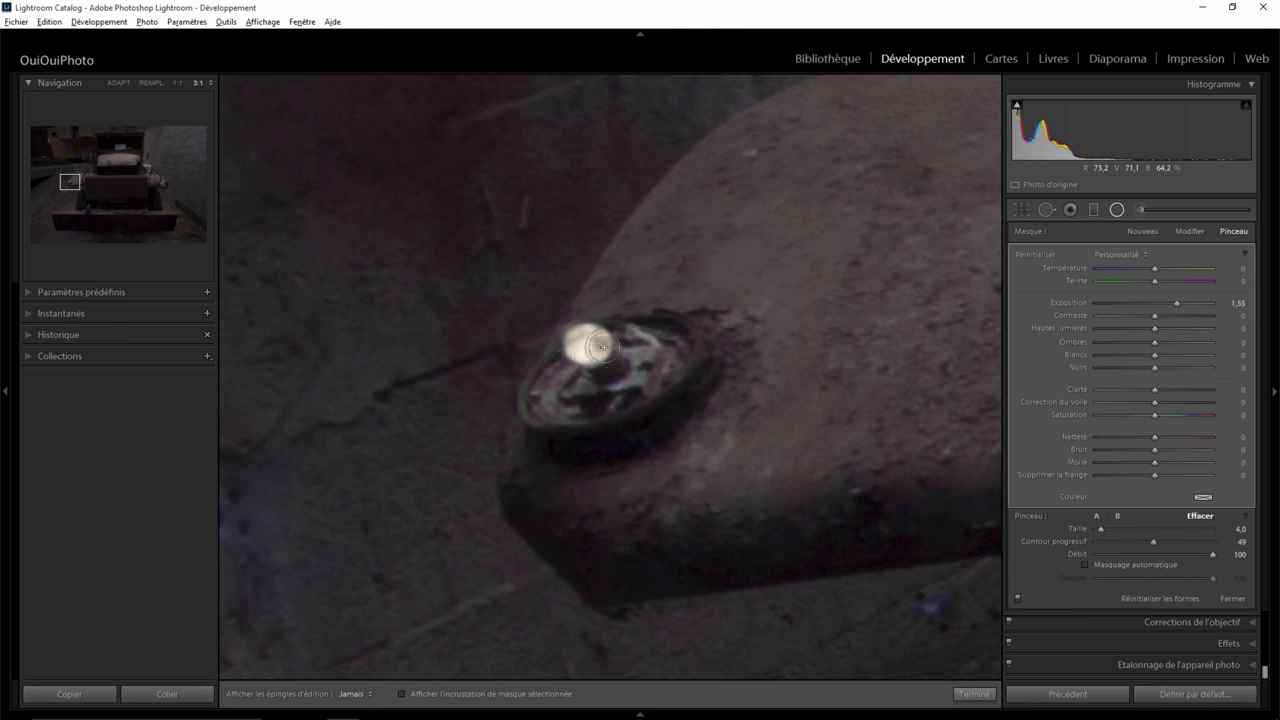
mouse_move(603, 347)
left_mouse_down()
mouse_move(572, 342)
mouse_move(582, 347)
left_mouse_up()
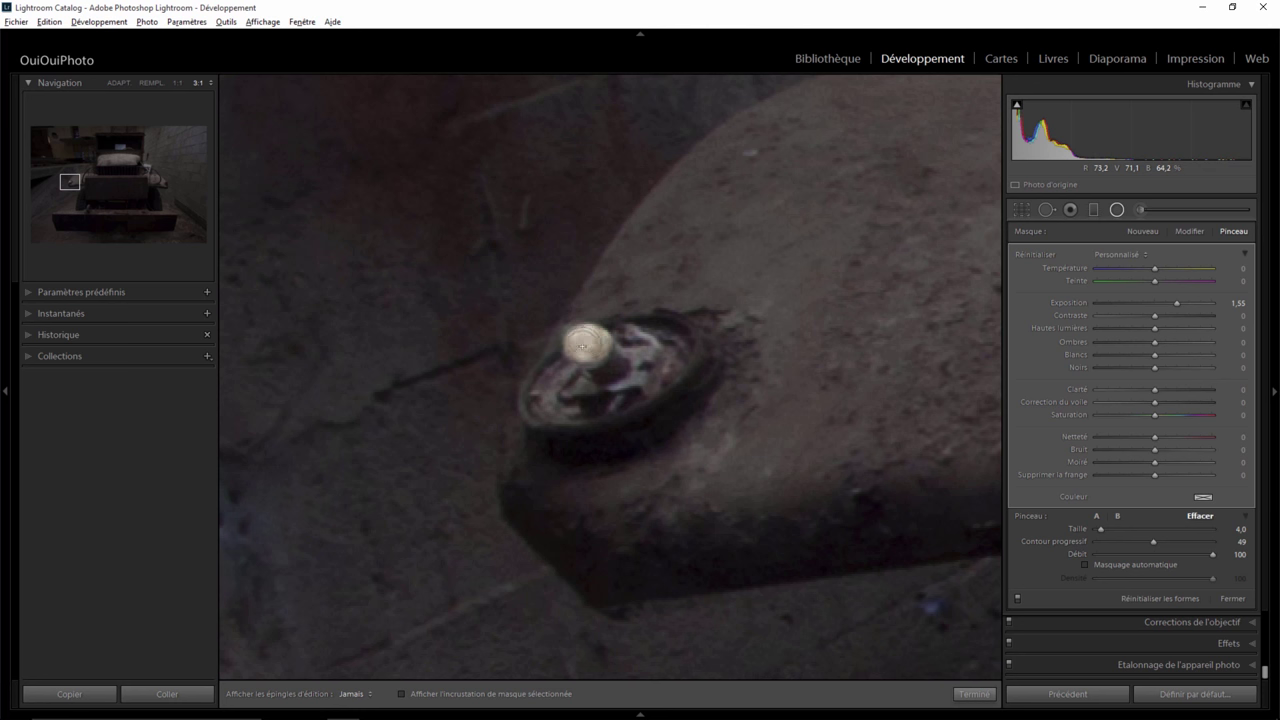
key("h")
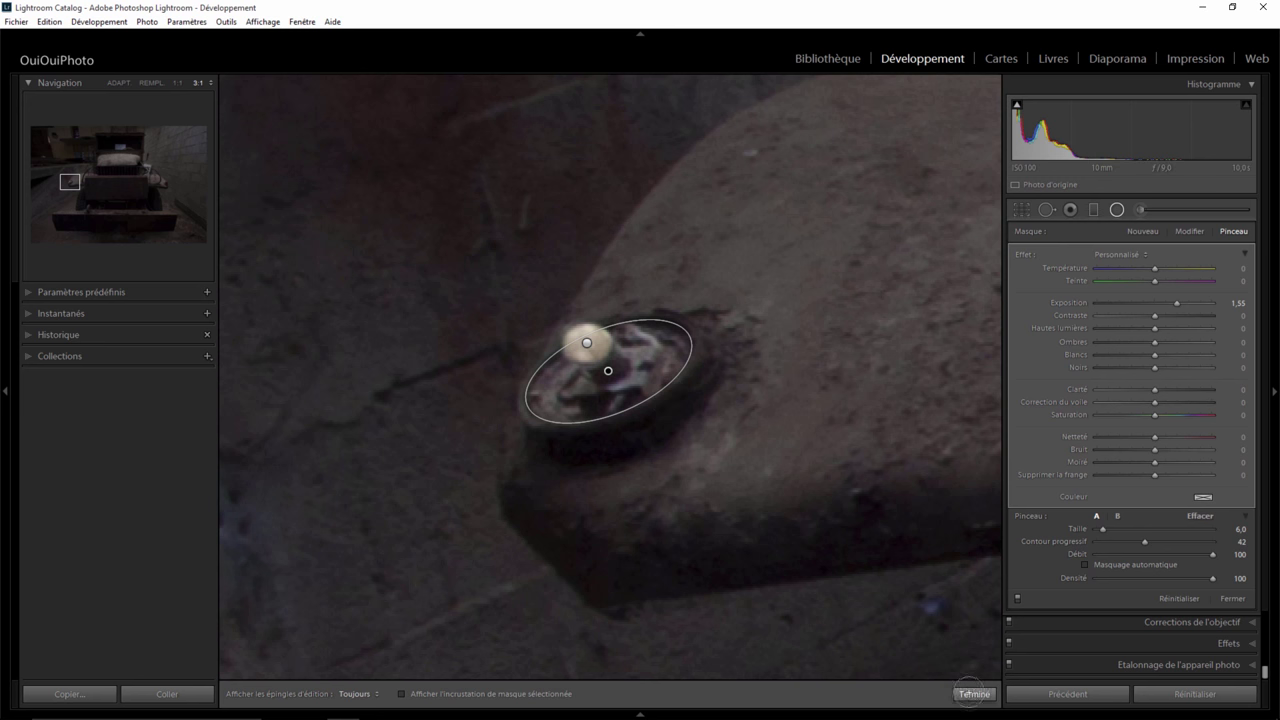
left_click(972, 694)
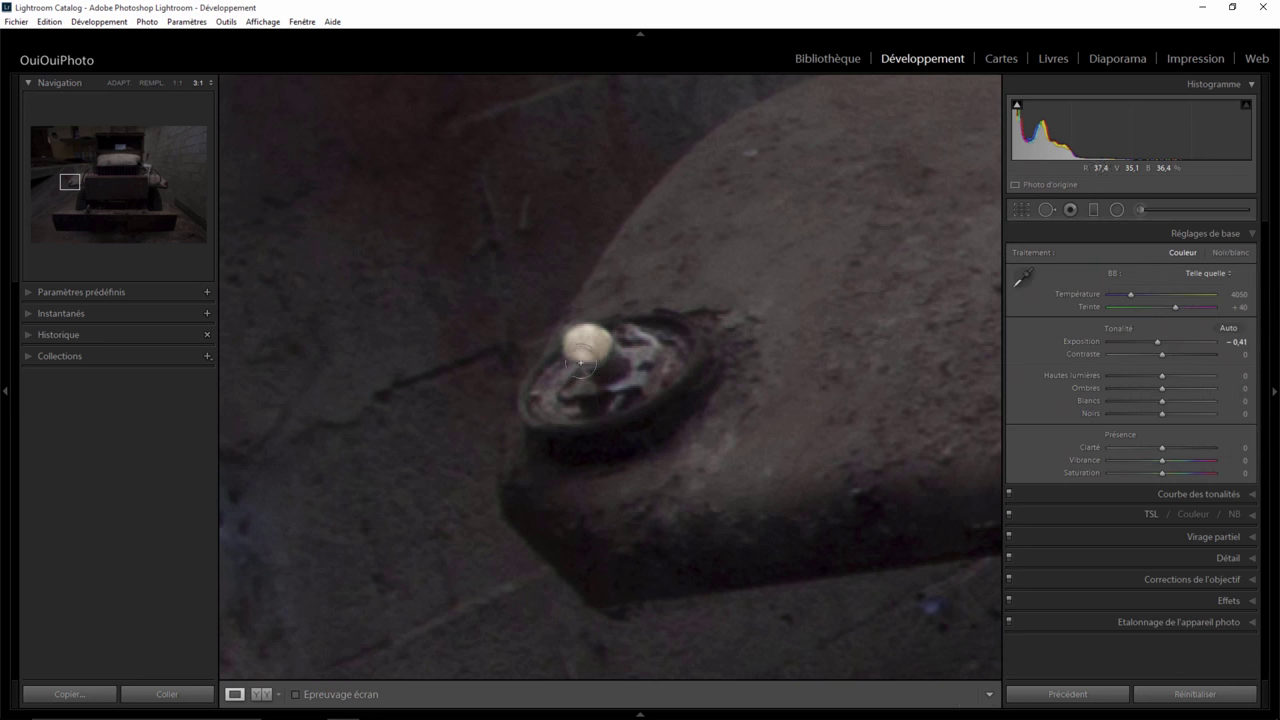
- Zoom to 1:1 and draw a larger radial filter centred on the bolt
left_click(180, 82)
left_click(180, 82)
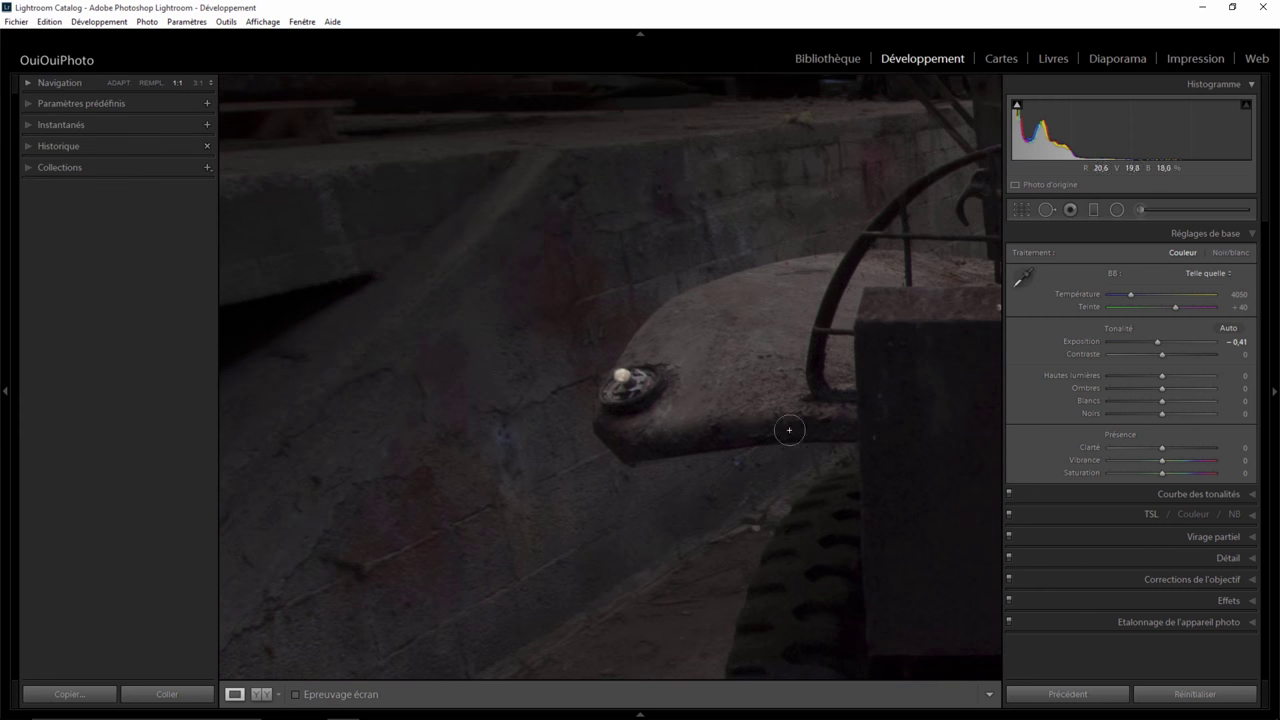
left_click(1116, 209)
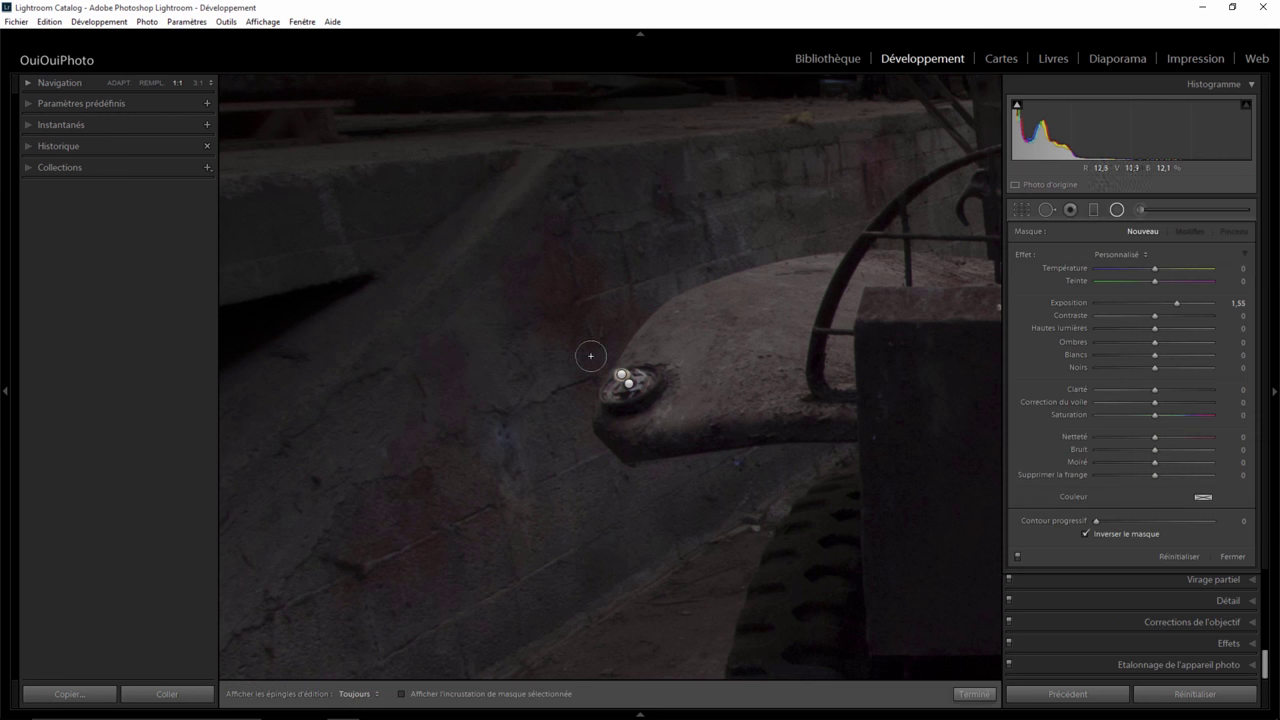
left_click_drag(620, 374, 766, 471)
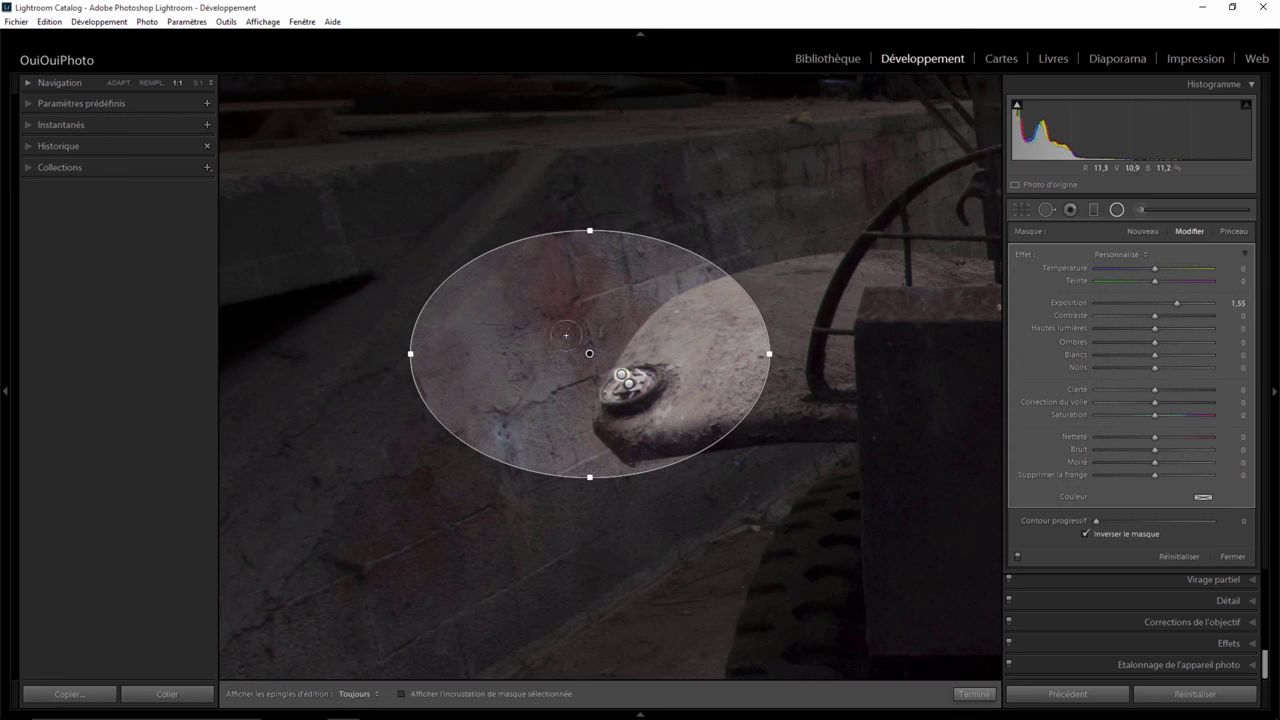
left_click_drag(590, 354, 639, 380)
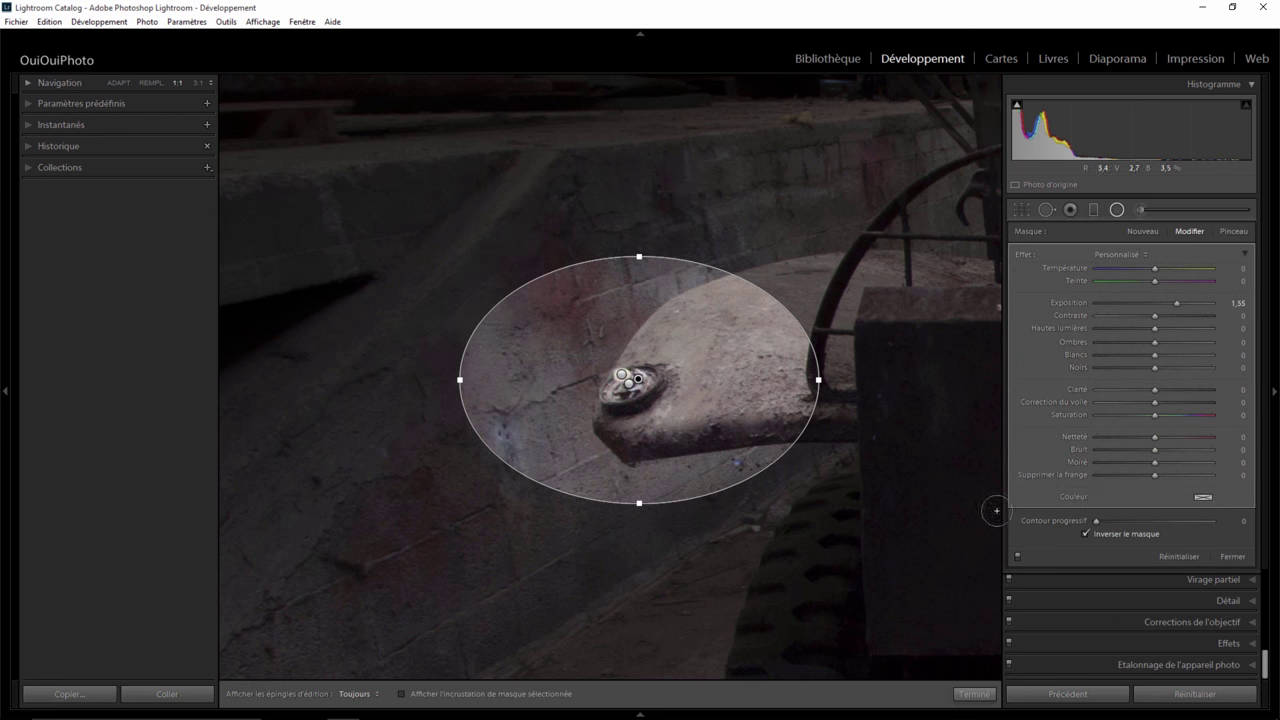
- Set that filter's feather to 46 and exposure to 1.32, and switch the brush to Erase
left_click_drag(1097, 521, 1151, 519)
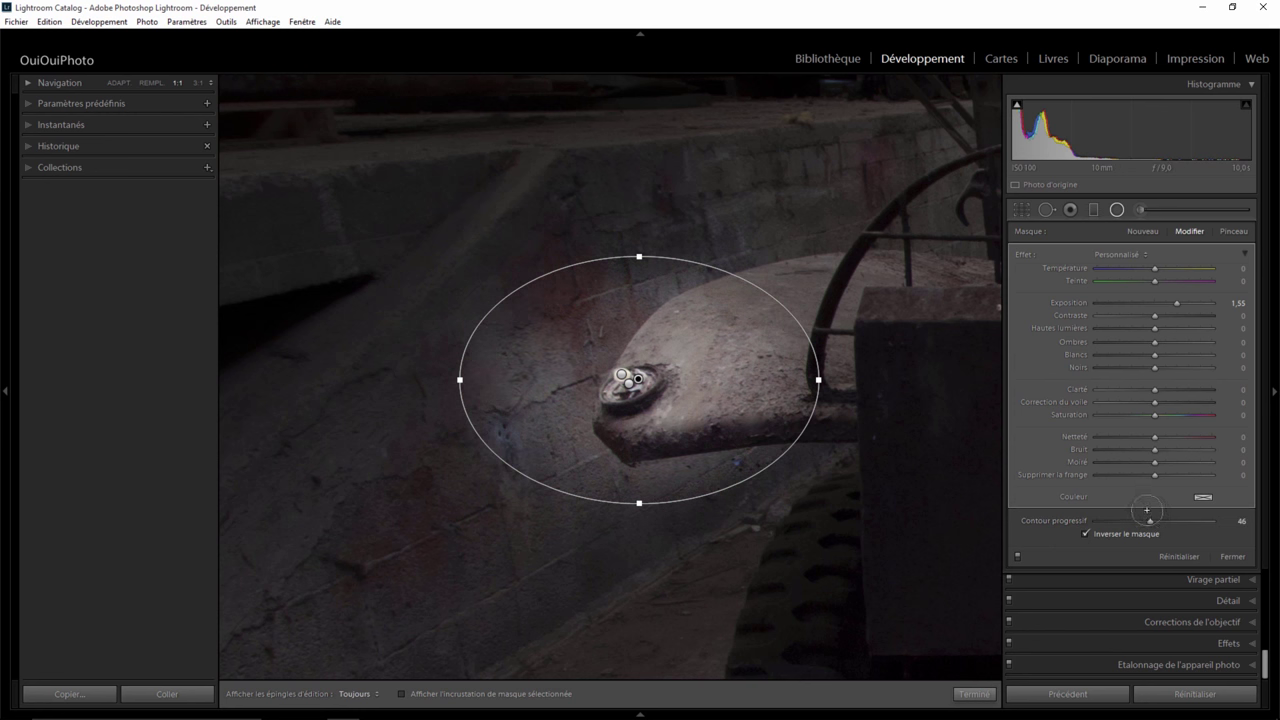
left_click_drag(1175, 303, 1172, 303)
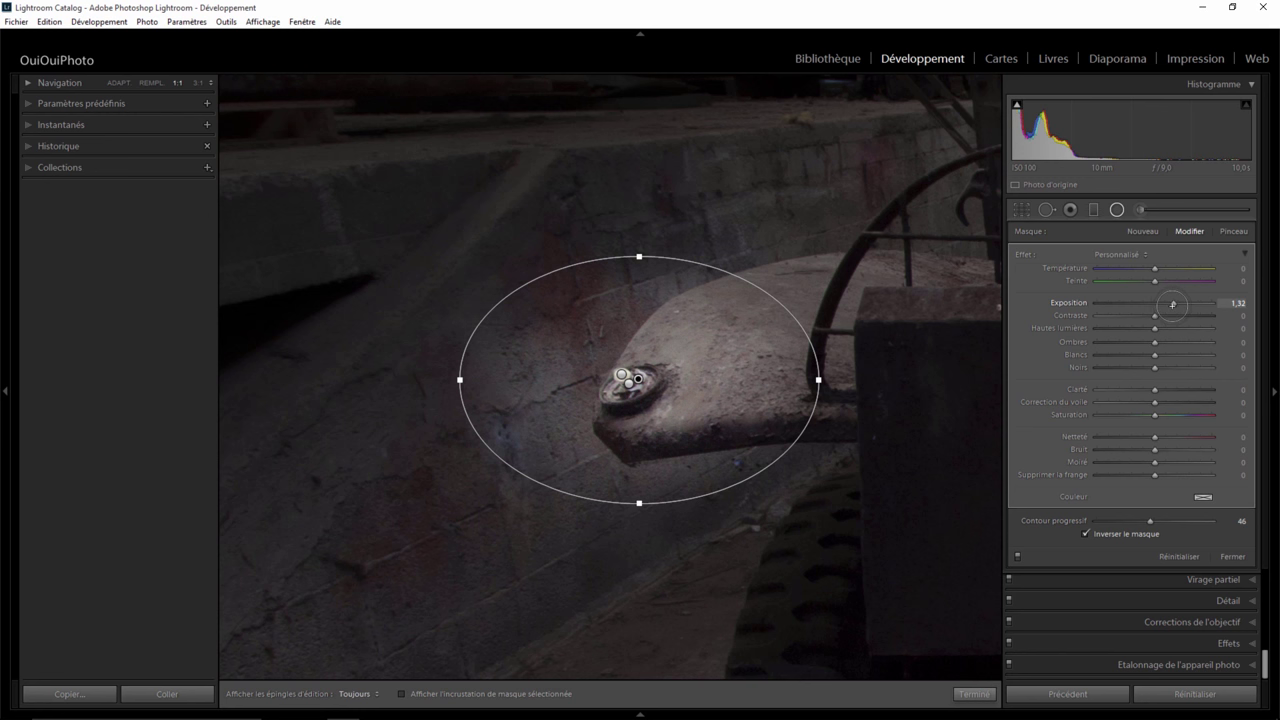
left_click(1233, 231)
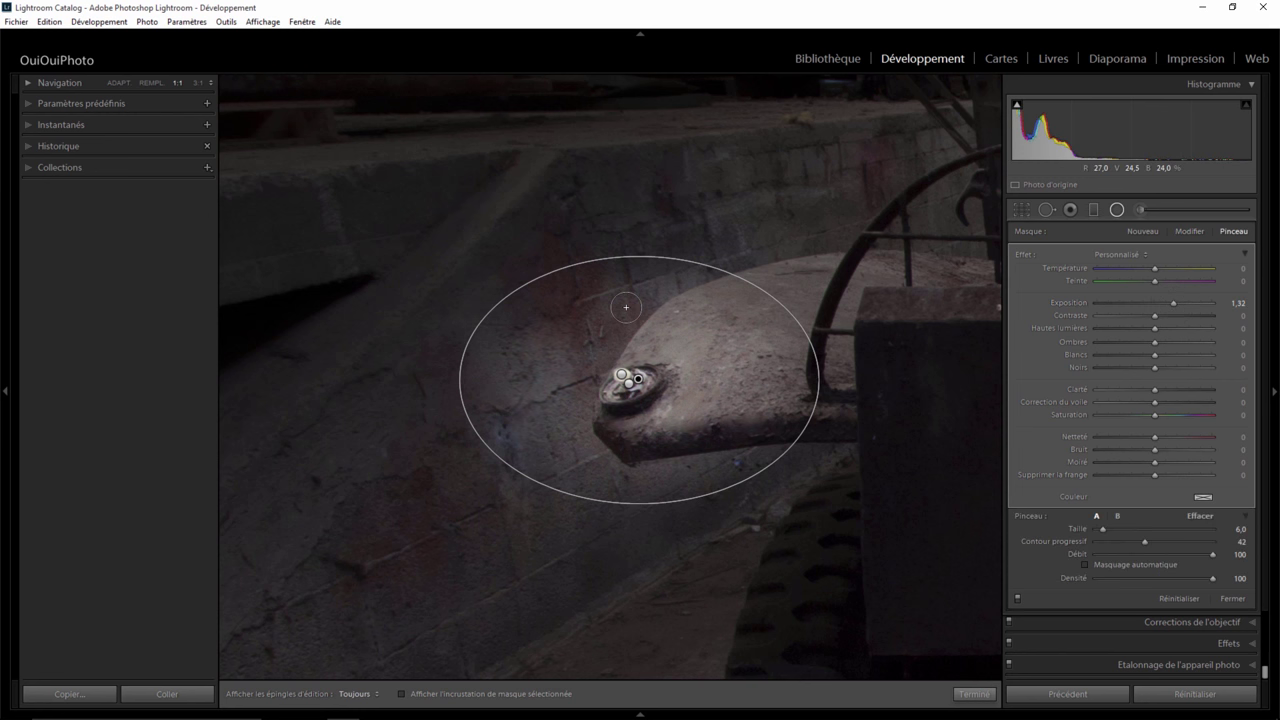
key("alt")
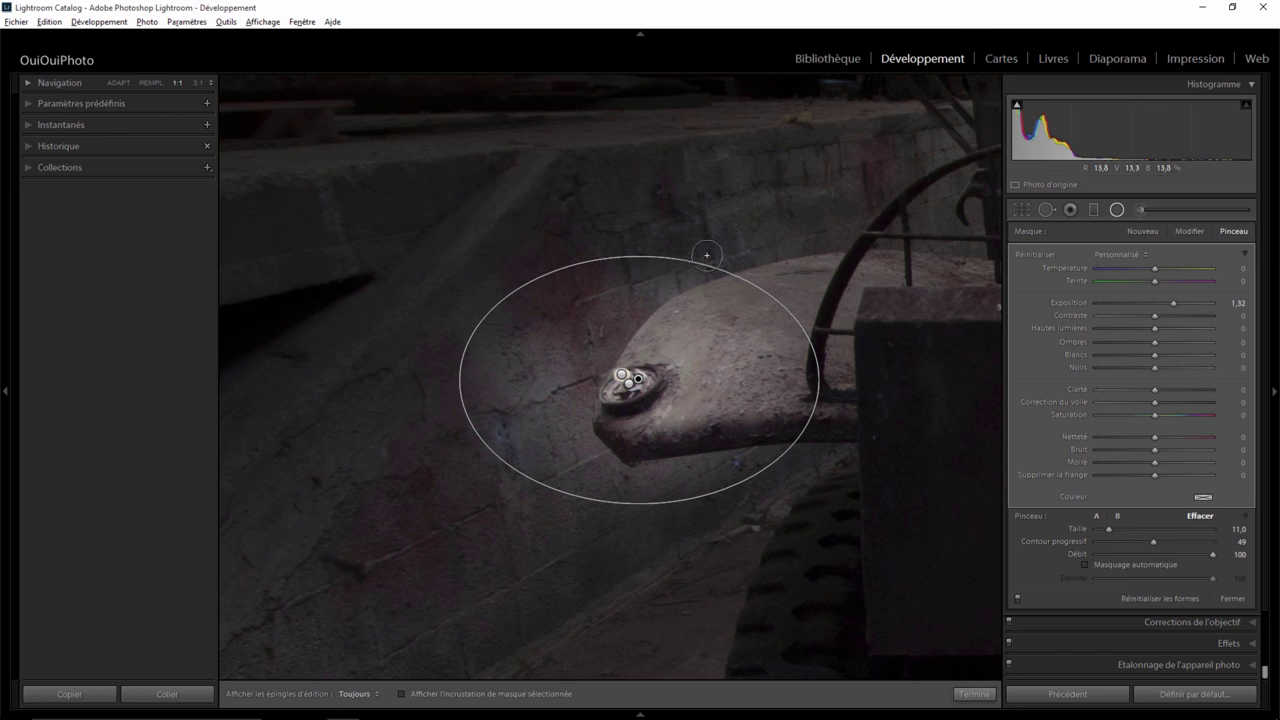
- Erase the brightening from the wall above the fender and the strip left of the bolt
key("h")
left_click_drag(611, 294, 667, 264)
mouse_move(608, 327)
left_mouse_down()
mouse_move(570, 443)
mouse_move(796, 476)
left_mouse_up()
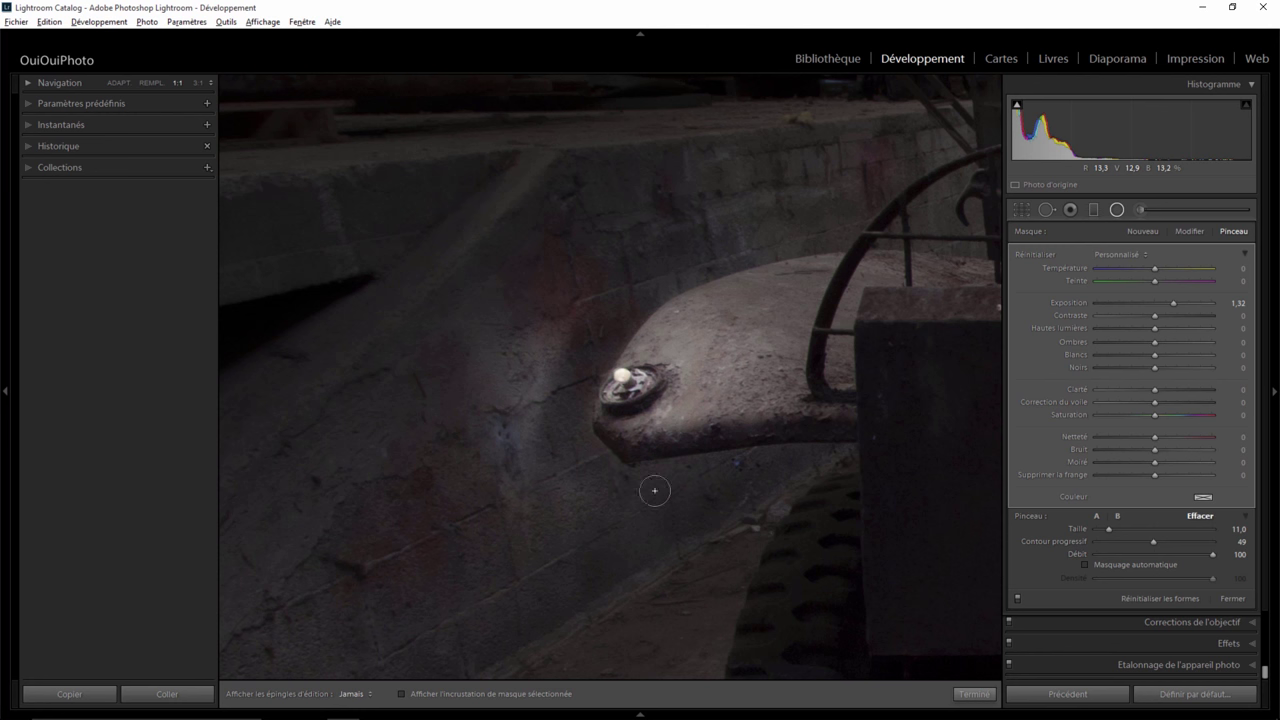
mouse_move(530, 320)
left_mouse_down()
mouse_move(563, 283)
mouse_move(534, 380)
left_mouse_up()
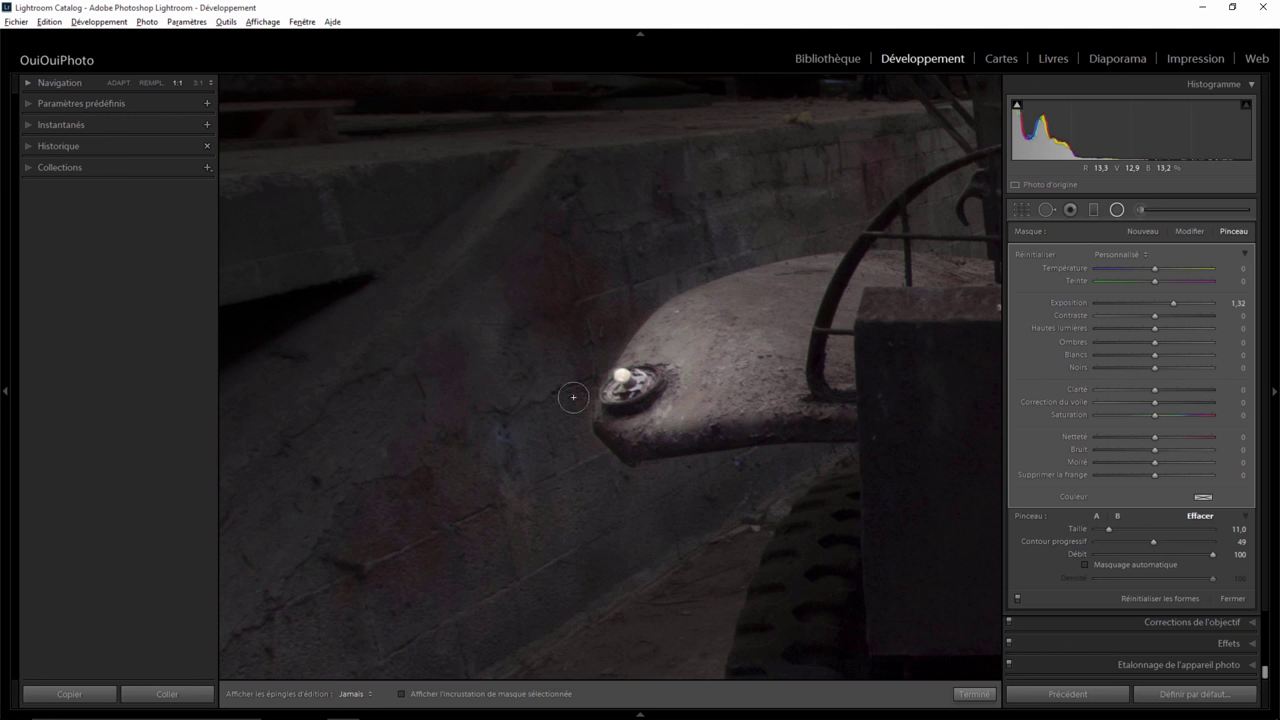
left_click_drag(573, 397, 581, 460)
- Show the pins again, fit the whole truck in view, and commit the bolt glow
key("h")
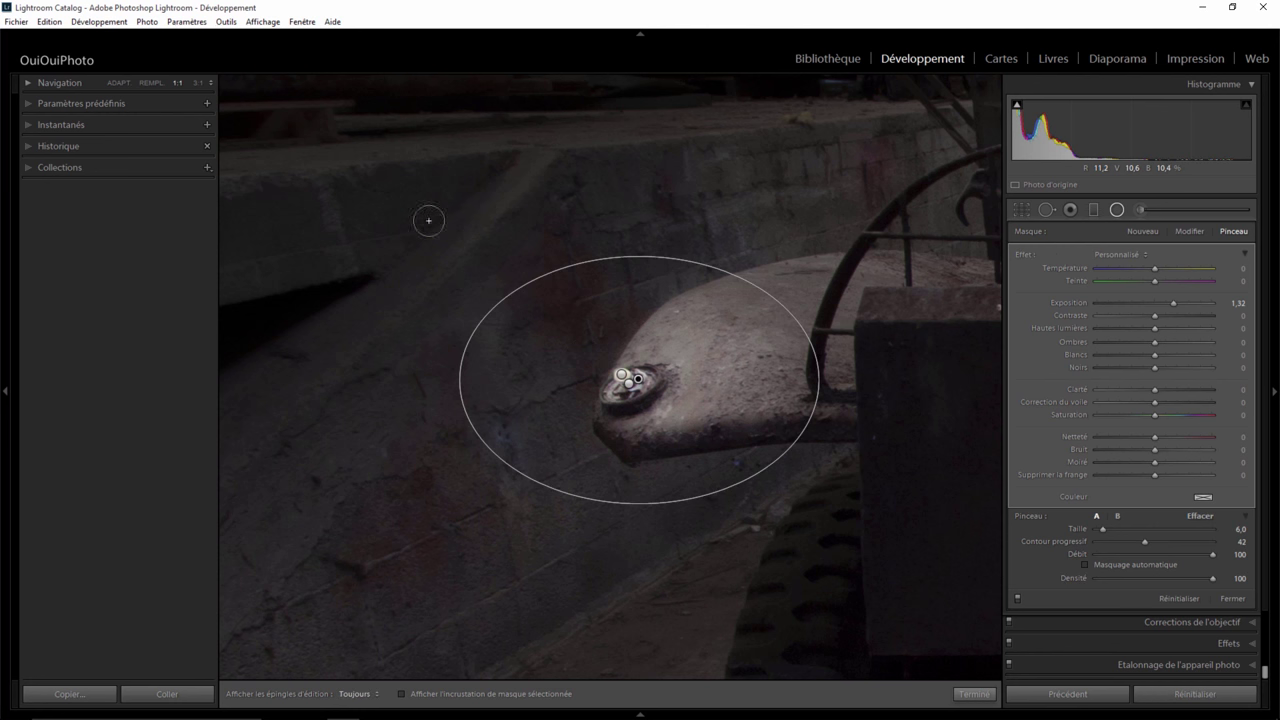
left_click(121, 82)
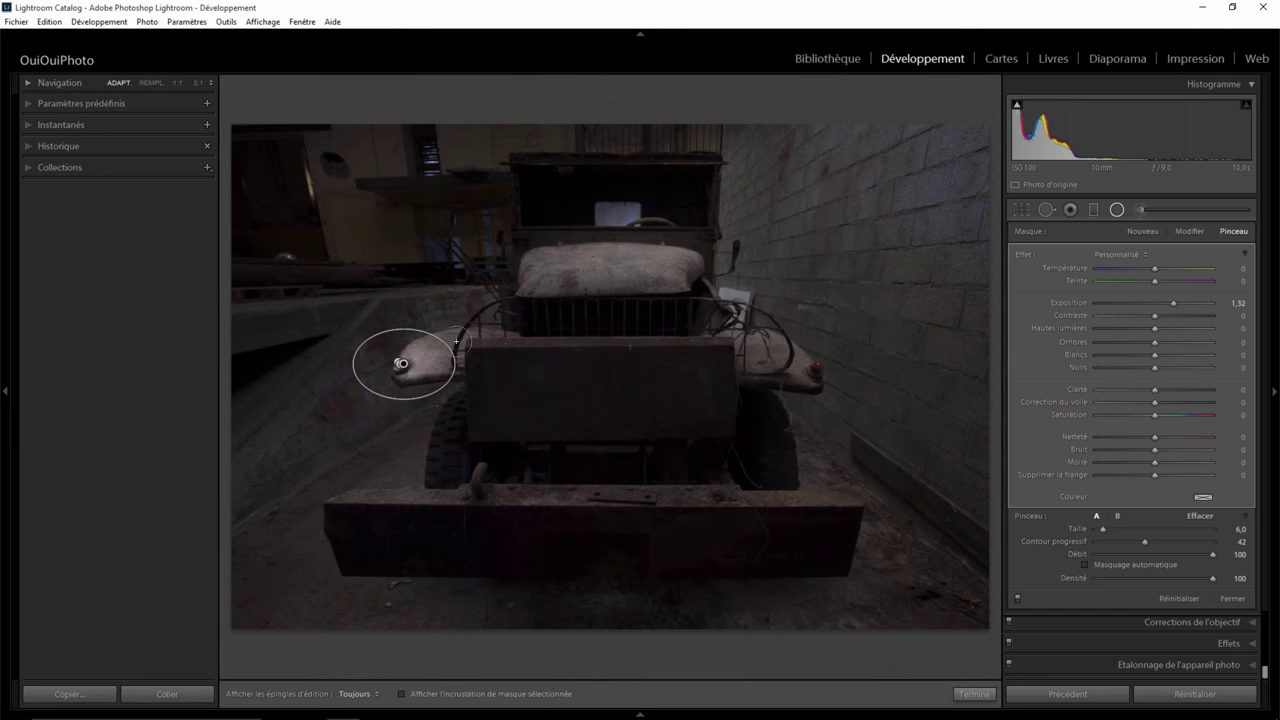
left_click(975, 693)
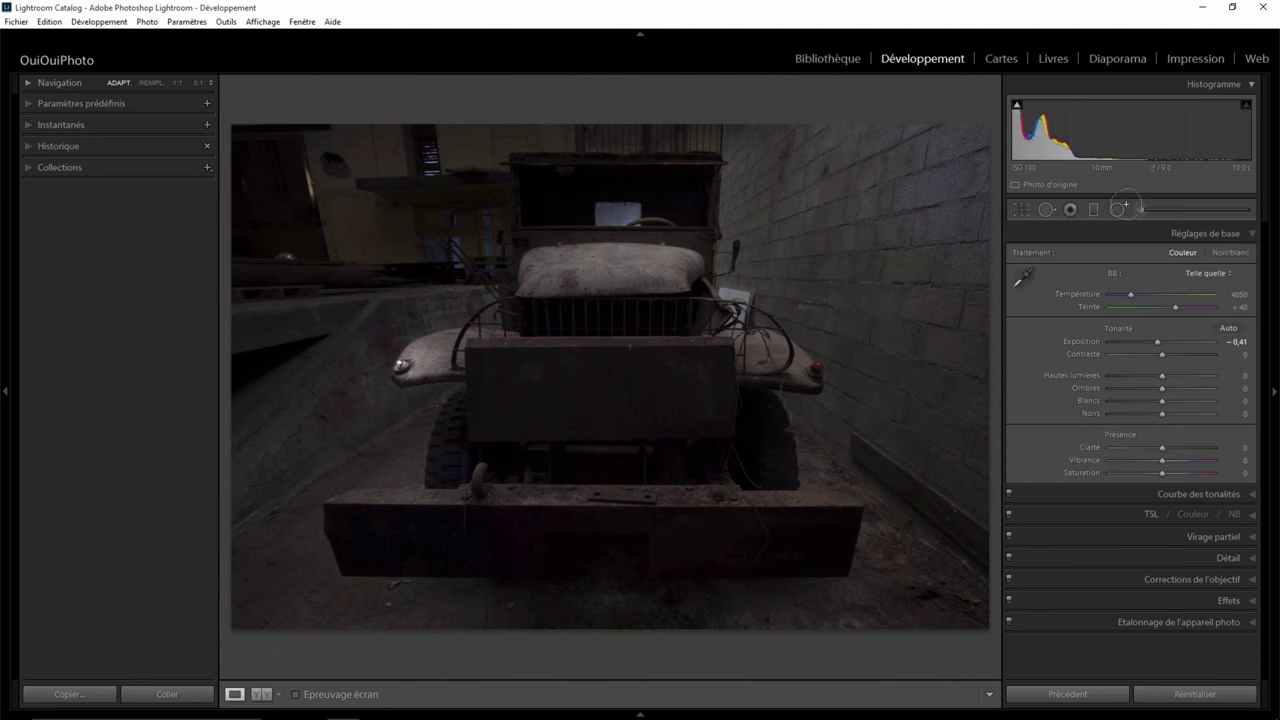
- Add a radial filter on the left wall with feather 61, exposure 1.18, temperature 11
left_click(1117, 209)
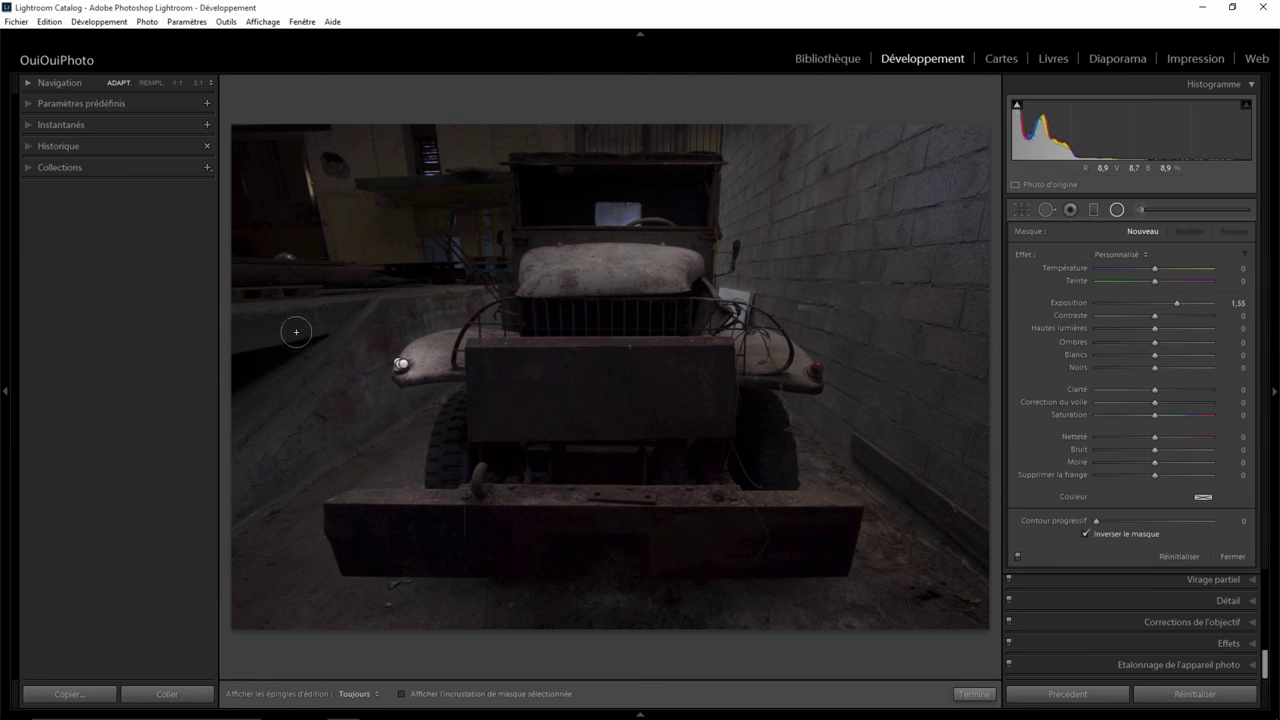
left_click_drag(296, 331, 337, 430)
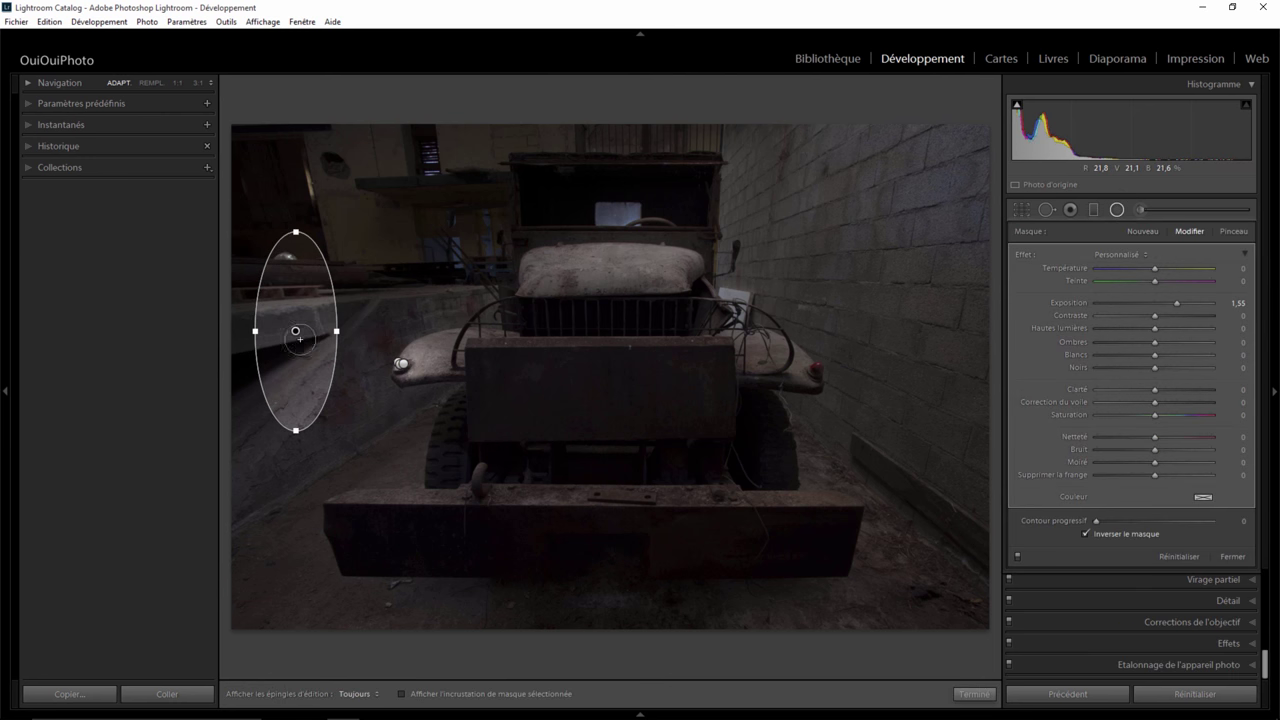
left_click_drag(285, 330, 309, 383)
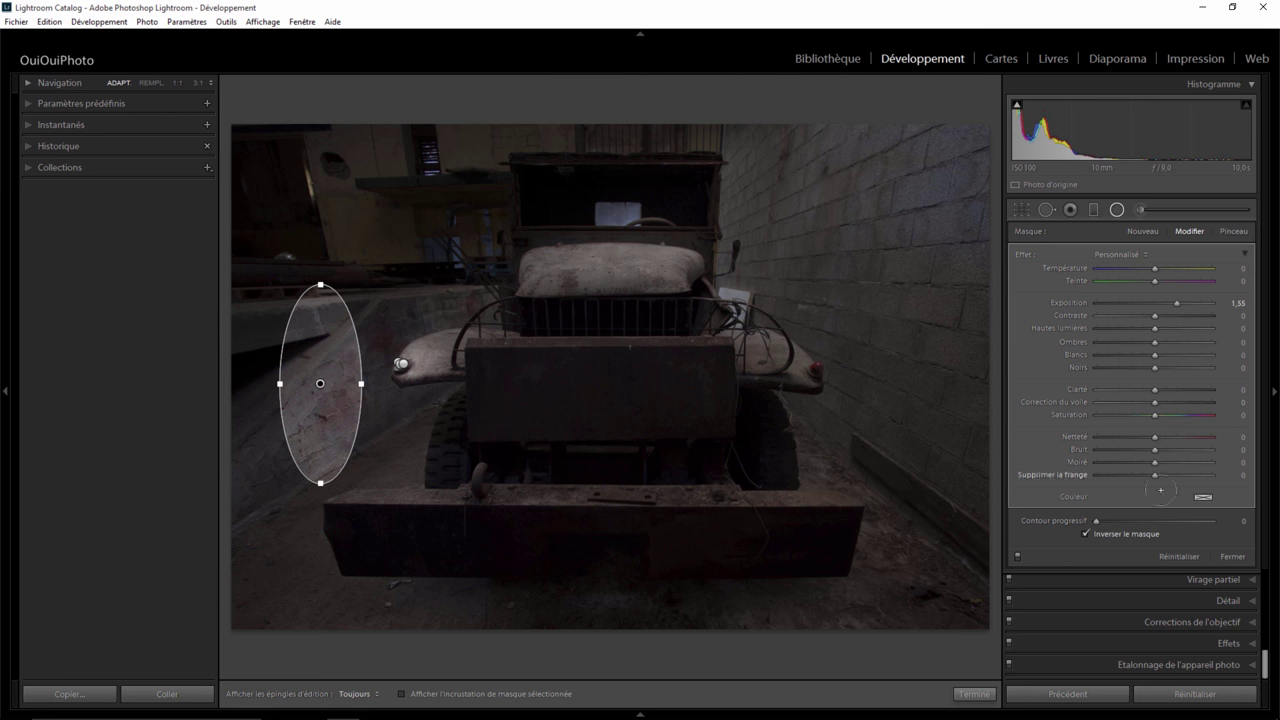
left_click_drag(1096, 520, 1158, 521)
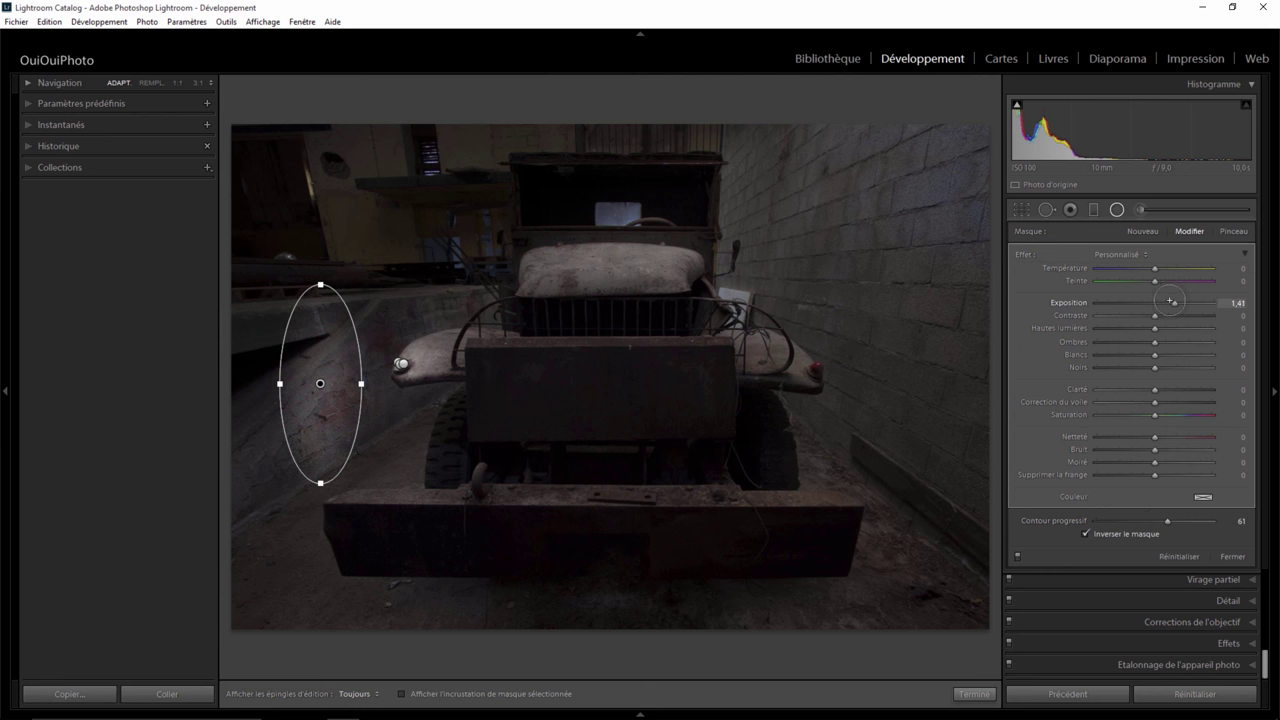
left_click_drag(1171, 301, 1167, 301)
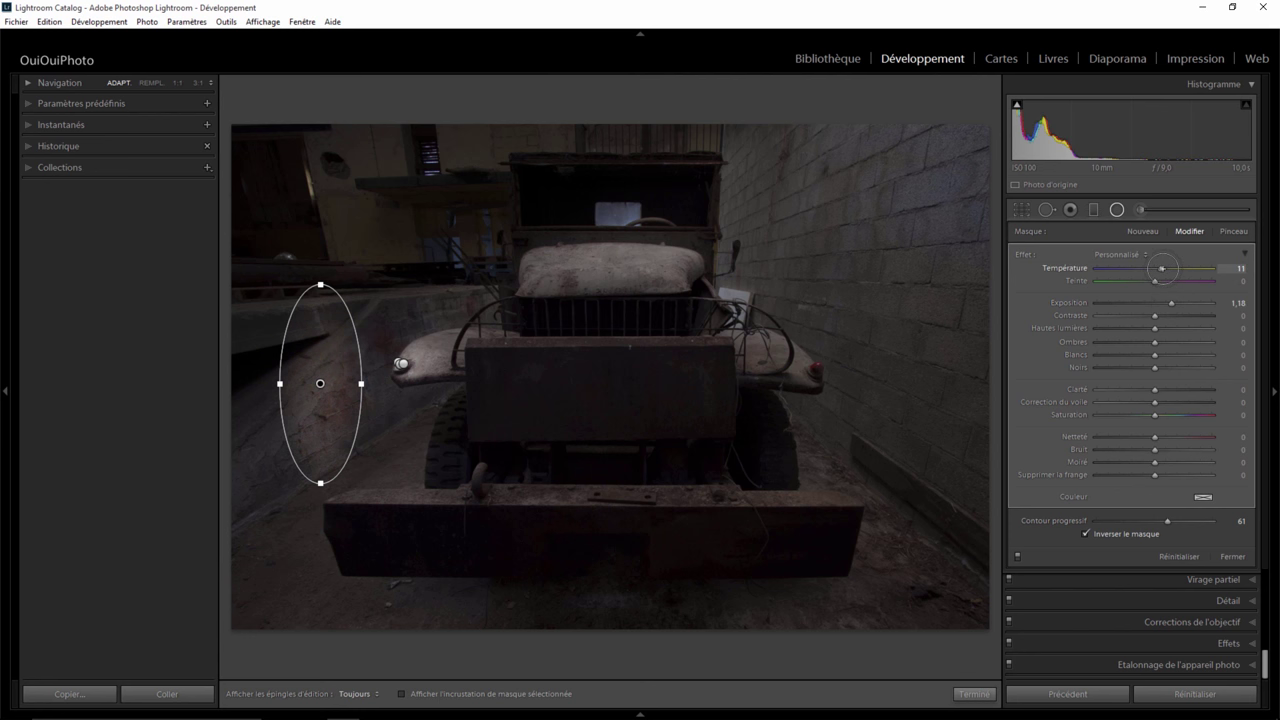
left_click(973, 693)
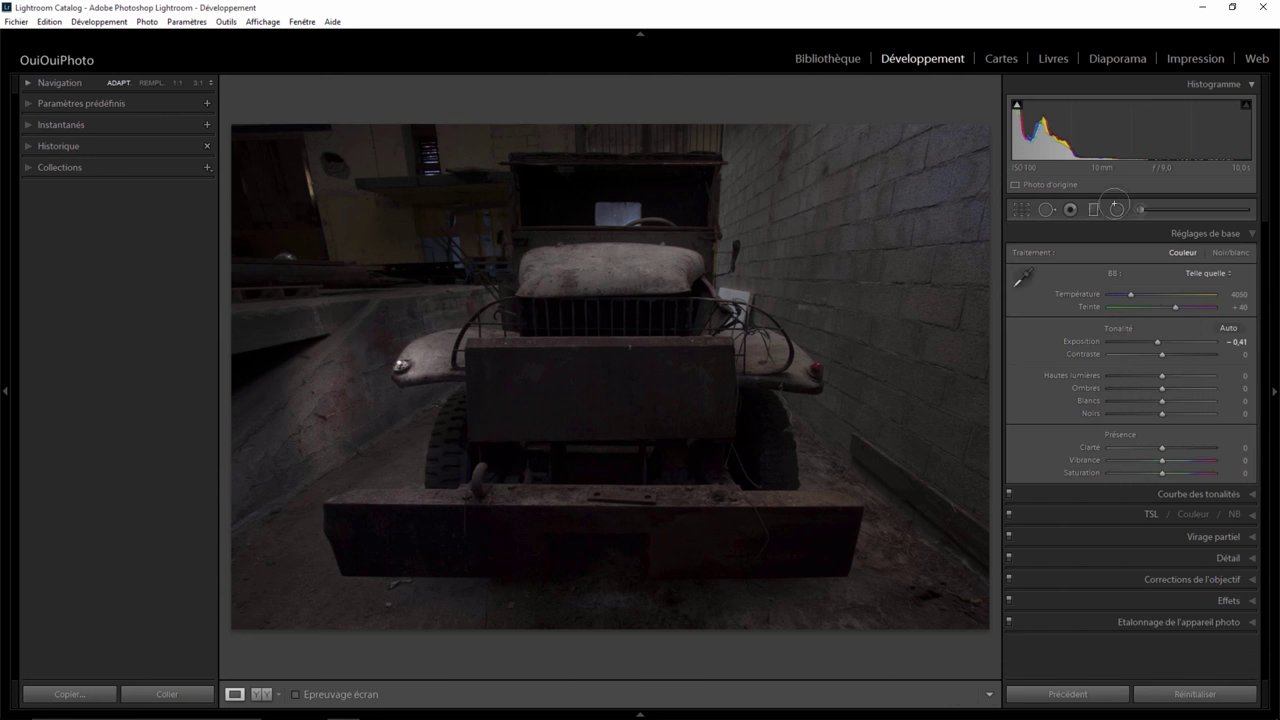
- Shift the wall filter's ellipse slightly left and commit it
left_click(1116, 208)
left_click(319, 383)
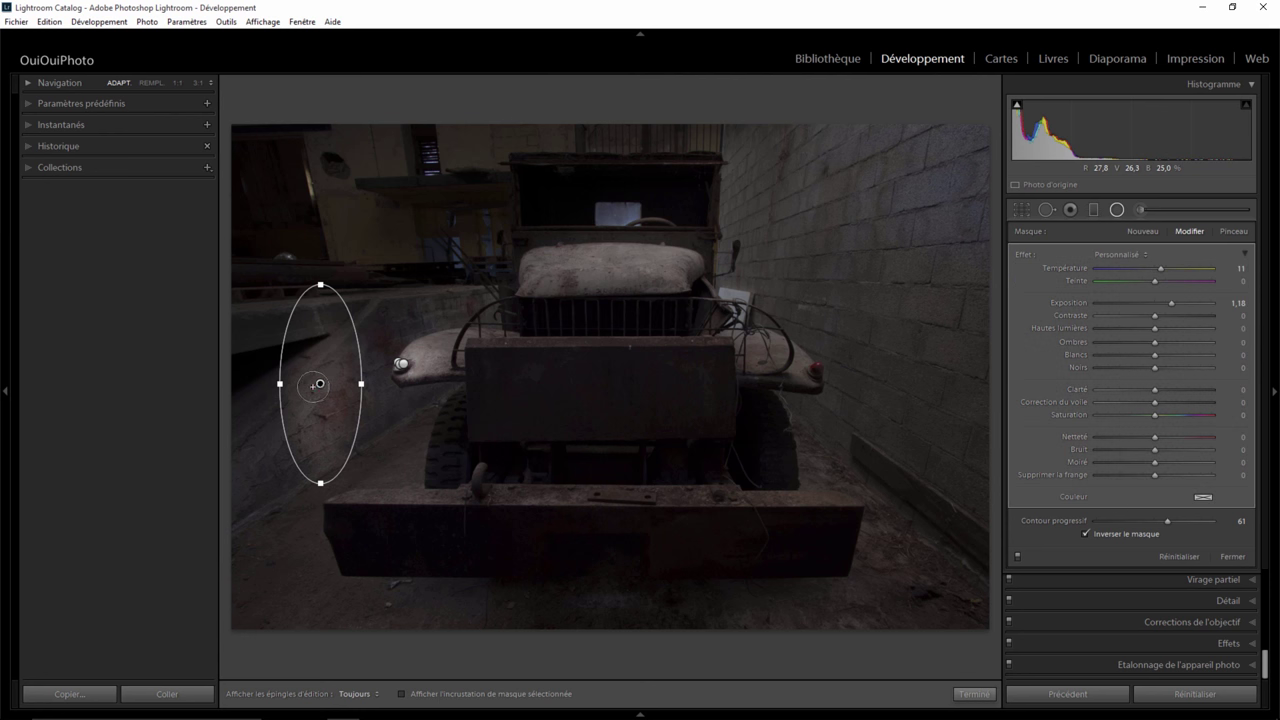
left_click_drag(315, 384, 309, 385)
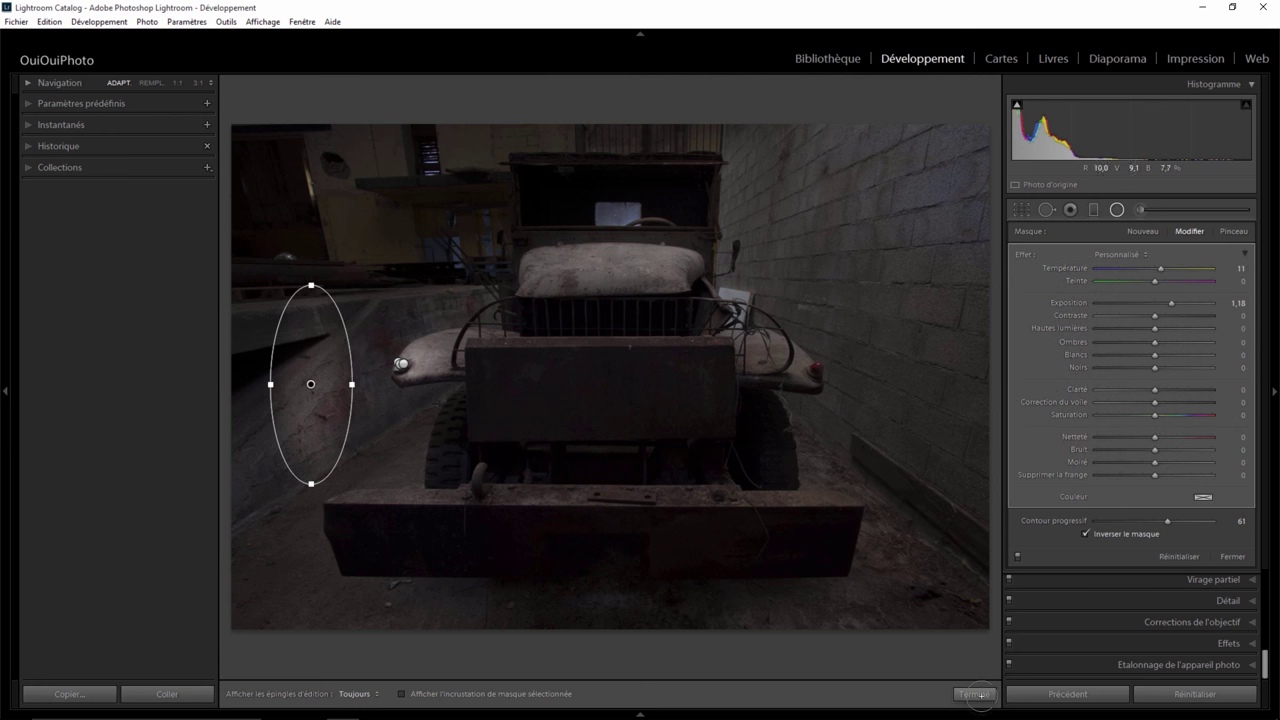
left_click(975, 693)
- Zoom in on the right taillight and place a small radial filter on it
left_click(820, 380)
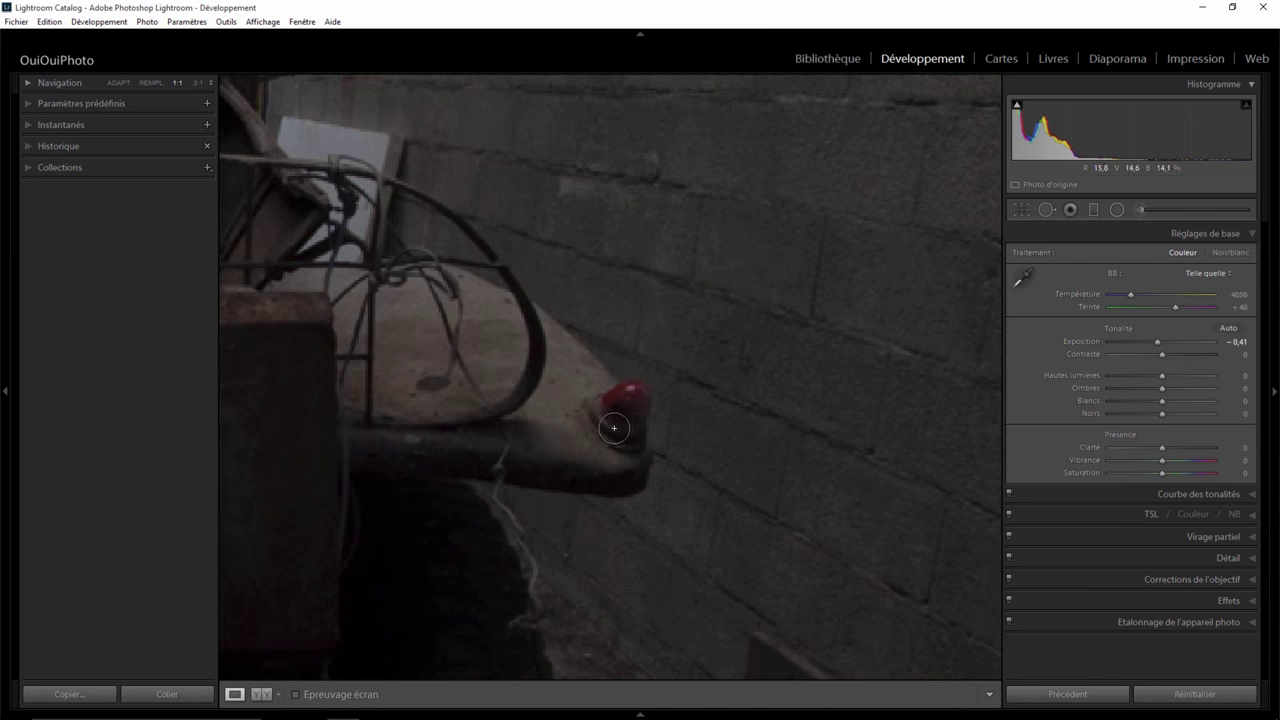
mouse_move(614, 428)
left_mouse_down()
mouse_move(605, 369)
mouse_move(657, 354)
left_mouse_up()
key("shift+m")
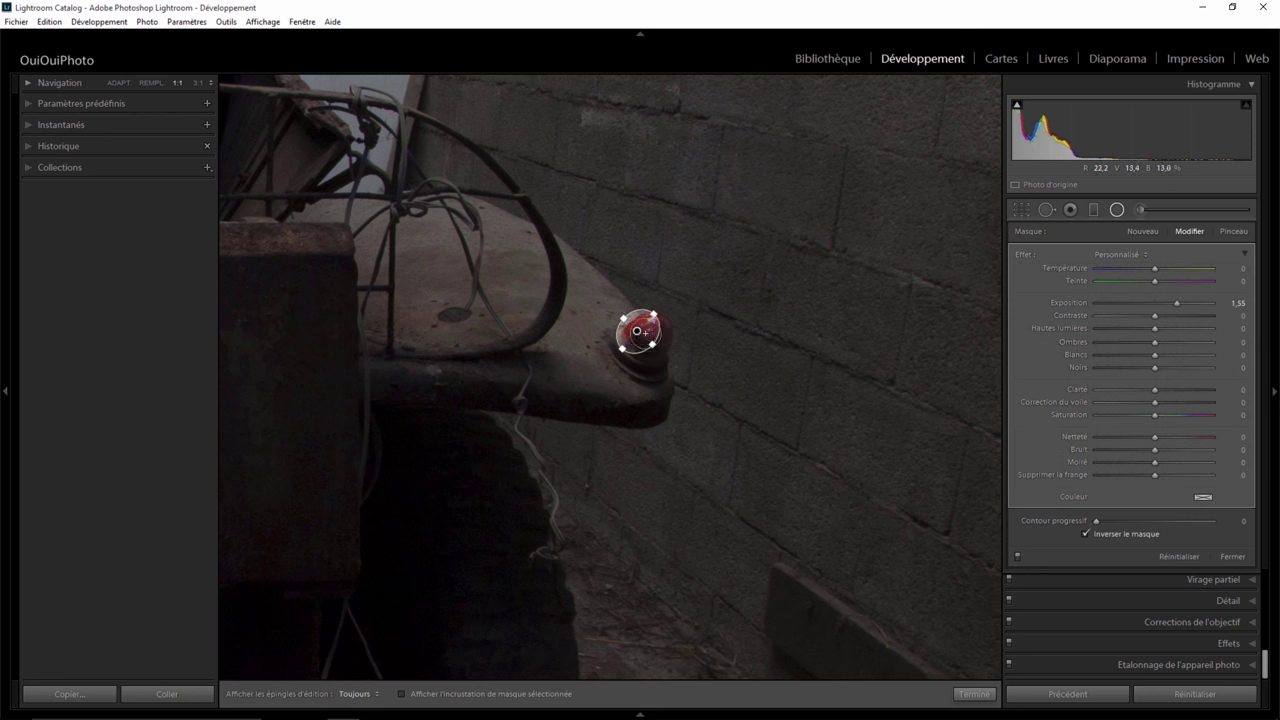
left_click_drag(646, 334, 647, 335)
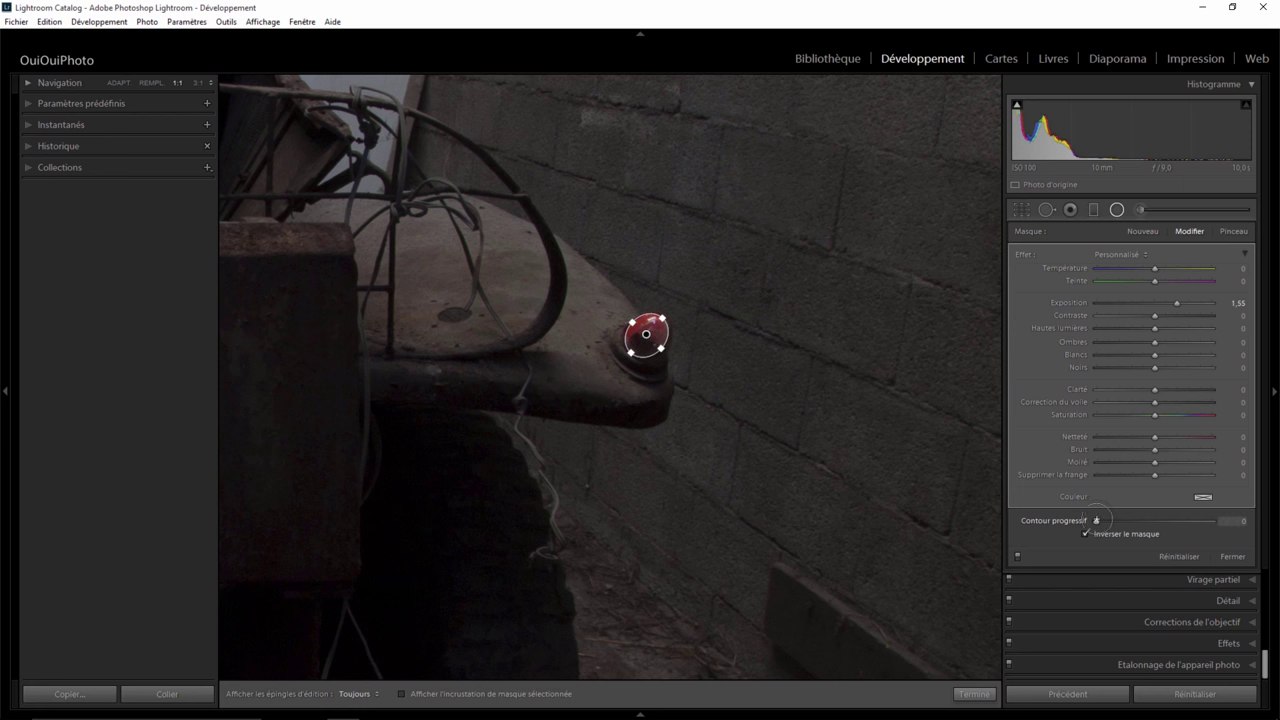
- Give the taillight filter feather 16, exposure 2.15 and a red tint, then finish editing
left_click_drag(1113, 521, 1116, 521)
left_click_drag(1177, 303, 1185, 303)
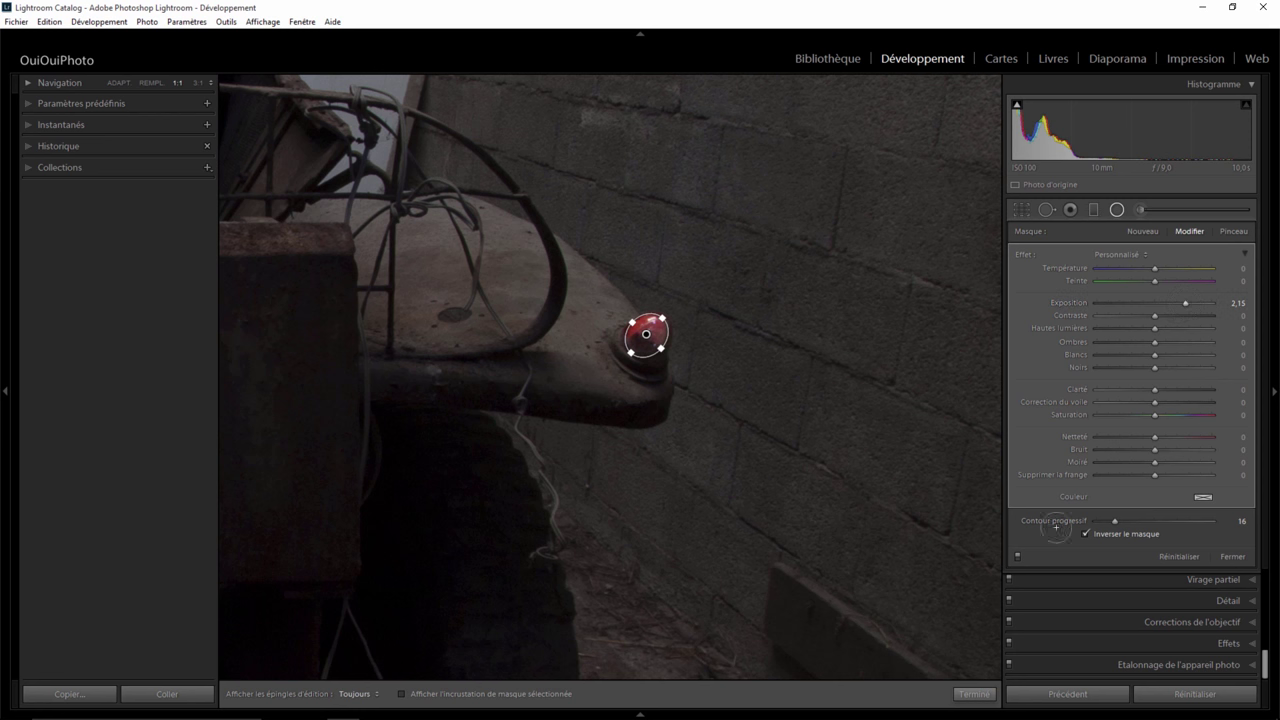
left_click(1202, 496)
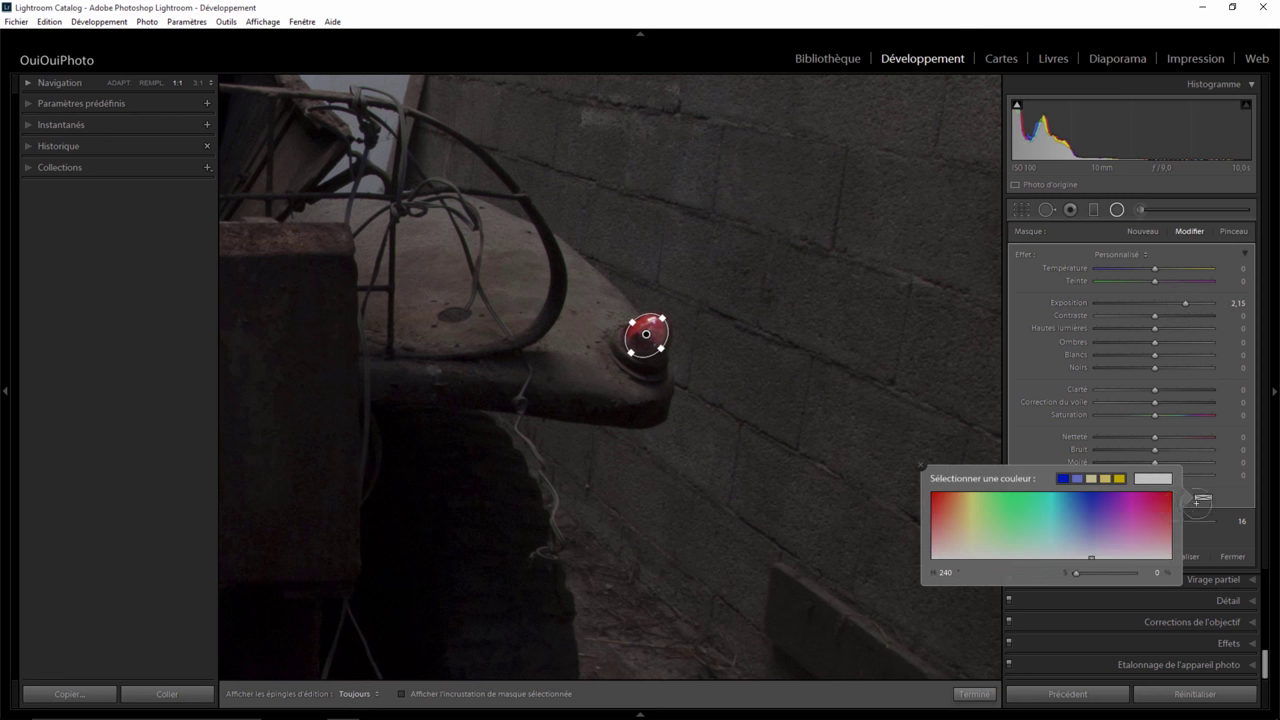
left_click_drag(971, 528, 934, 531)
left_click(920, 464)
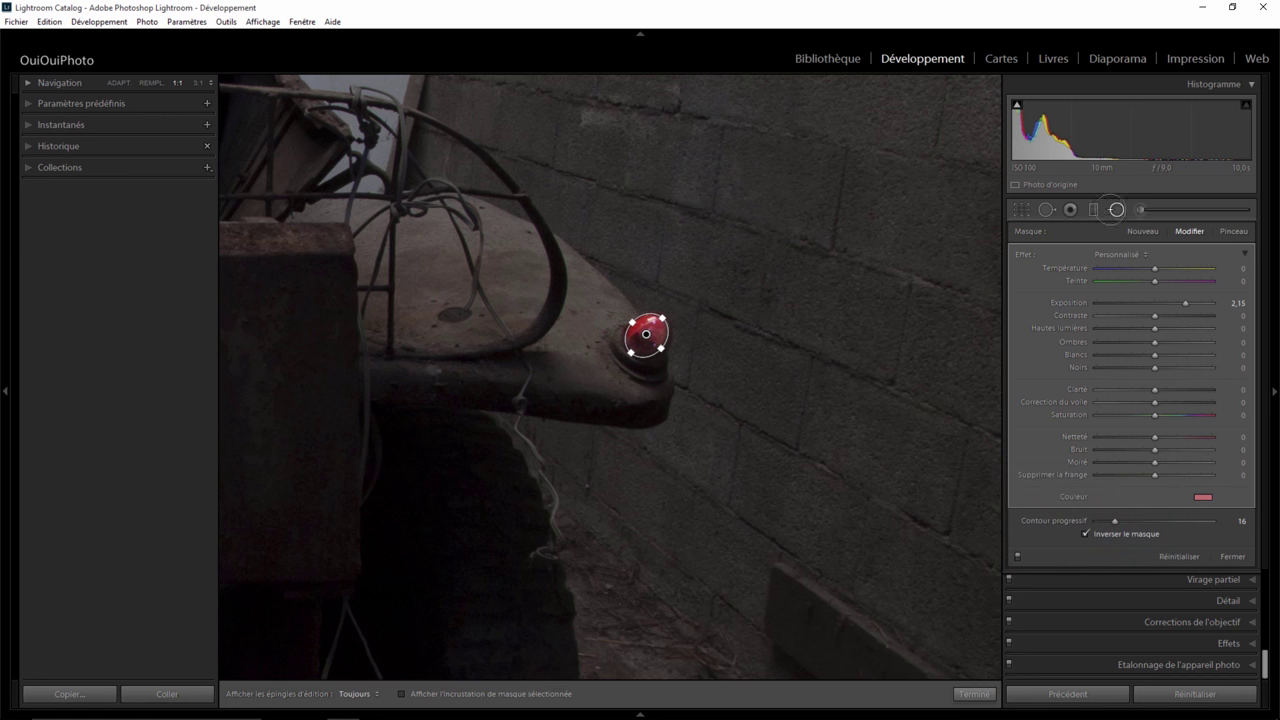
left_click(1116, 209)
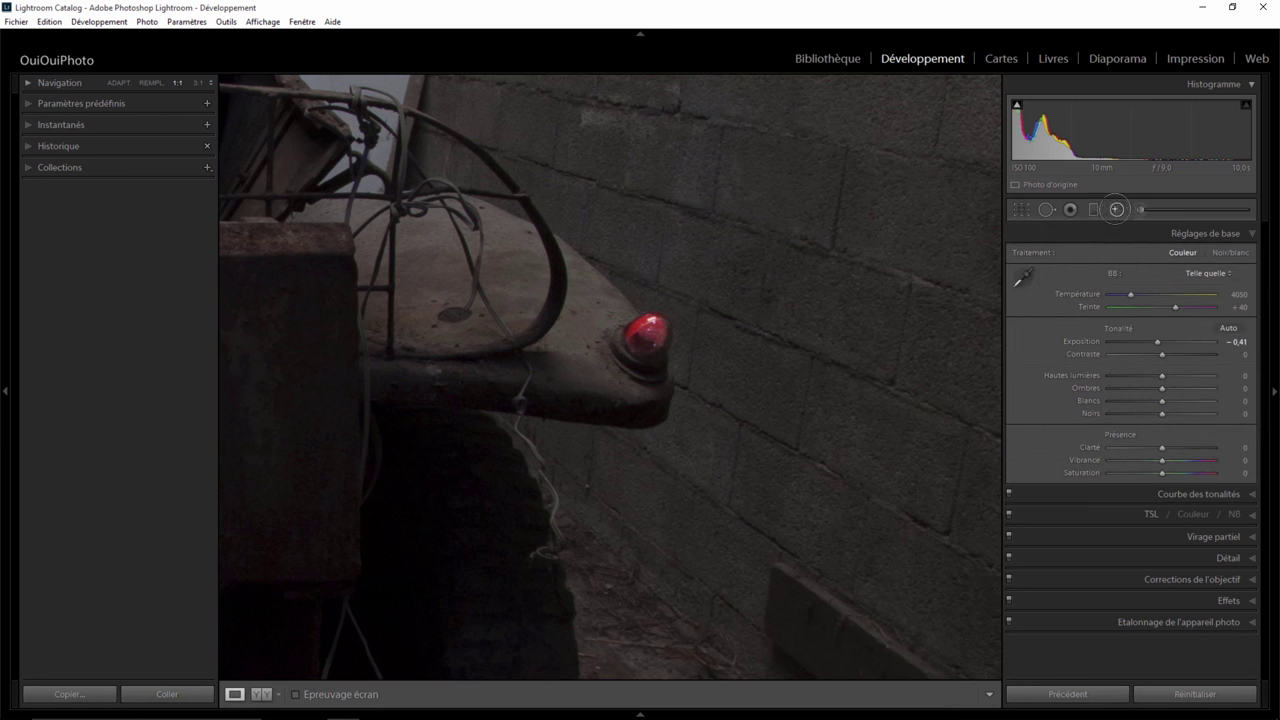
- Add a radial filter around the red lamp with Contour progressif 73 and a red Couleur tint
left_click(1116, 209)
left_click_drag(561, 279, 786, 477)
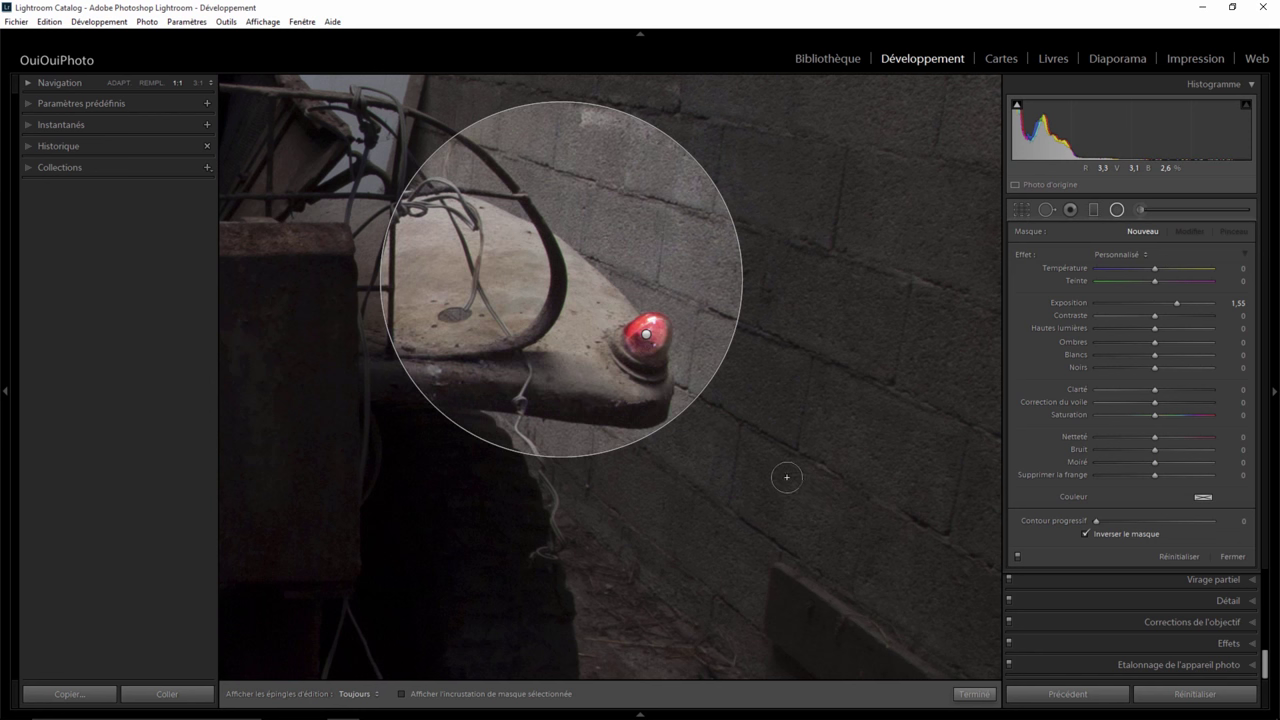
left_click_drag(561, 279, 603, 344)
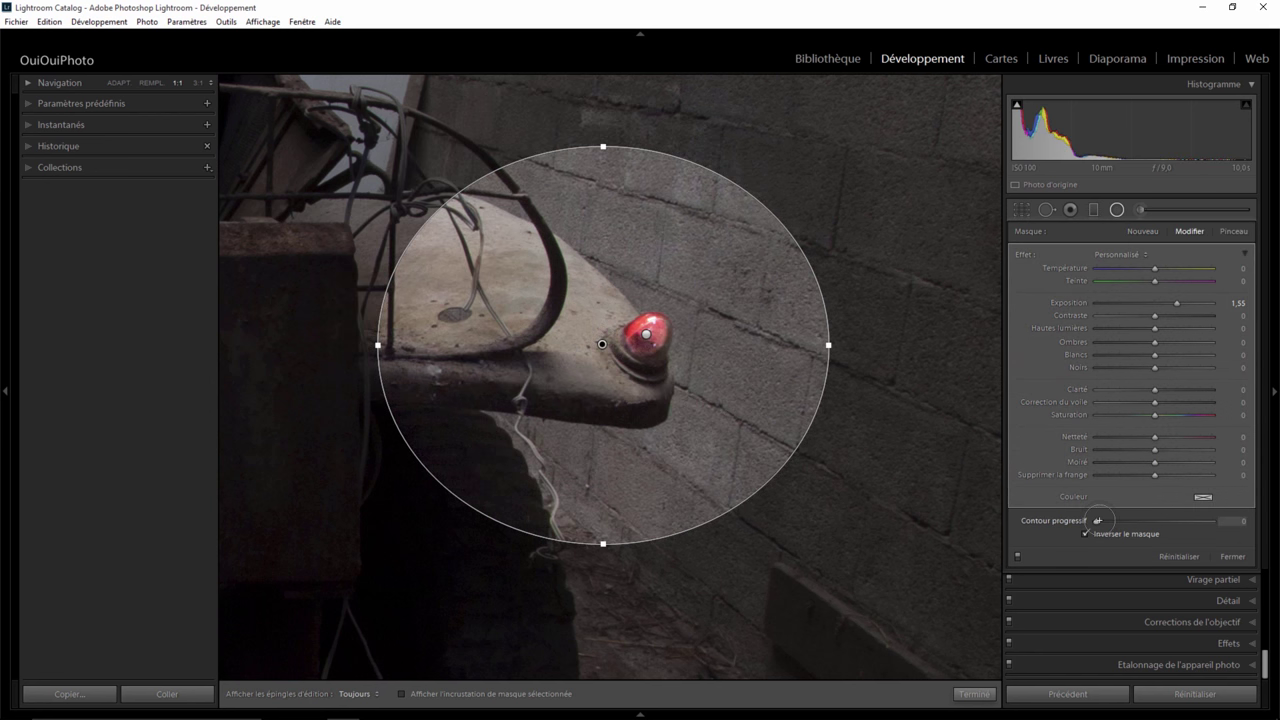
left_click_drag(1150, 522, 1181, 521)
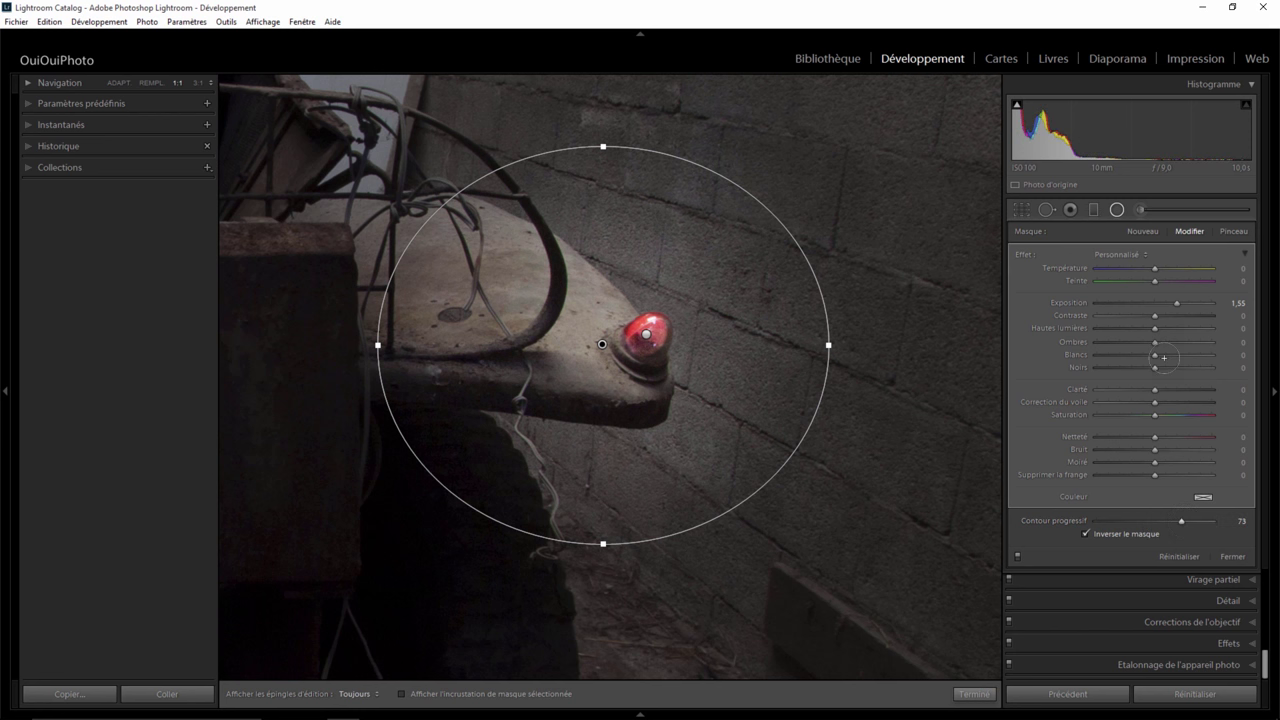
left_click(1203, 496)
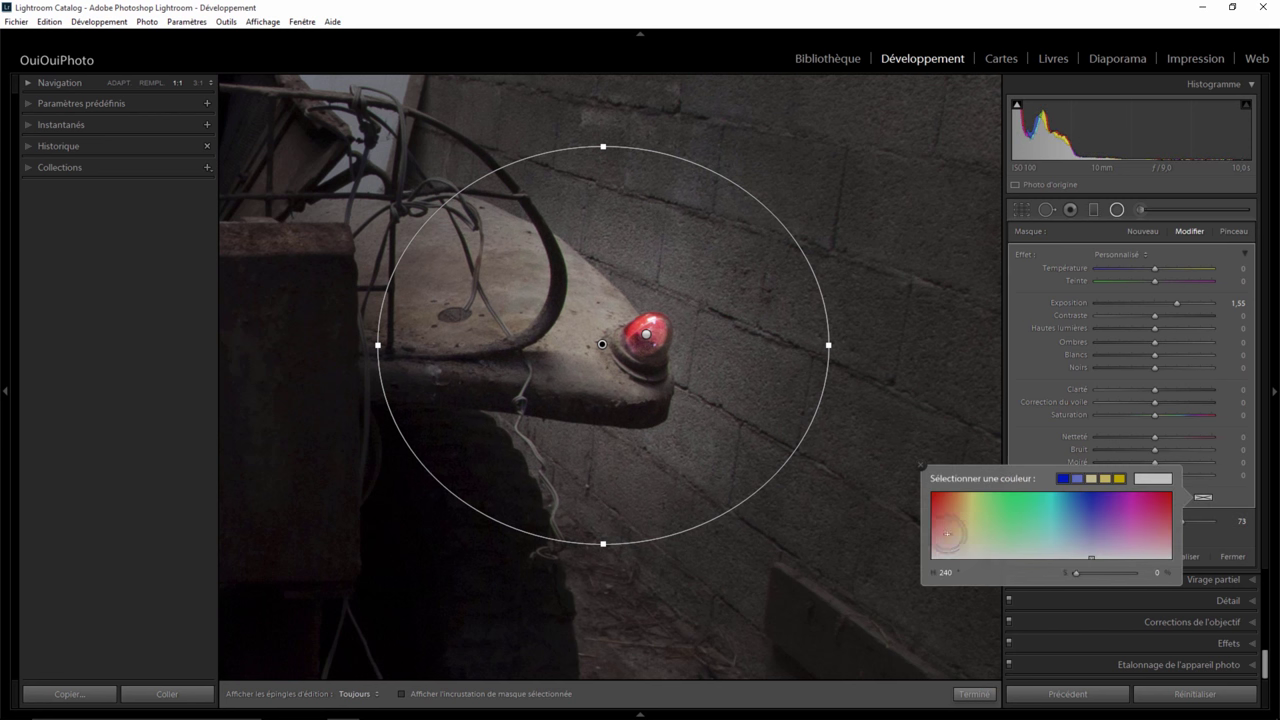
mouse_move(971, 523)
left_mouse_down()
mouse_move(932, 531)
mouse_move(930, 545)
left_mouse_up()
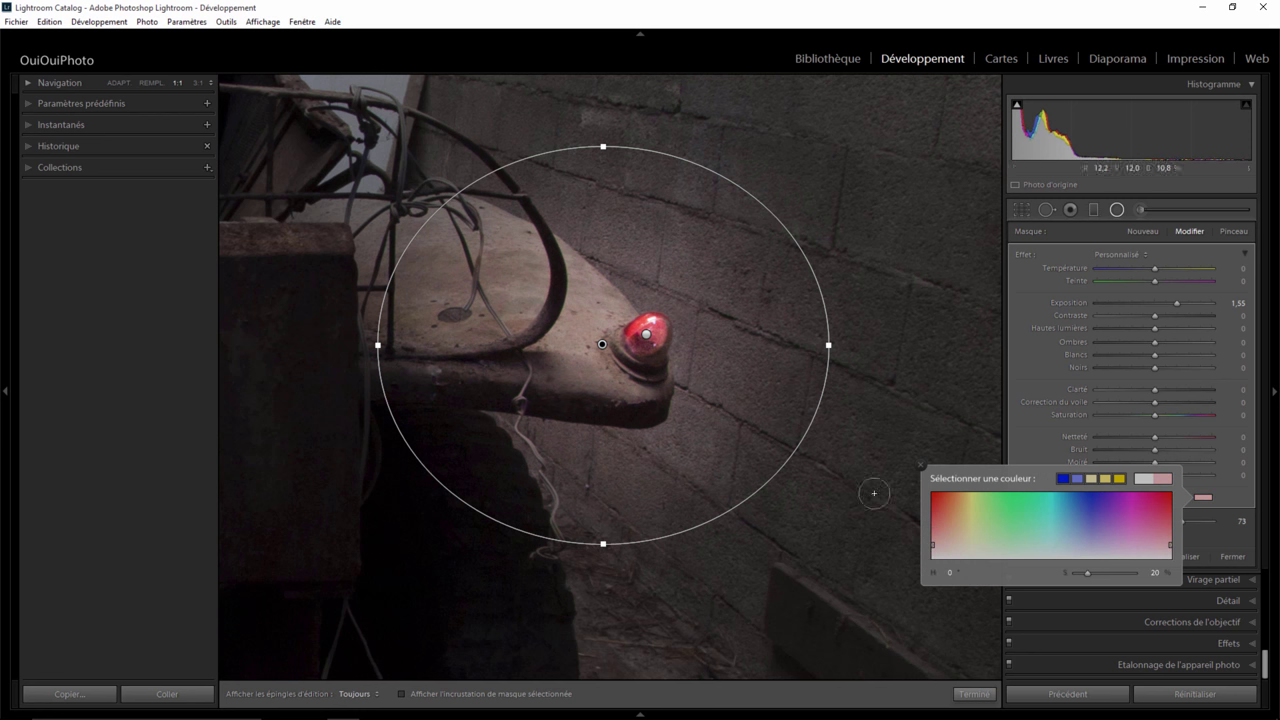
- Brush-erase the lamp glow from the surrounding wall, leaving it on the fender, then close
left_click(1229, 232)
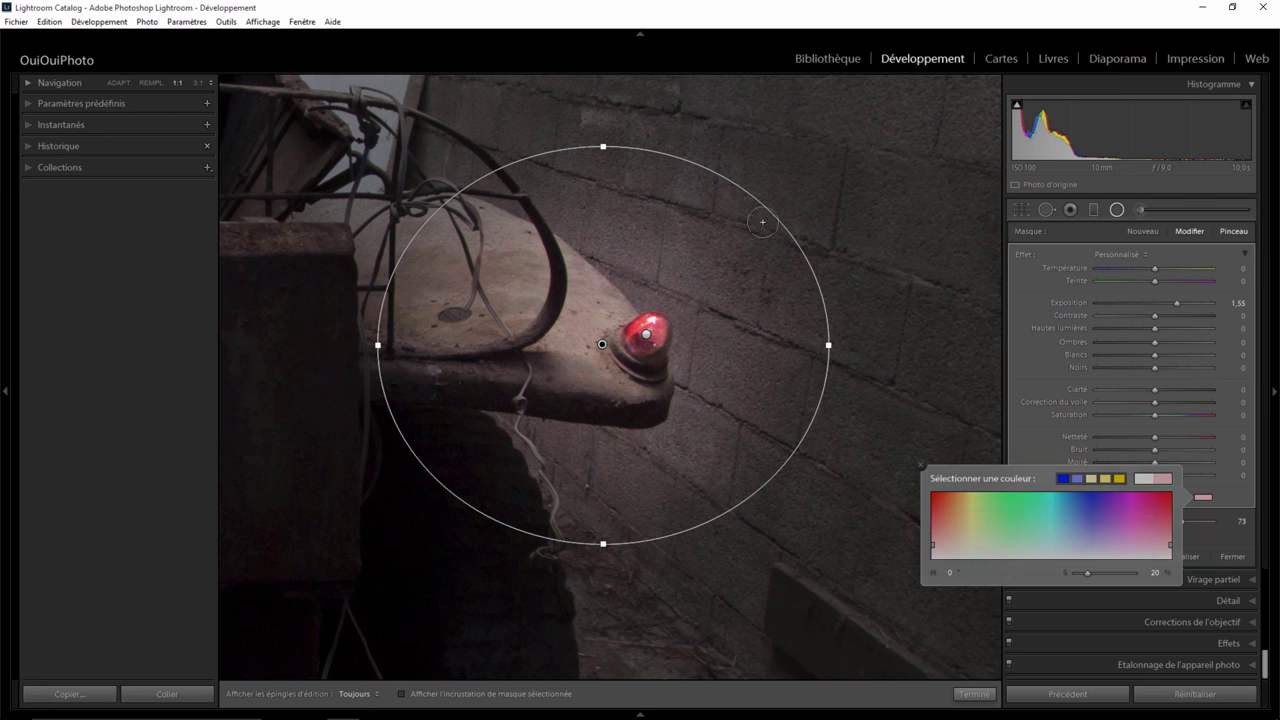
key("alt")
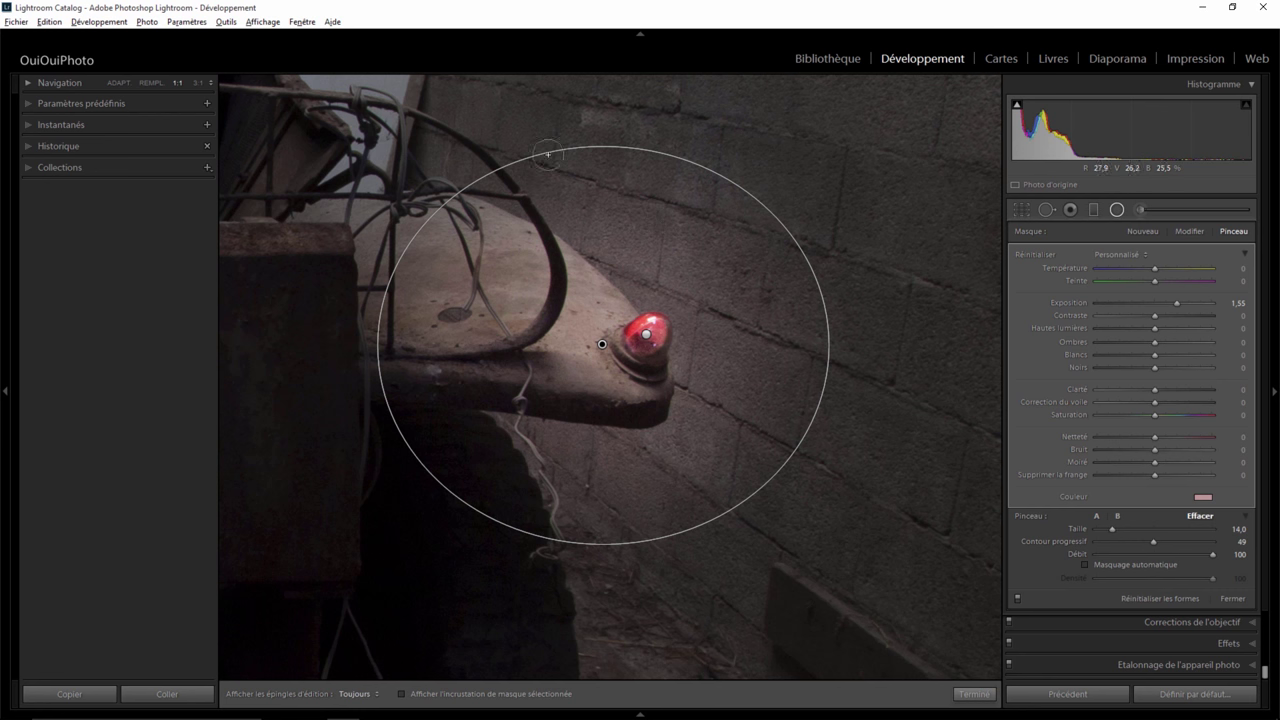
key("h")
mouse_move(500, 165)
left_mouse_down()
mouse_move(713, 299)
mouse_move(720, 263)
left_mouse_up()
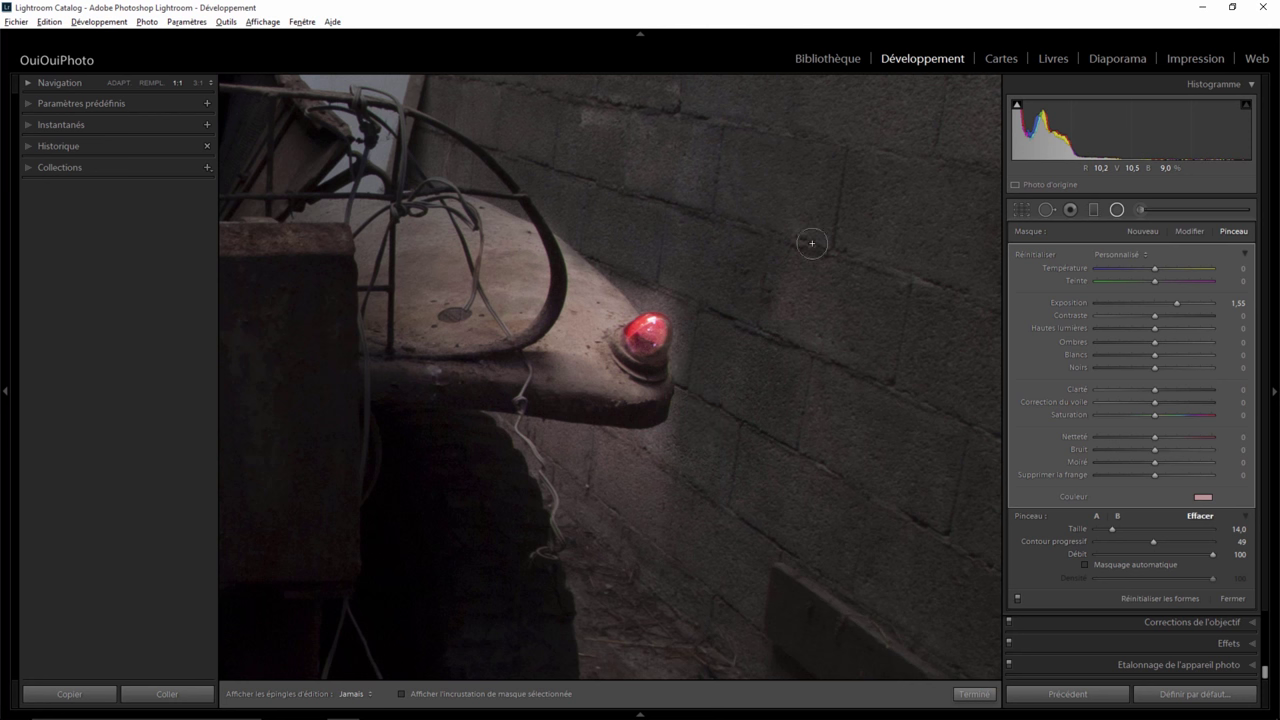
key("h")
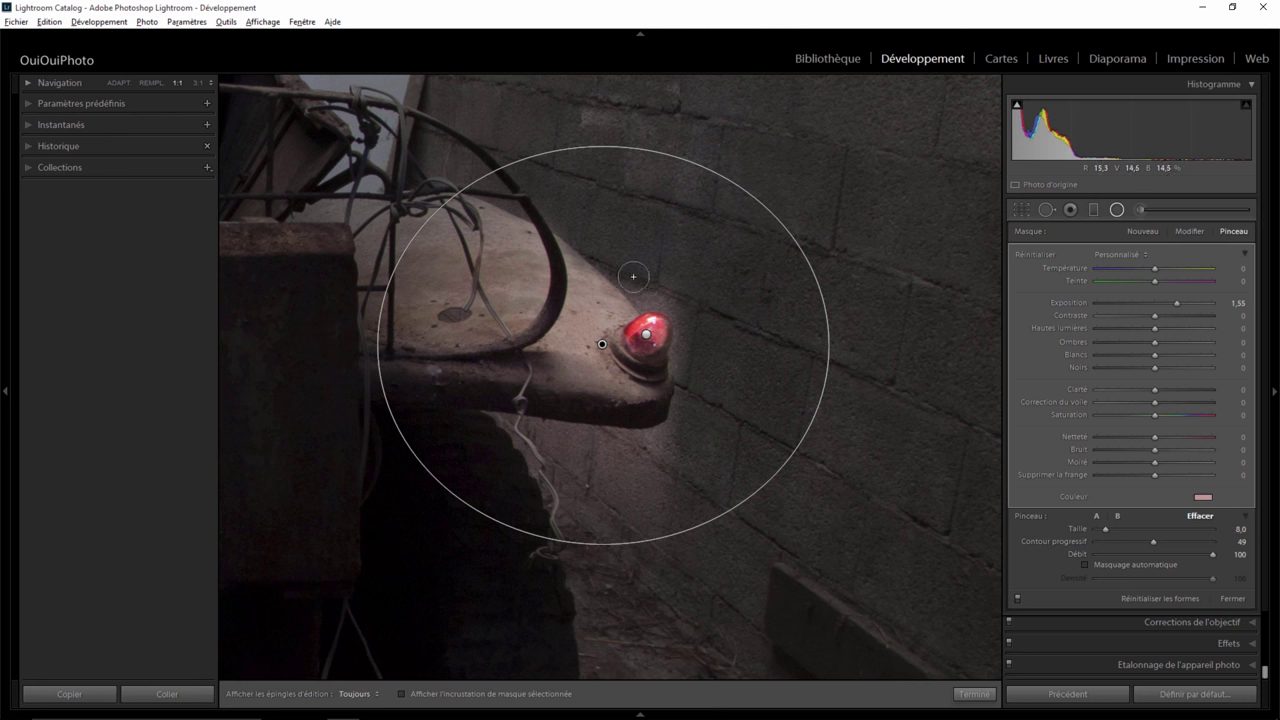
scroll(651, 294, "down", 3)
left_click_drag(651, 294, 694, 334)
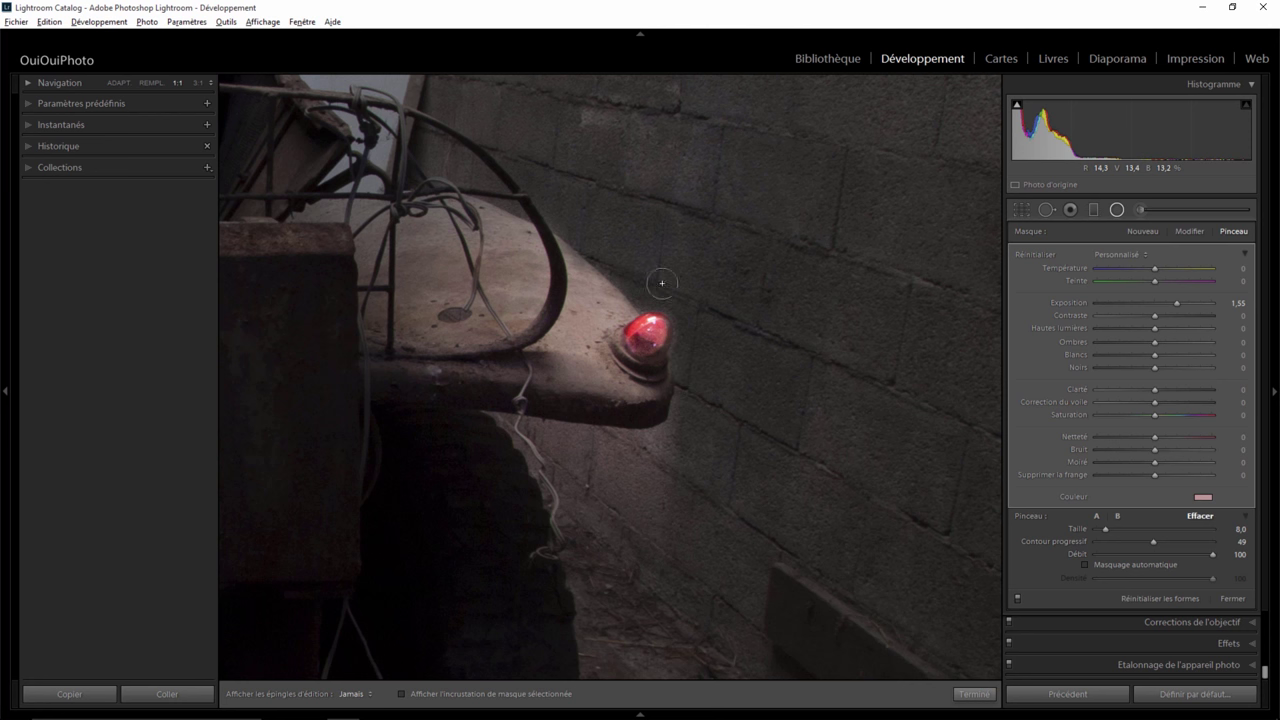
mouse_move(689, 409)
left_mouse_down()
mouse_move(590, 452)
mouse_move(492, 431)
left_mouse_up()
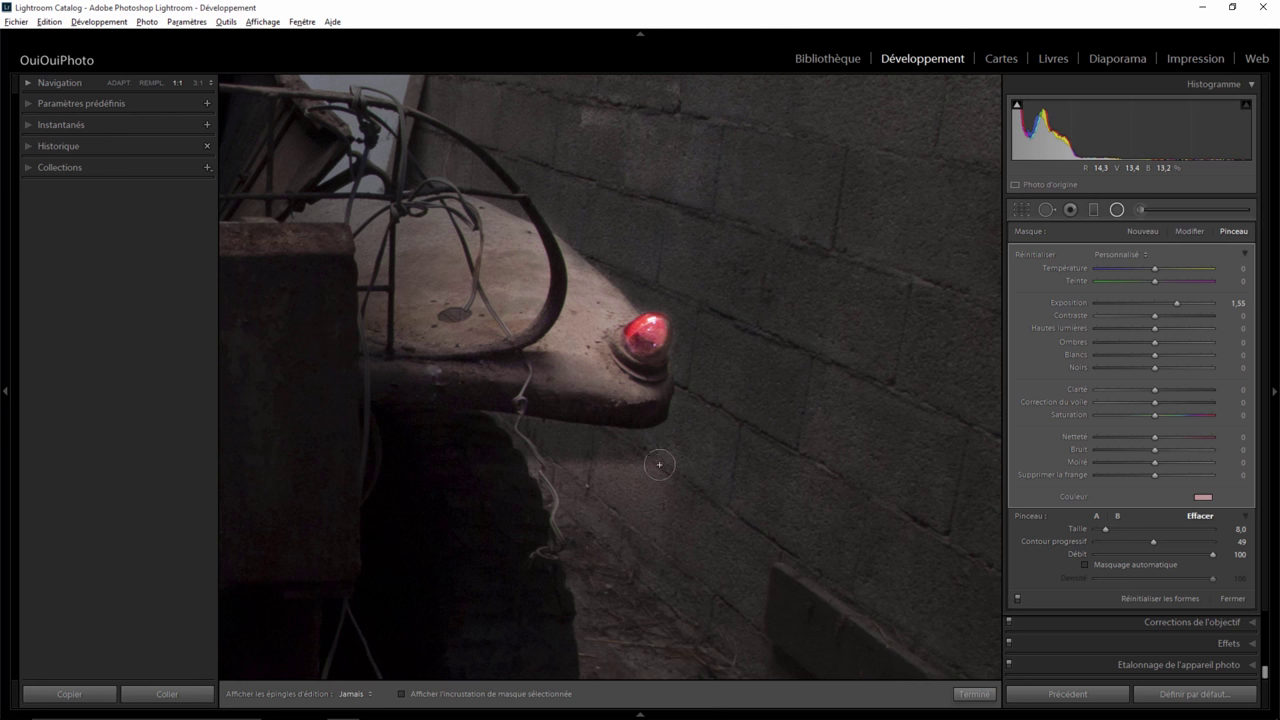
mouse_move(659, 464)
left_mouse_down()
mouse_move(417, 551)
mouse_move(663, 599)
left_mouse_up()
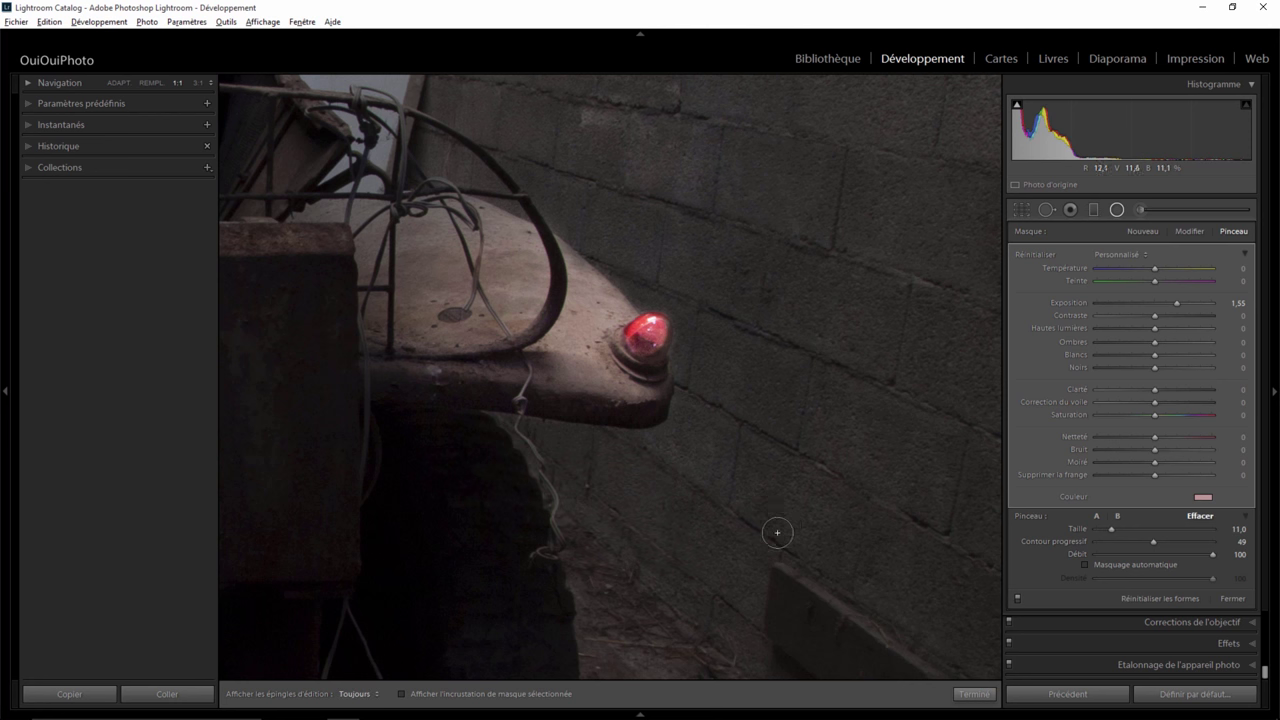
scroll(857, 391, "up", 4)
left_click(975, 693)
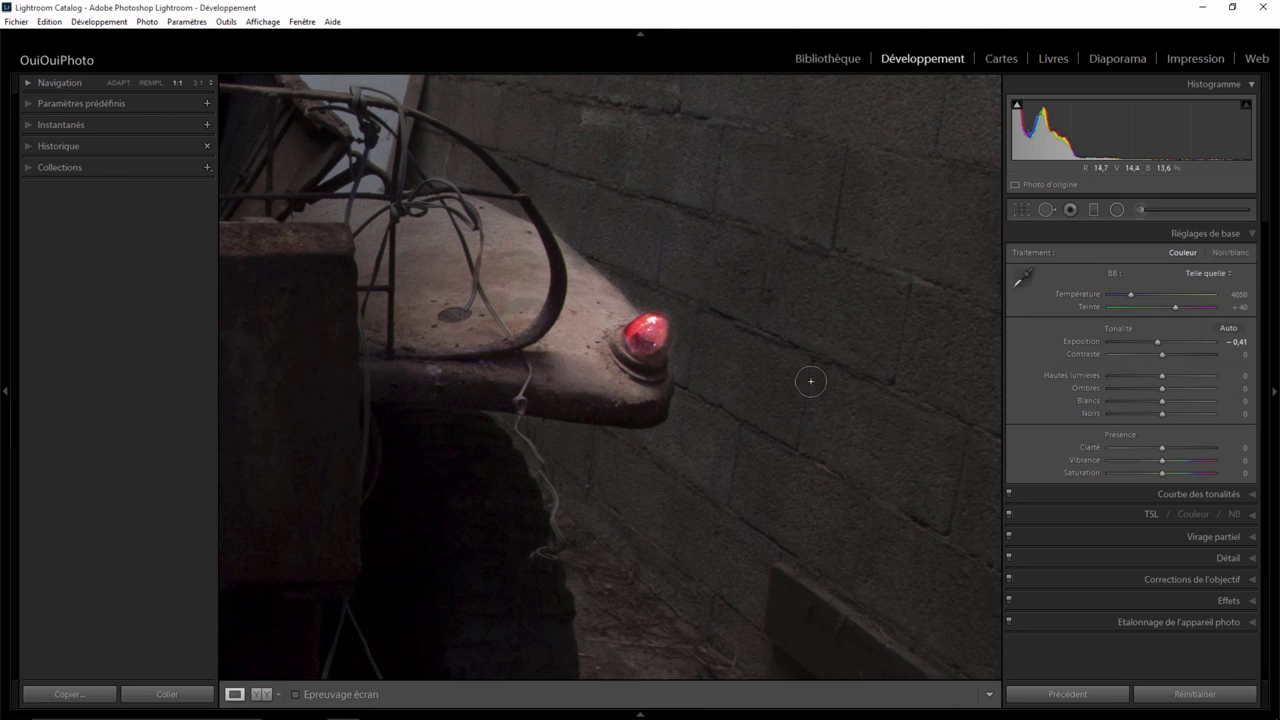
- Add a pale red radial glow on the right brick wall: feather 81, exposure +1,46
left_click(775, 350)
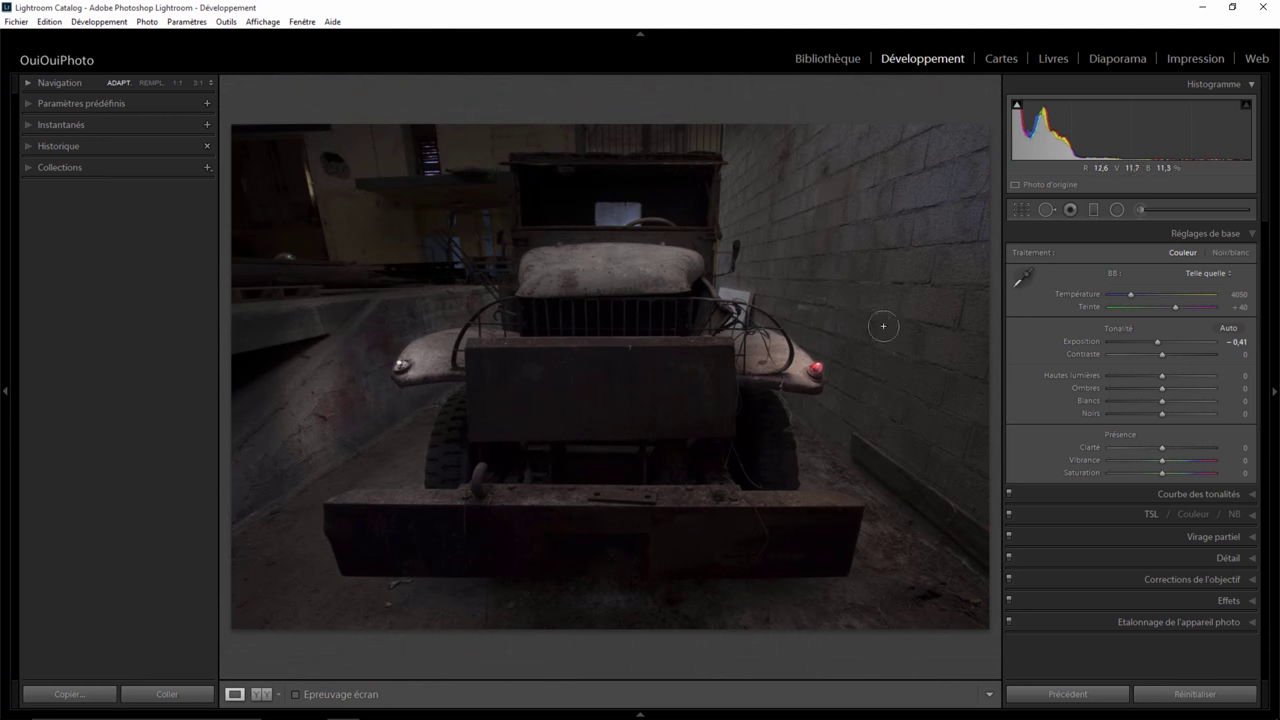
left_click(1117, 209)
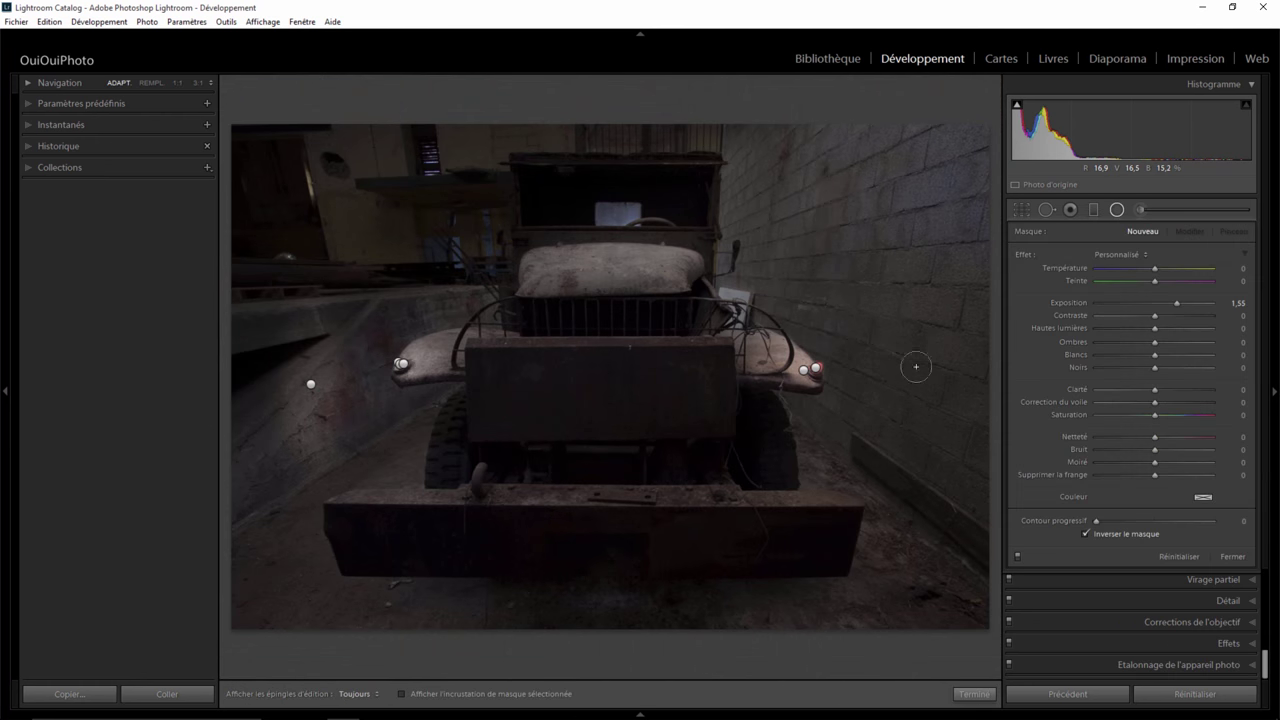
left_click_drag(900, 328, 952, 428)
left_click_drag(900, 328, 916, 397)
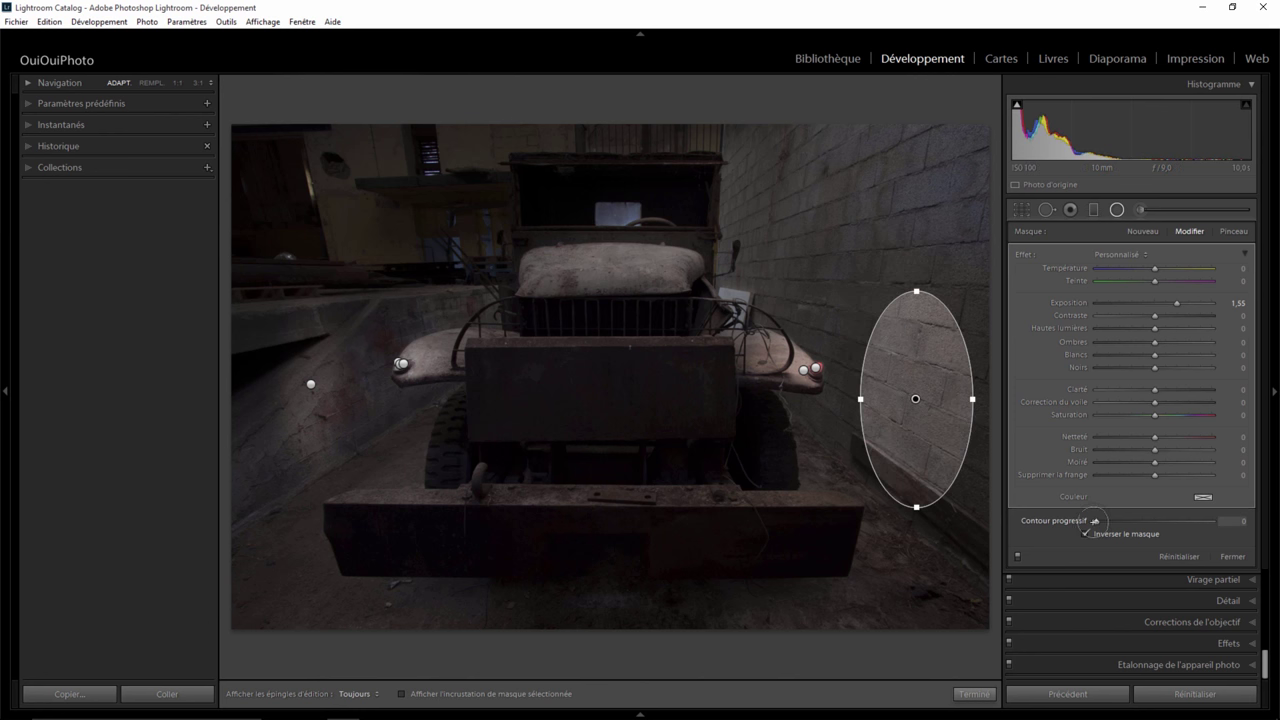
left_click_drag(1111, 522, 1158, 521)
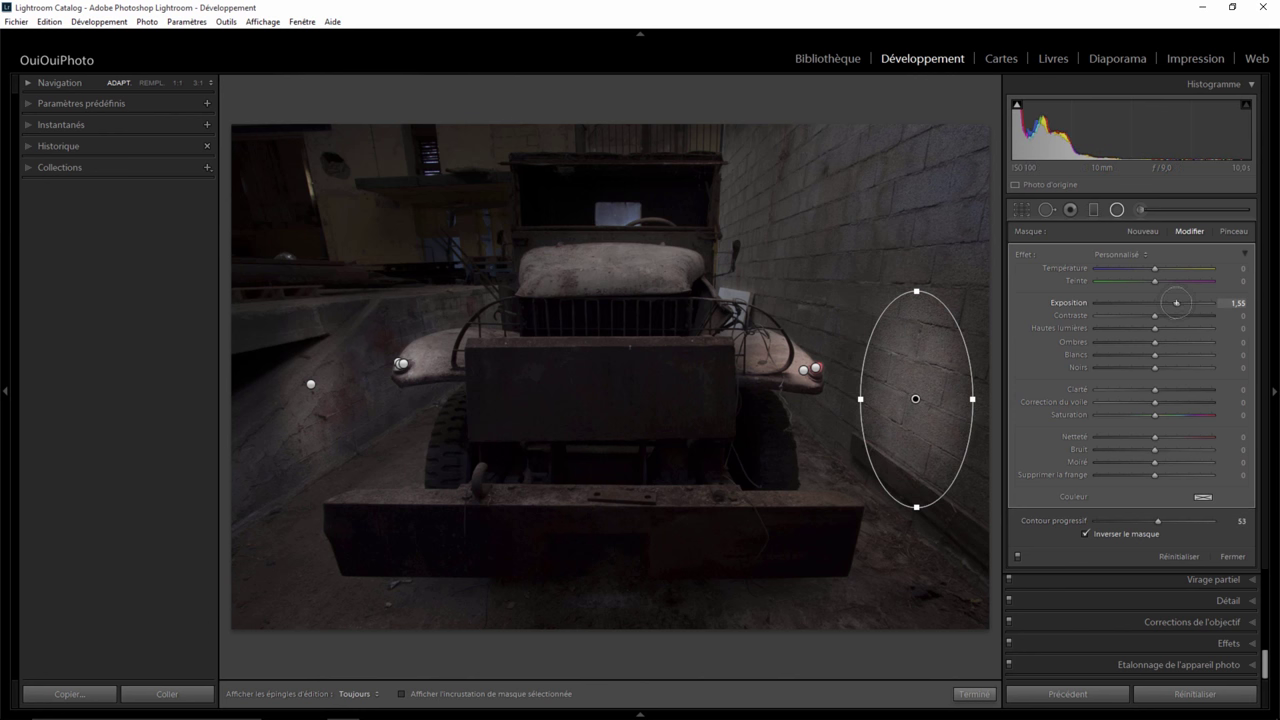
left_click(1203, 496)
left_click_drag(952, 542, 930, 536)
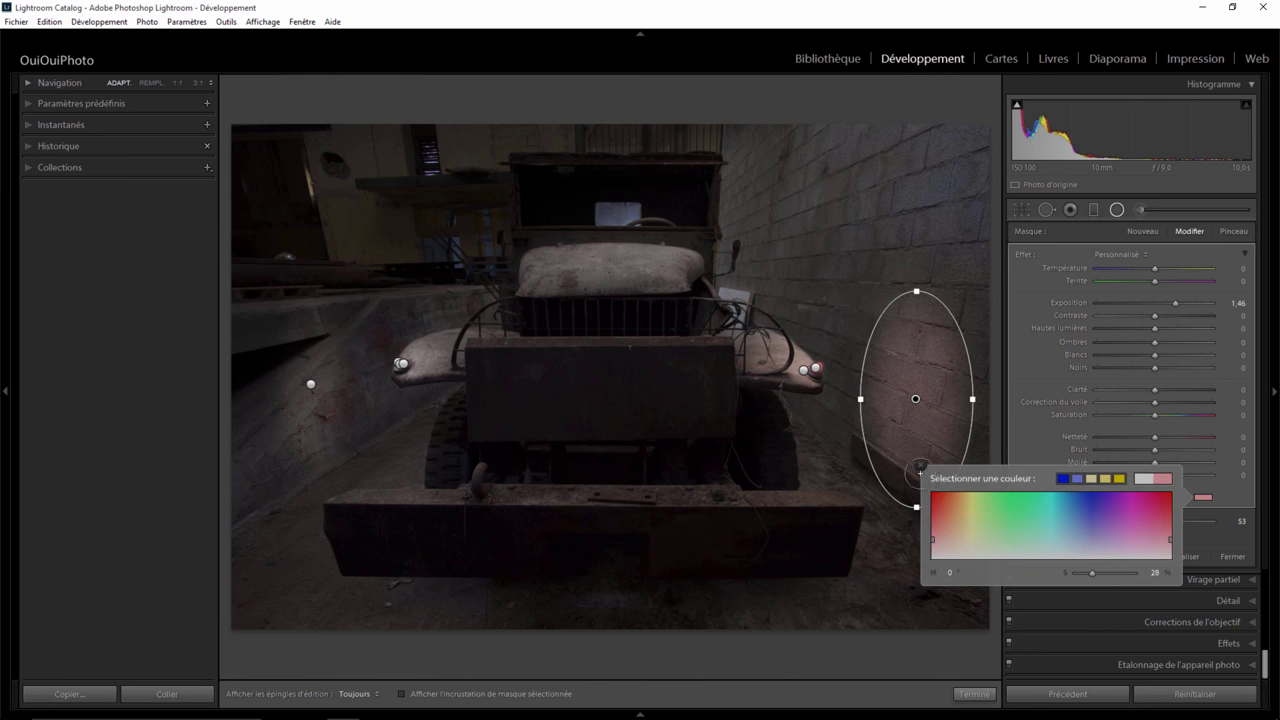
left_click(921, 466)
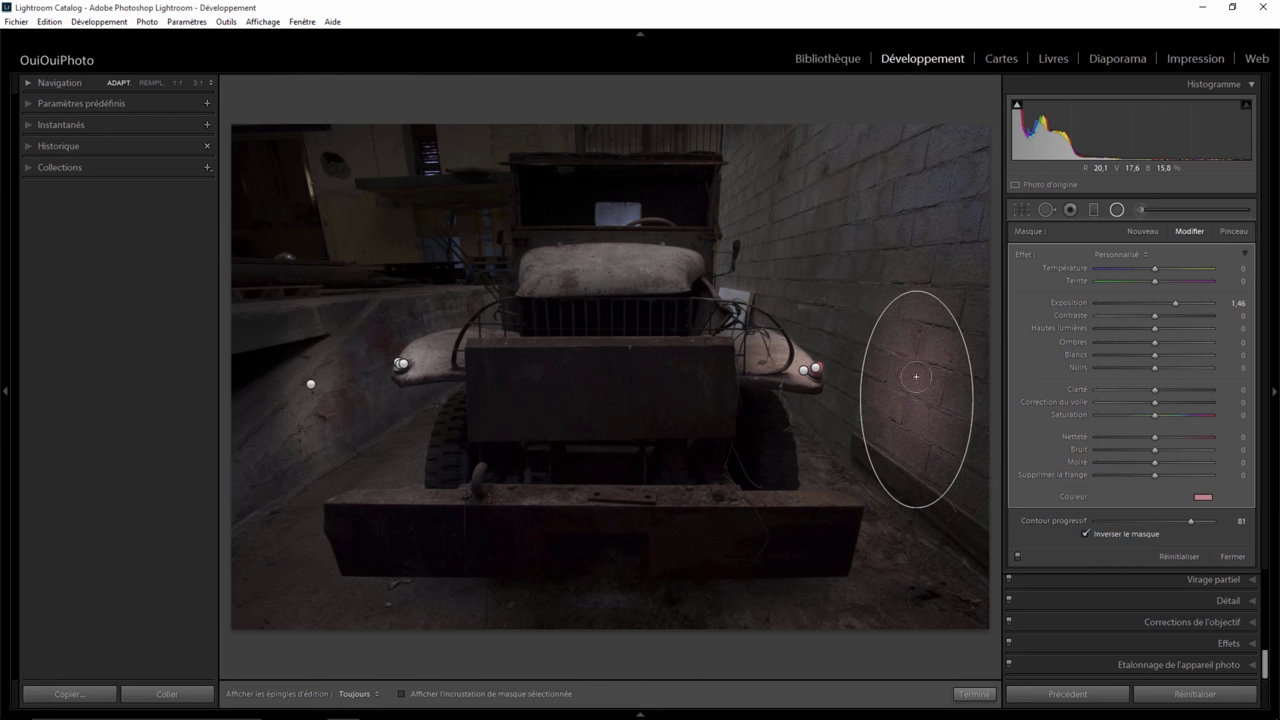
left_click_drag(915, 399, 913, 373)
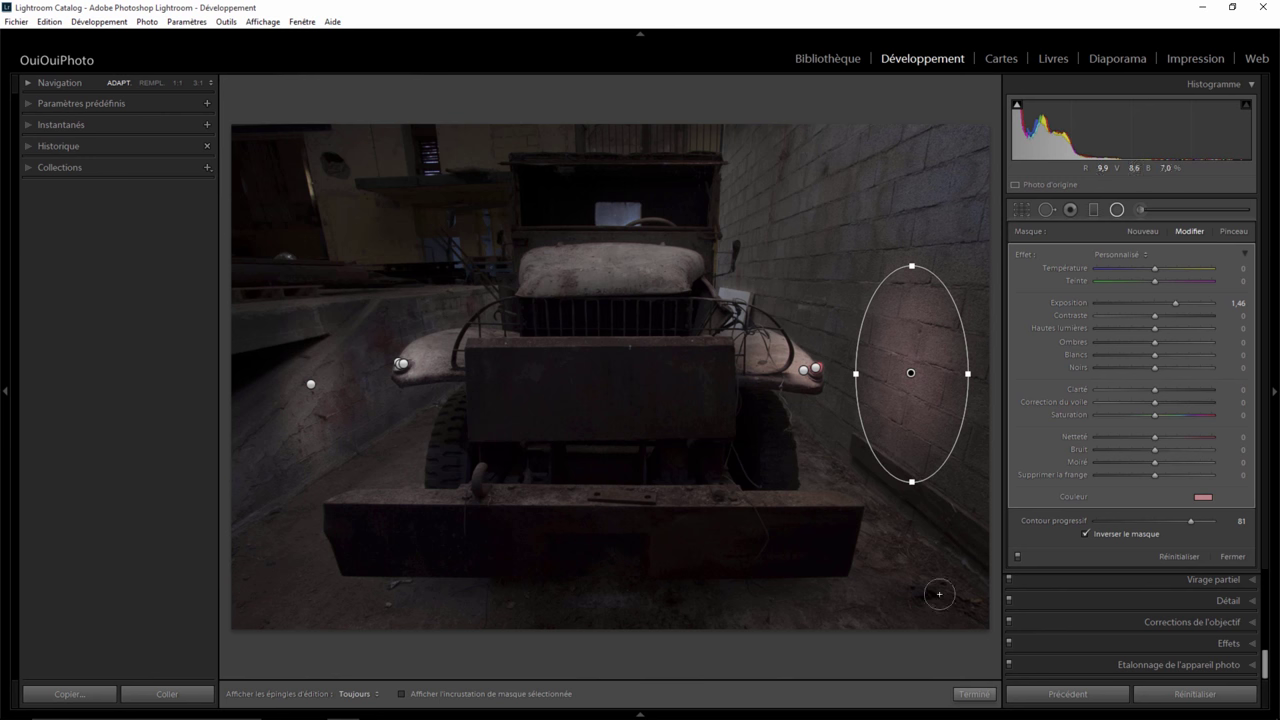
left_click(973, 693)
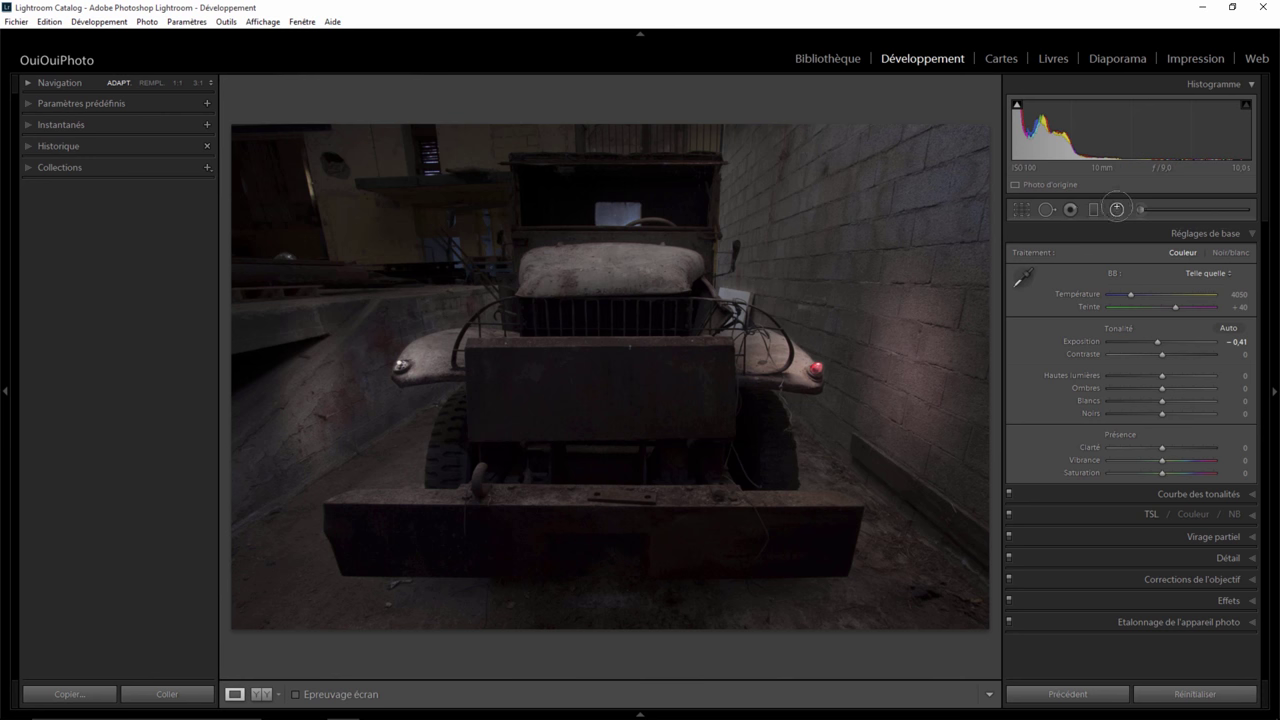
left_click(1117, 209)
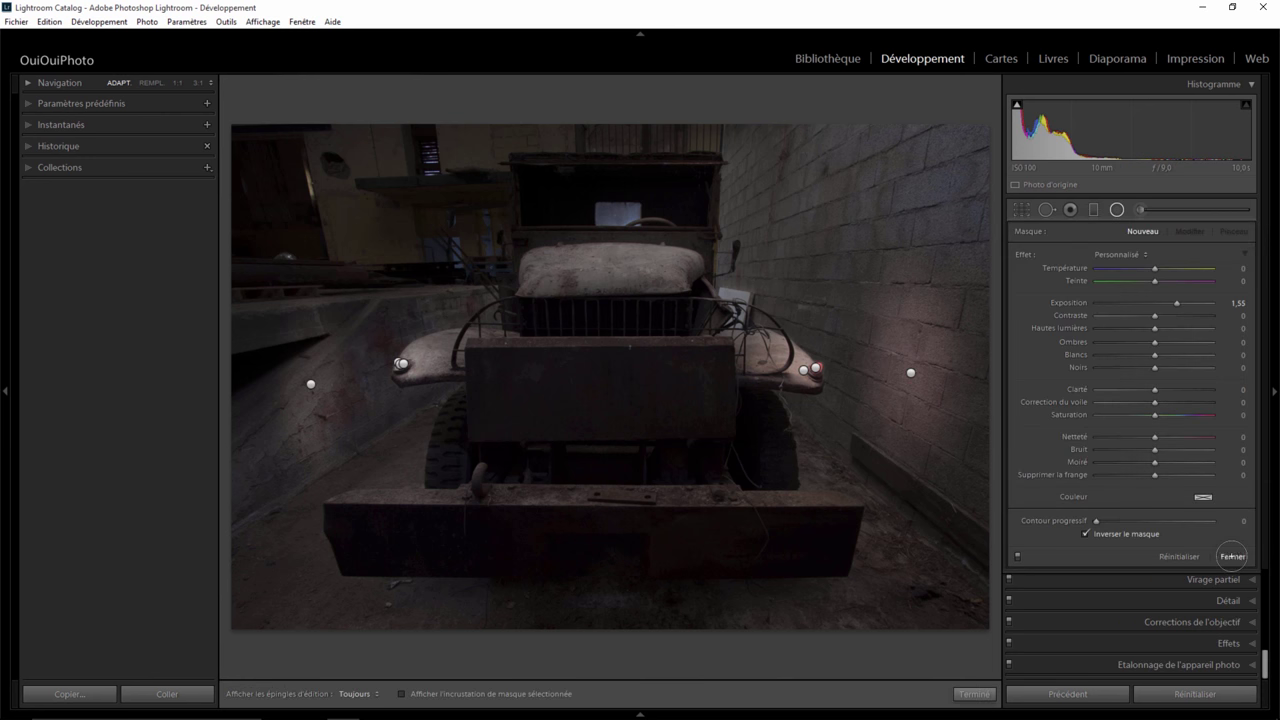
- Close the radial filter panel and raise the photo's Clarté to +49
left_click(1233, 556)
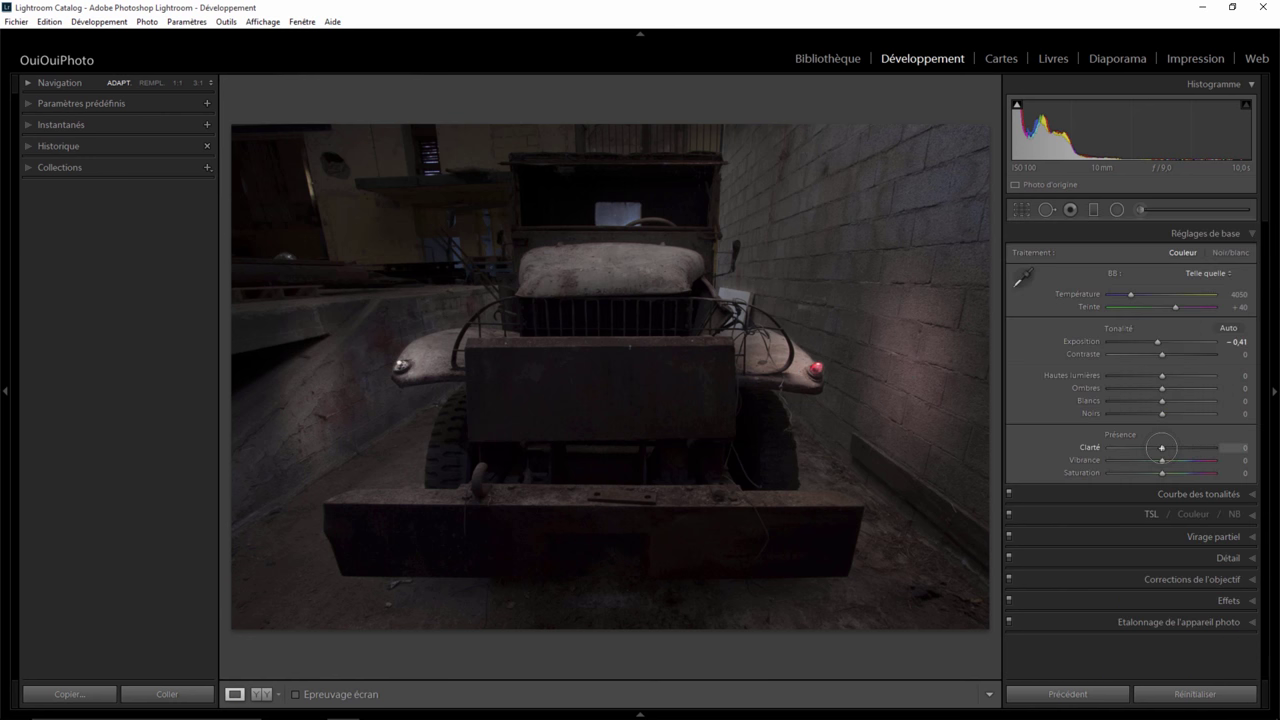
left_click_drag(1182, 449, 1182, 446)
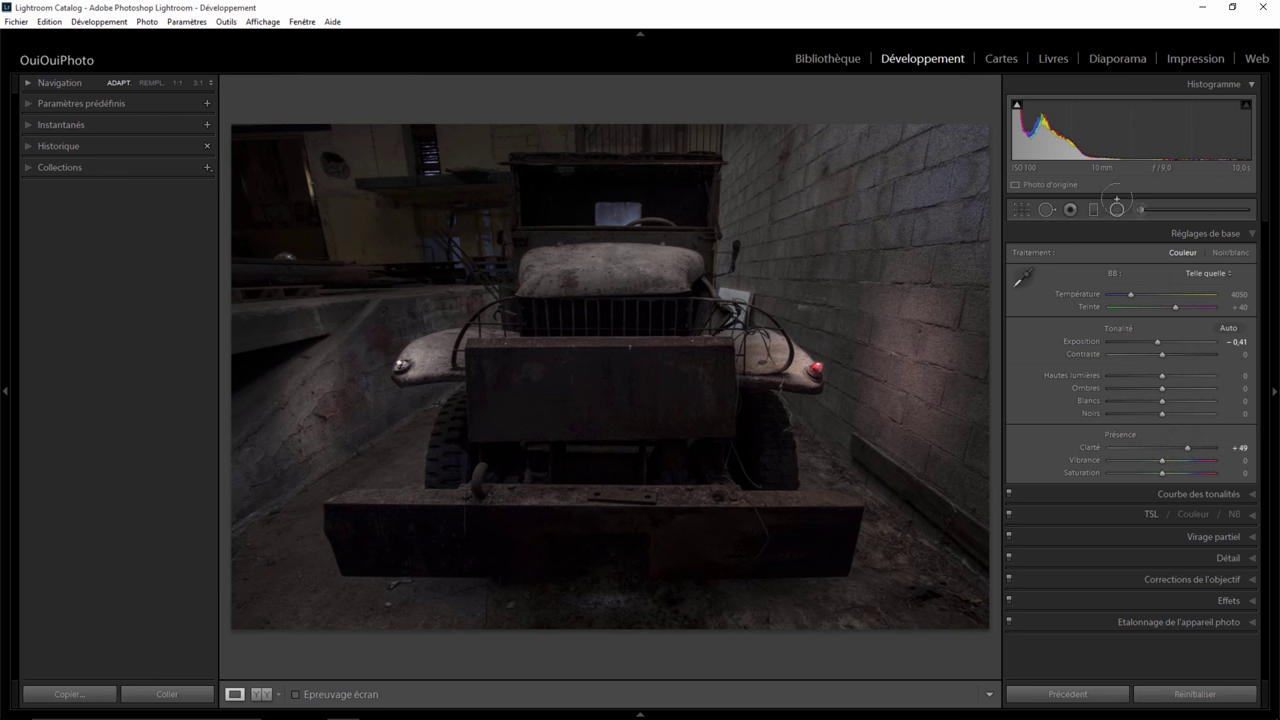
- Add a soft radial filter over the seat cushion at exposure +0,90 and close it
left_click(1116, 208)
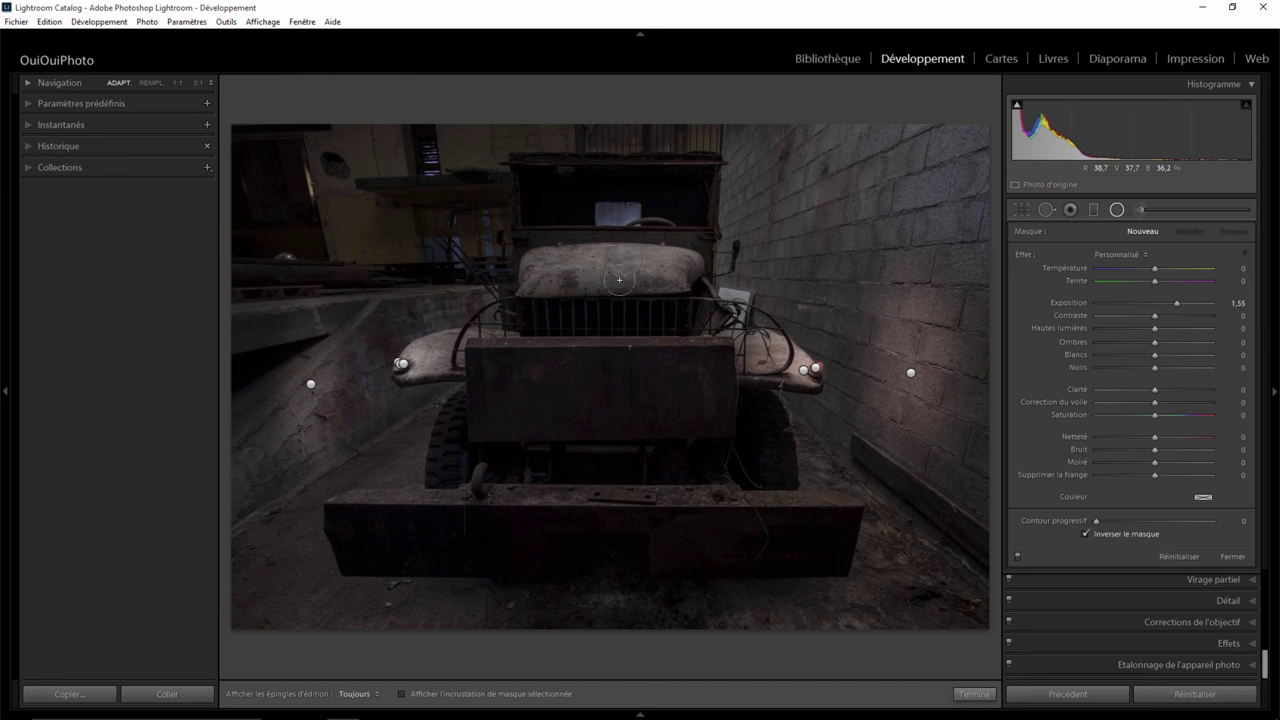
left_click_drag(619, 280, 665, 284)
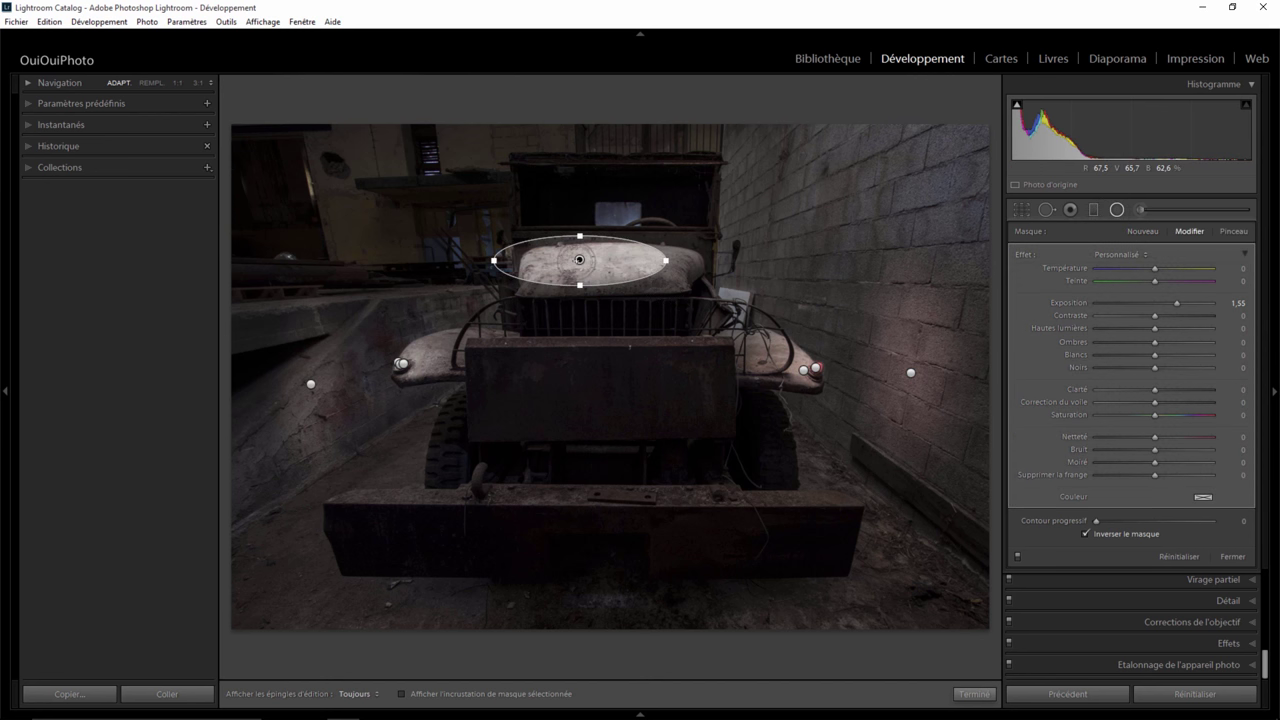
left_click_drag(579, 260, 610, 269)
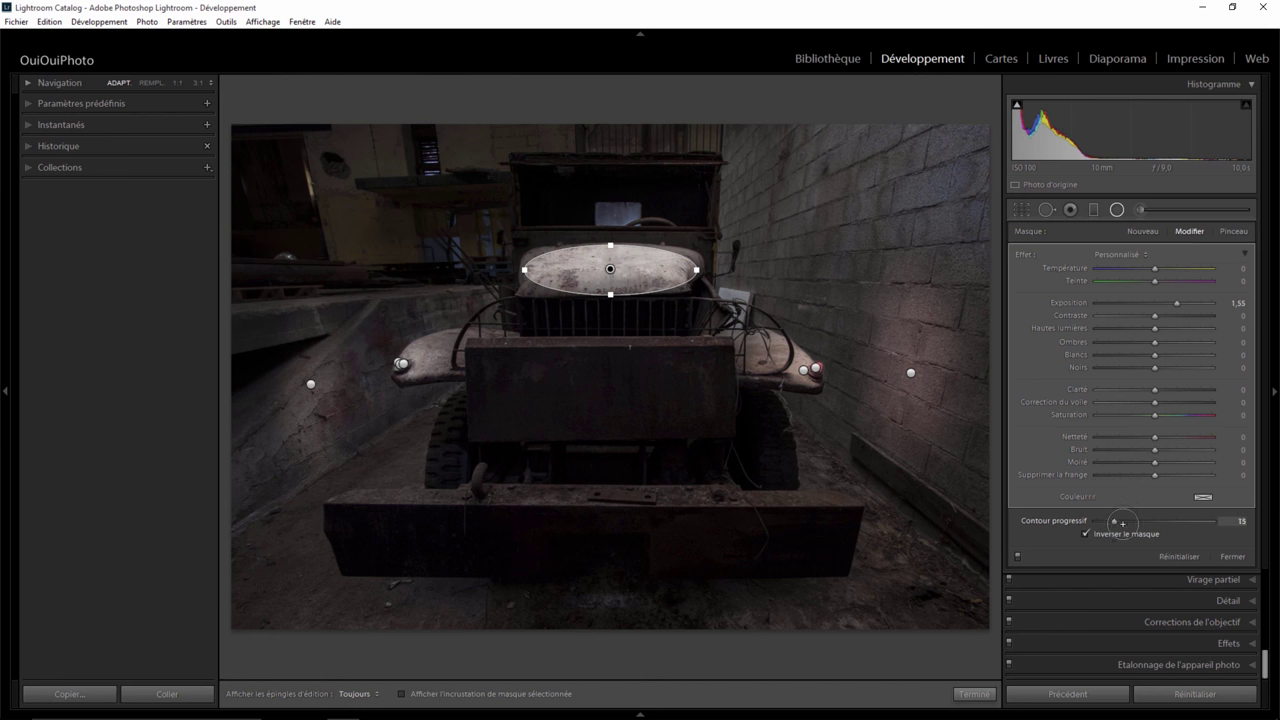
left_click_drag(1122, 522, 1138, 521)
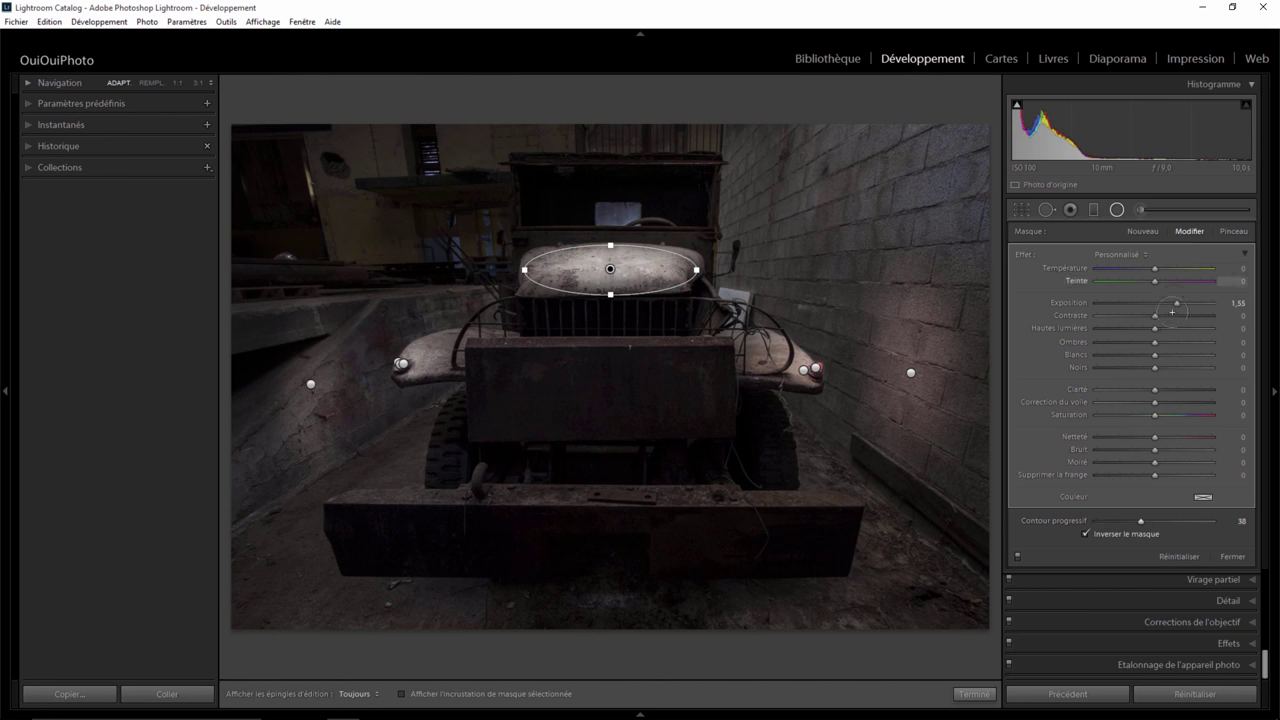
left_click_drag(1176, 303, 1167, 303)
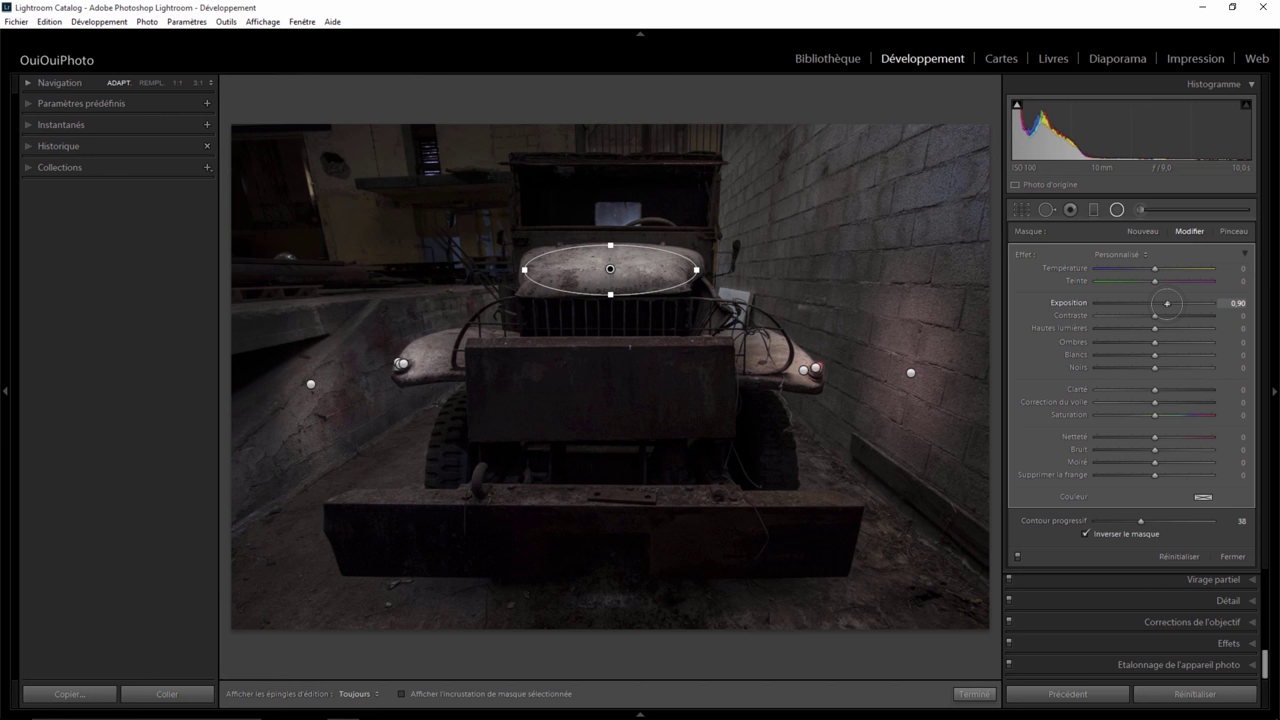
left_click(1117, 209)
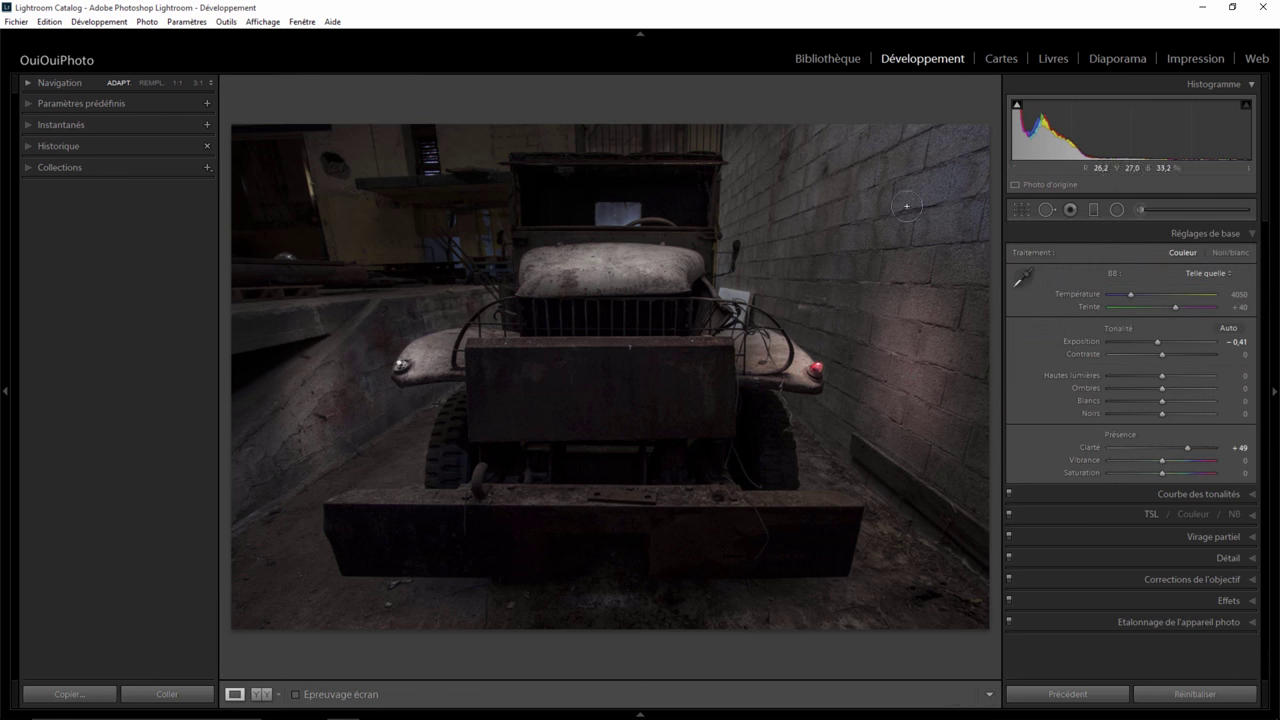
- Add a tall radial filter over the truck's front with feather 57 and exposure 0.58
left_click(1117, 209)
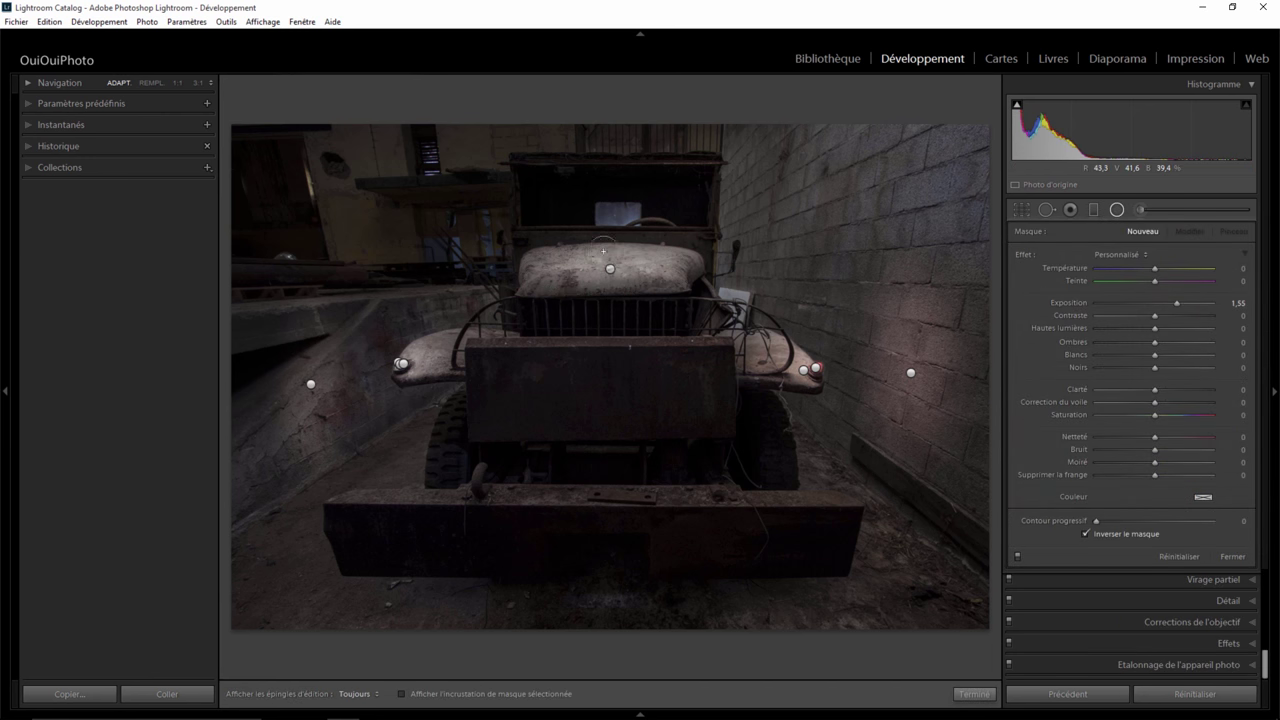
left_click_drag(610, 268, 718, 432)
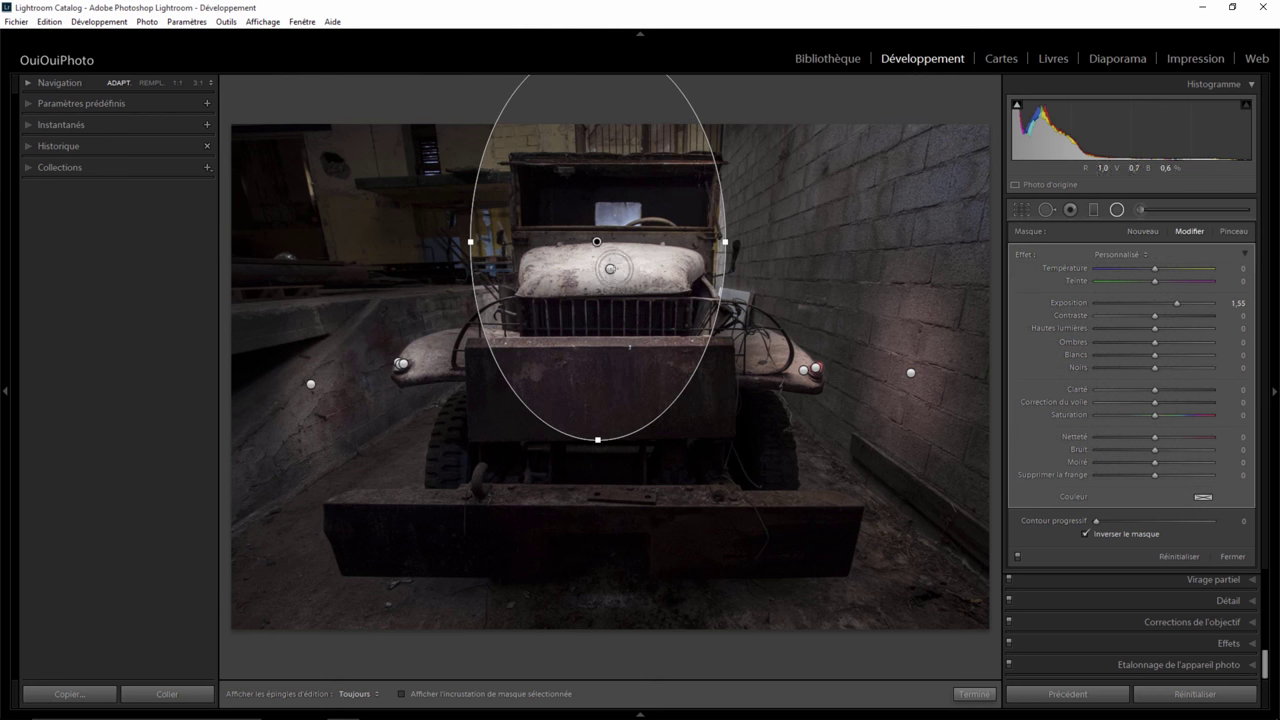
left_click_drag(616, 300, 619, 329)
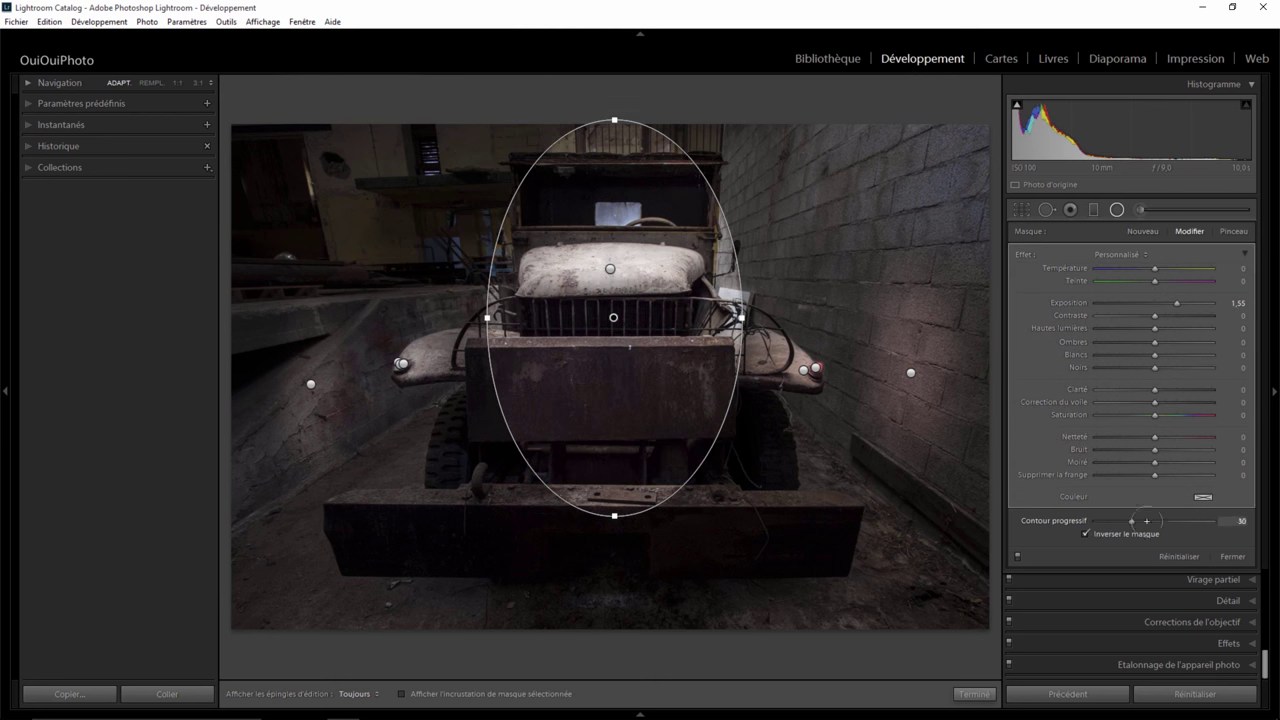
left_click_drag(1096, 521, 1162, 521)
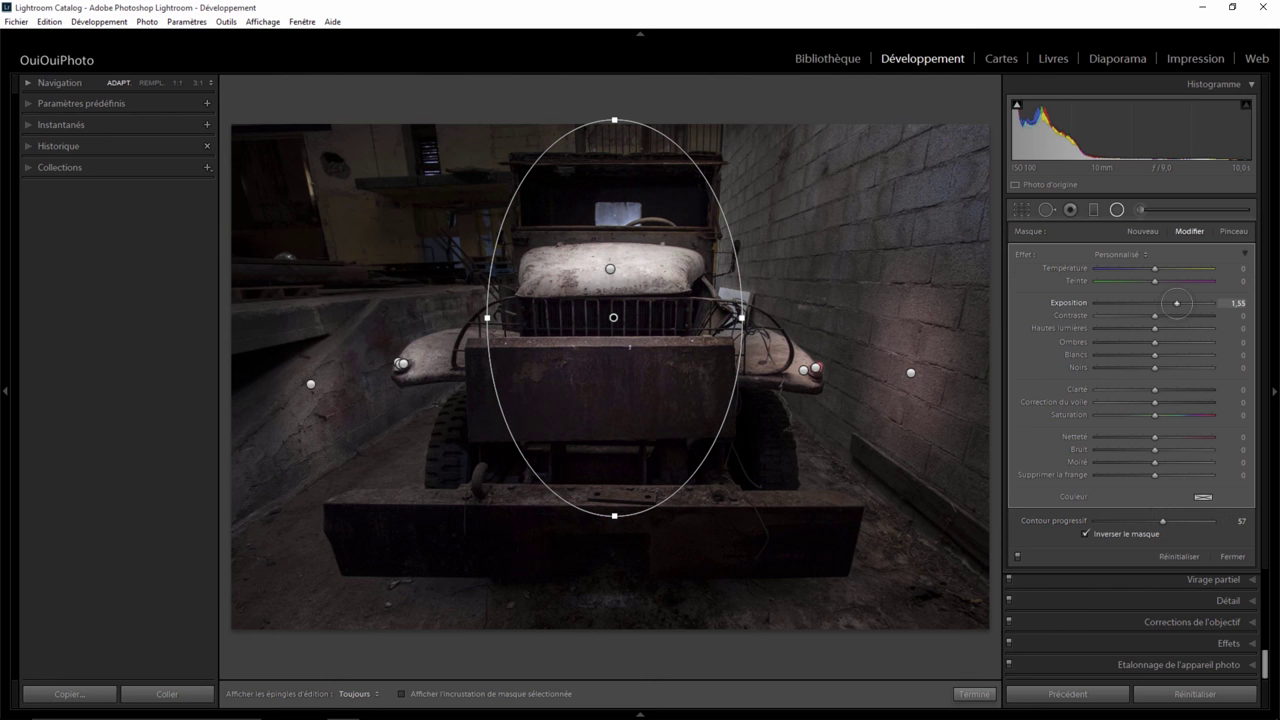
left_click_drag(1176, 302, 1164, 302)
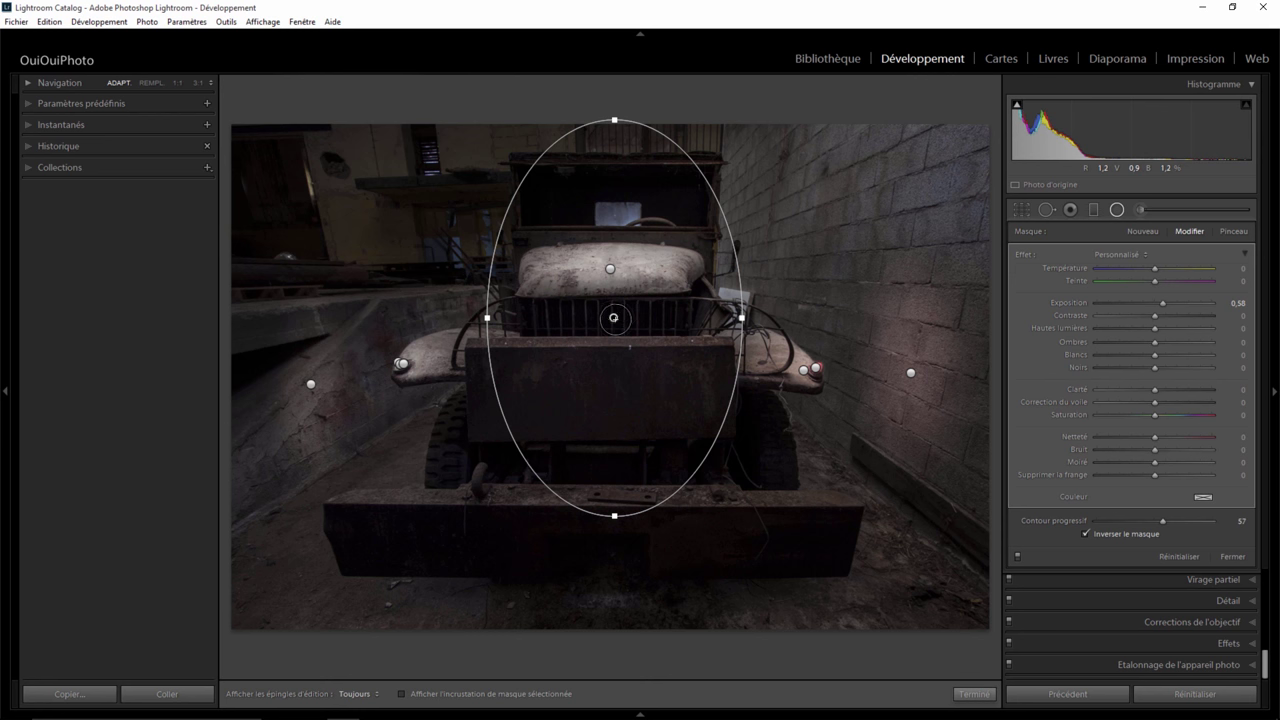
left_click_drag(614, 317, 609, 320)
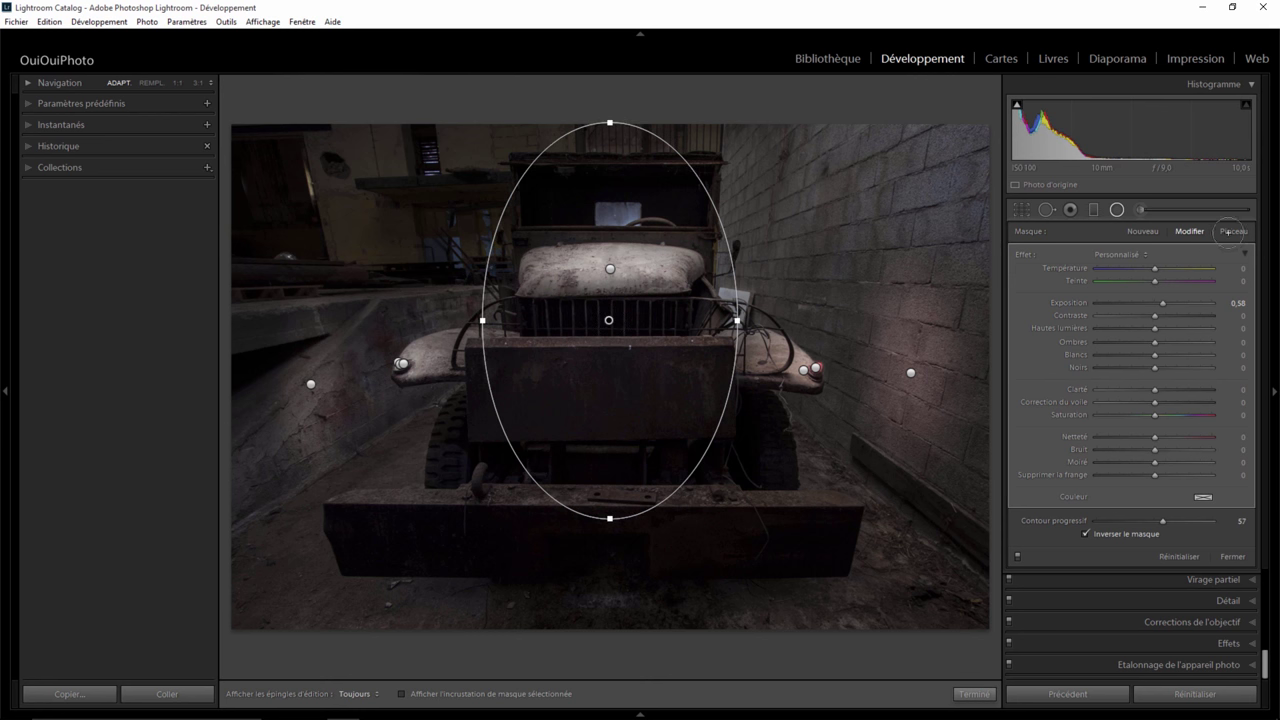
- Paint a +1,55 exposure brush adjustment over the front plate and along the bumper
left_click(1139, 209)
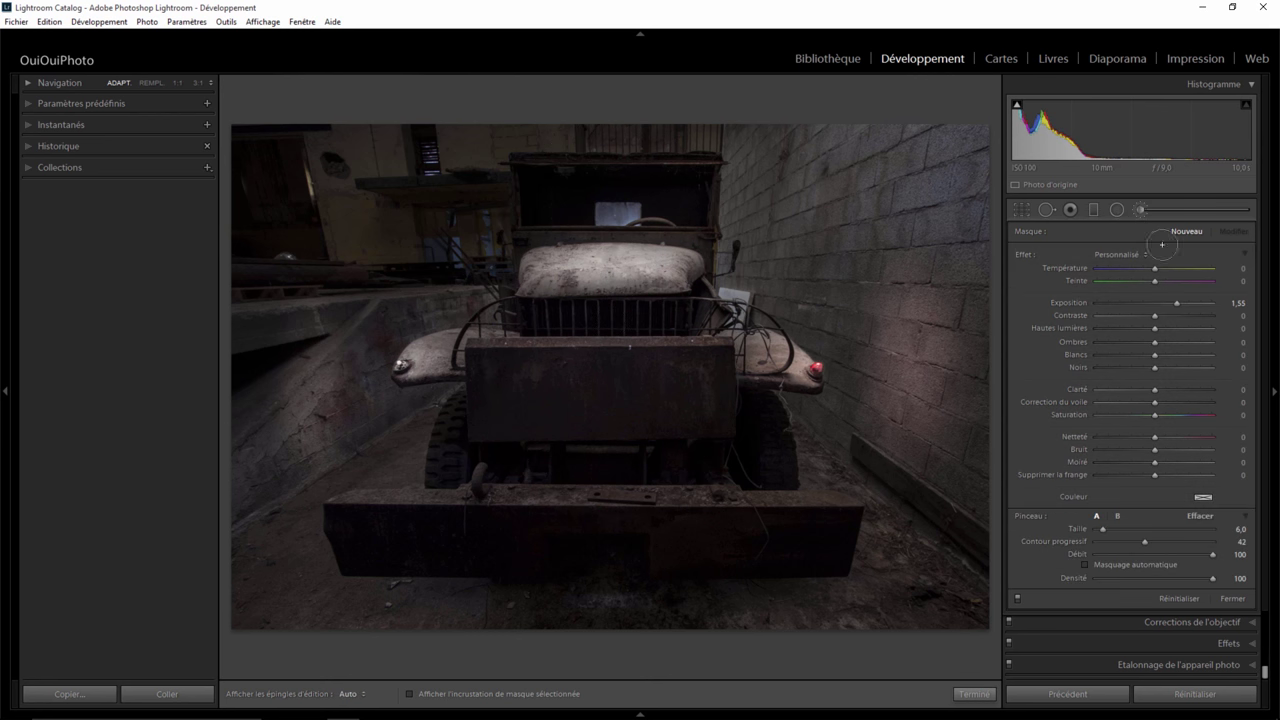
scroll(617, 395, "up", 2)
mouse_move(561, 380)
left_mouse_down()
mouse_move(666, 380)
mouse_move(651, 371)
mouse_move(623, 394)
mouse_move(692, 376)
mouse_move(714, 417)
mouse_move(716, 360)
mouse_move(638, 355)
mouse_move(484, 360)
mouse_move(482, 408)
mouse_move(563, 426)
mouse_move(517, 397)
mouse_move(581, 383)
left_mouse_up()
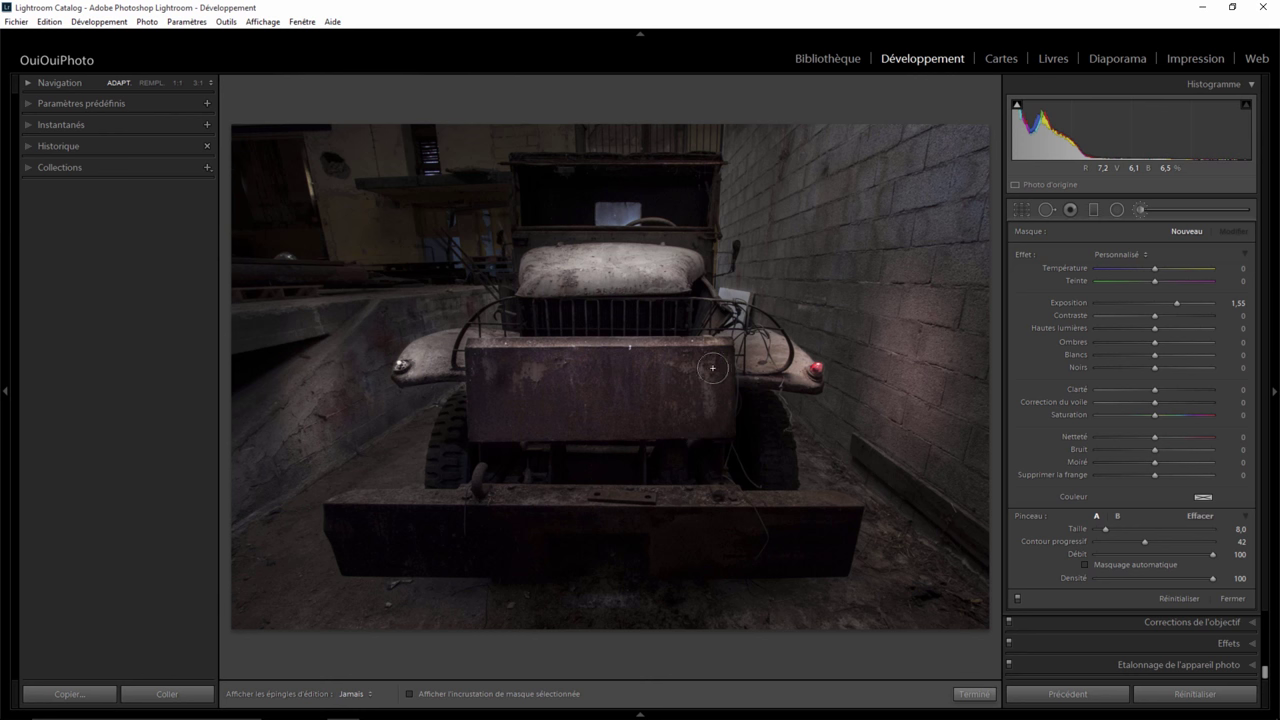
key("h")
mouse_move(498, 520)
left_mouse_down()
mouse_move(366, 514)
mouse_move(846, 514)
mouse_move(343, 514)
left_mouse_up()
key("h")
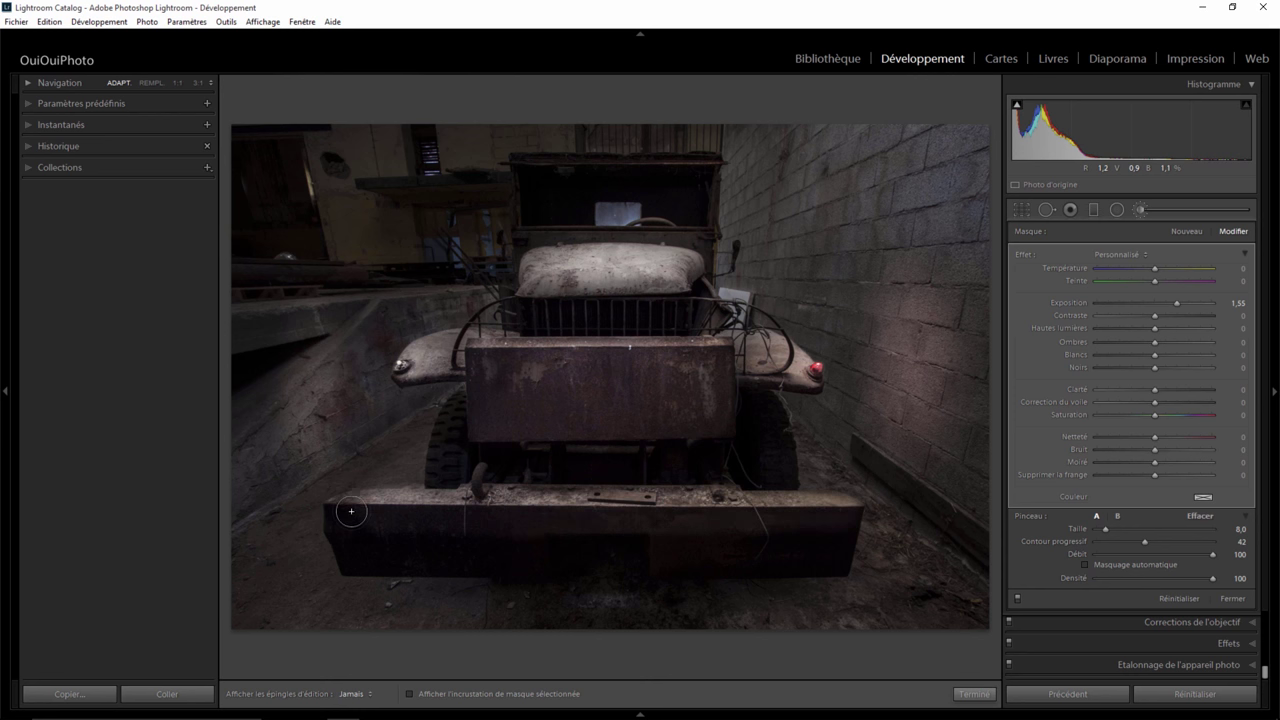
mouse_move(480, 550)
left_mouse_down()
mouse_move(774, 548)
mouse_move(831, 534)
mouse_move(829, 560)
mouse_move(478, 538)
mouse_move(340, 554)
mouse_move(348, 561)
mouse_move(338, 518)
mouse_move(508, 540)
mouse_move(858, 538)
mouse_move(818, 531)
left_mouse_up()
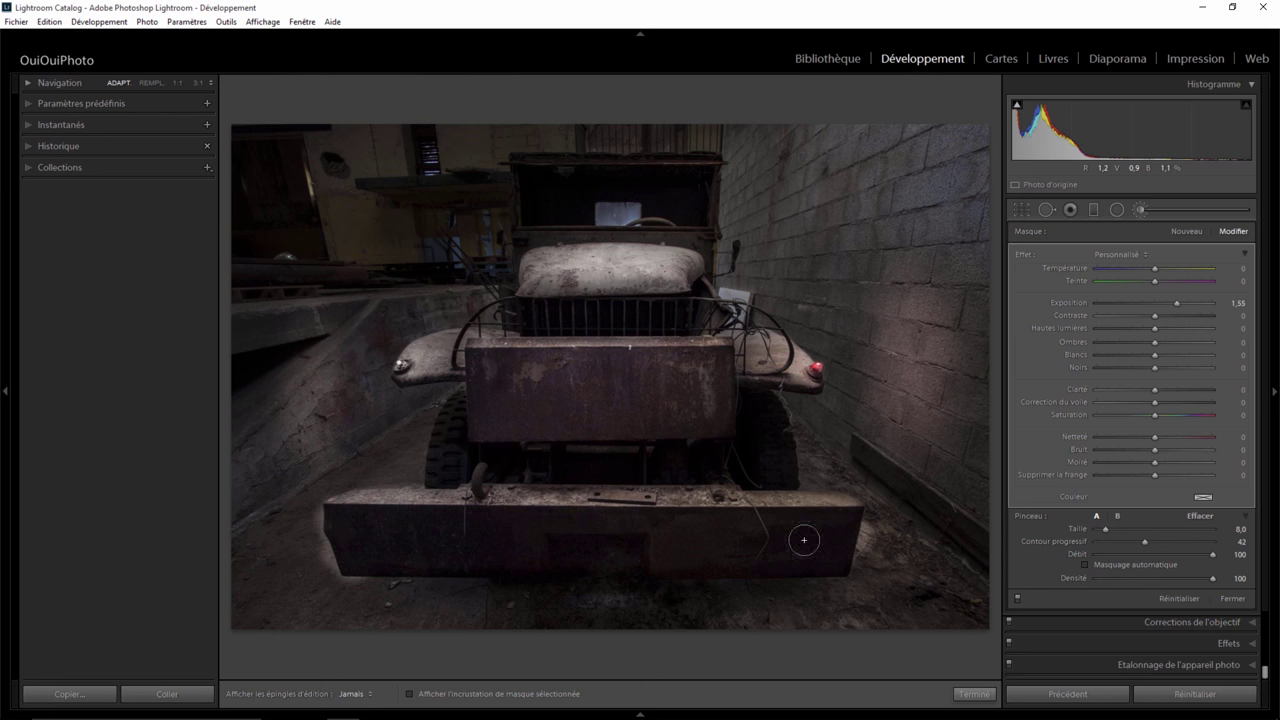
- Erase the brightening at both bumper ends and finish the brush adjustment
key("h")
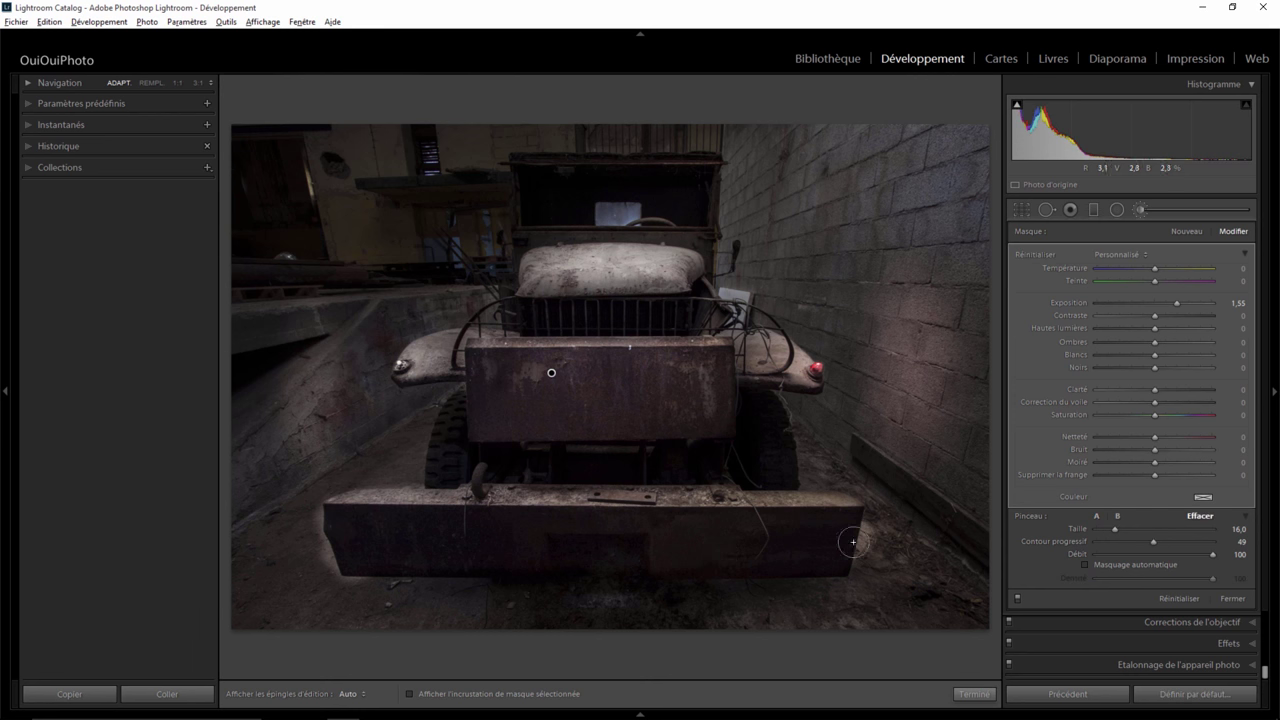
key("alt")
left_click_drag(874, 529, 860, 600)
key("h")
mouse_move(313, 515)
left_mouse_down()
mouse_move(326, 560)
mouse_move(362, 583)
mouse_move(311, 486)
left_mouse_up()
key("h")
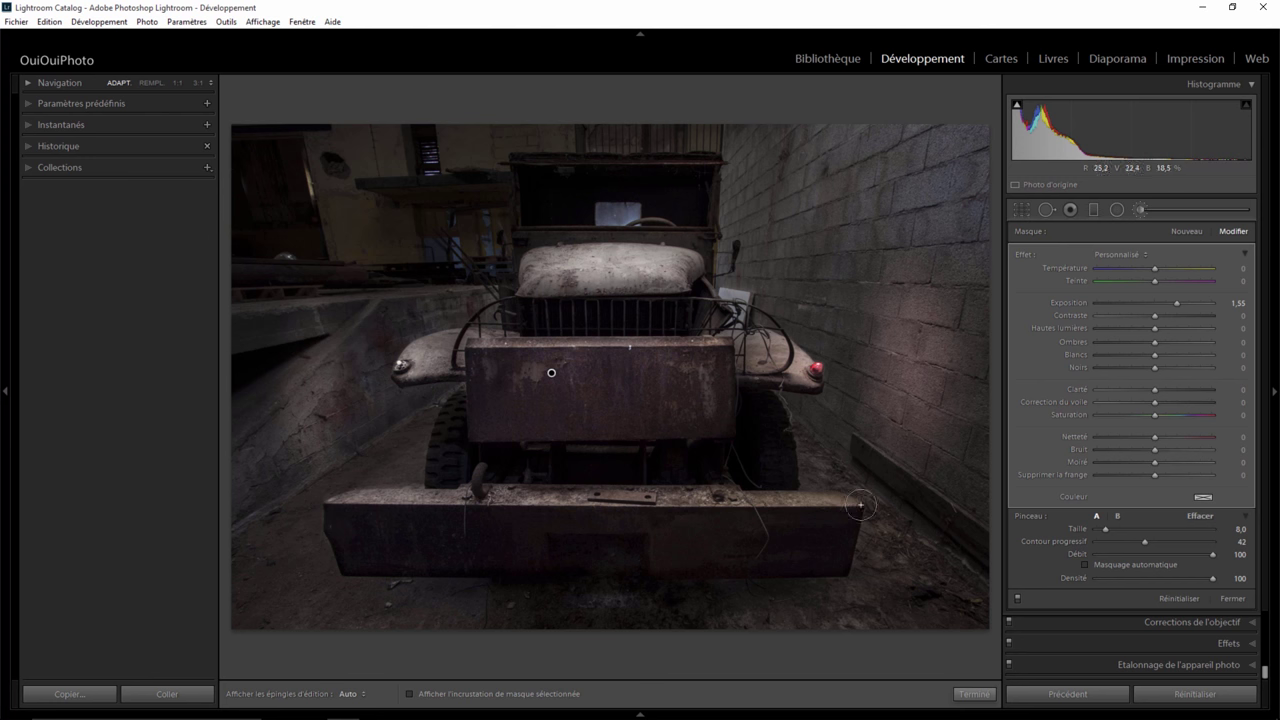
left_click(1236, 592)
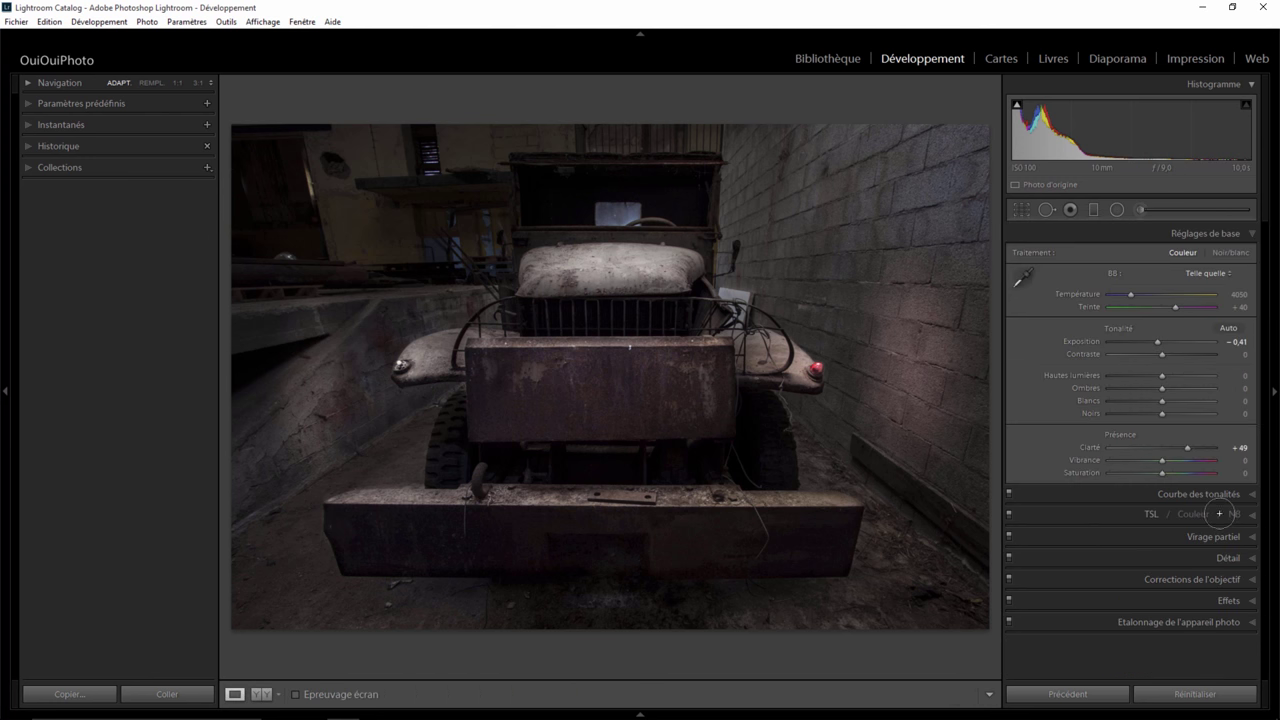
- Raise Clarté to about +78 and warm Température to 4357
left_click_drag(1190, 447, 1203, 448)
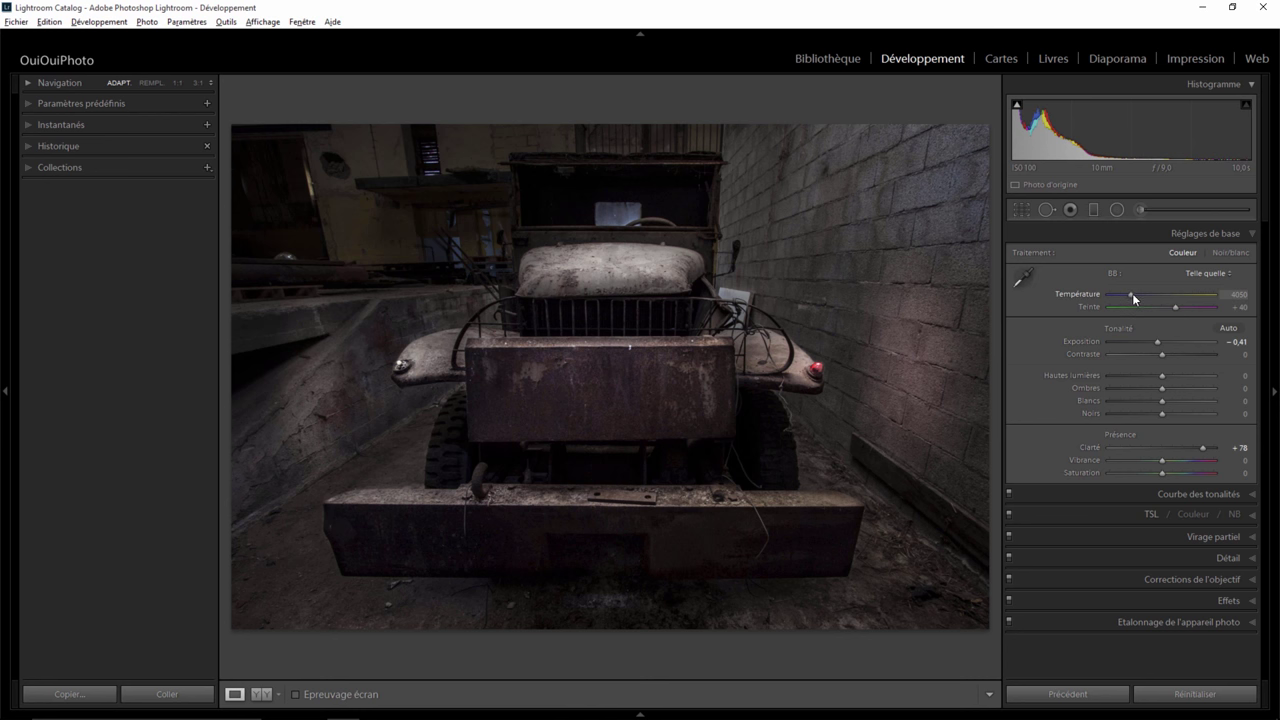
left_click_drag(1132, 293, 1136, 294)
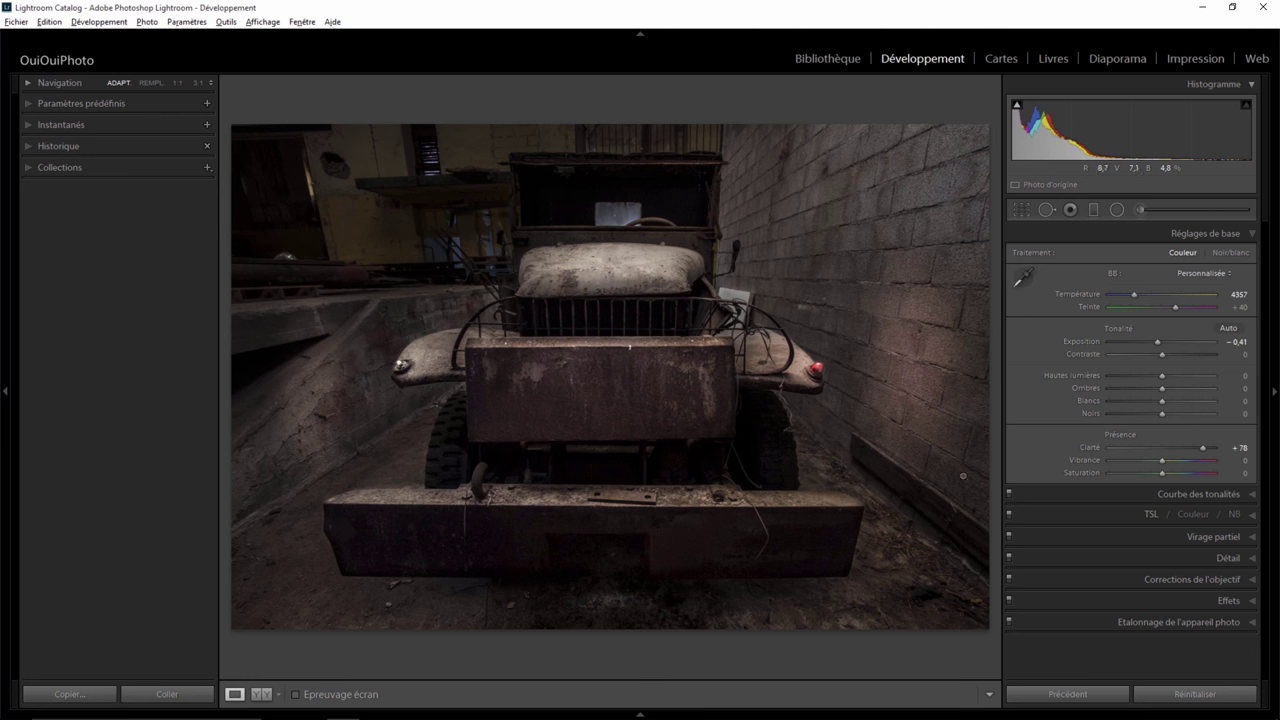
- Give the right-wall radial filter a more saturated red tint and feather 89
left_click(1117, 209)
left_click(911, 375)
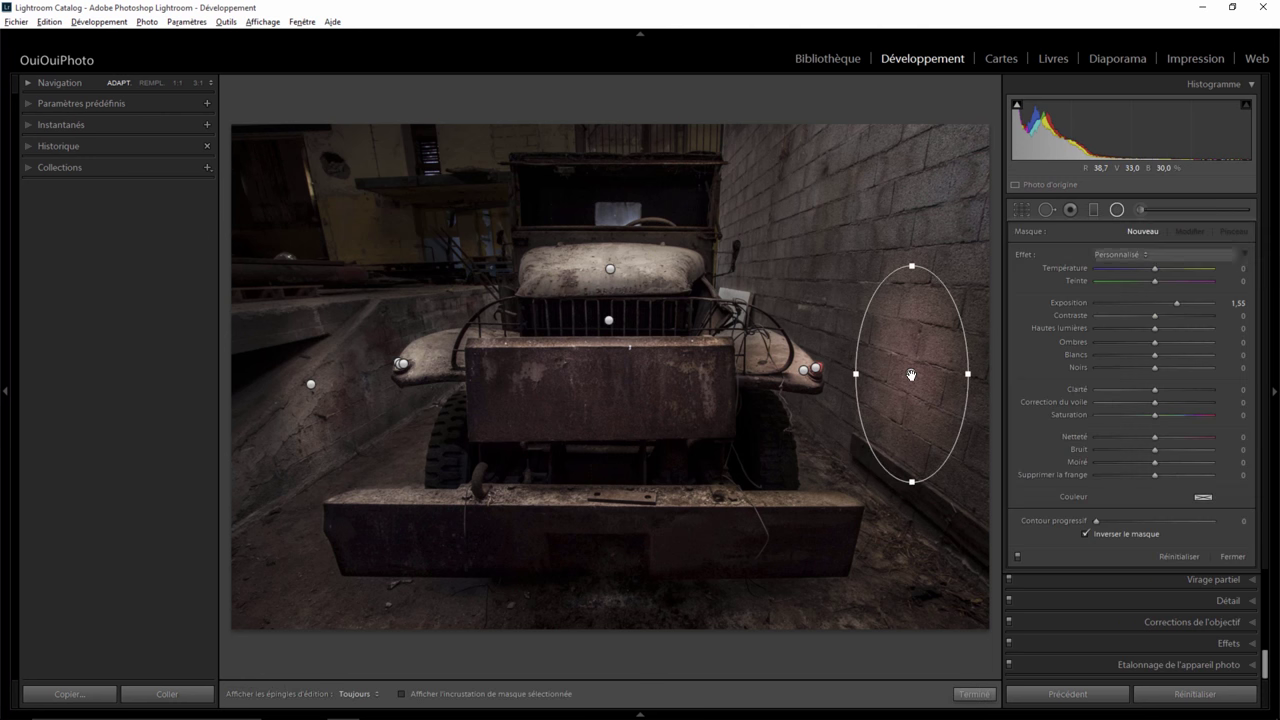
left_click(1203, 496)
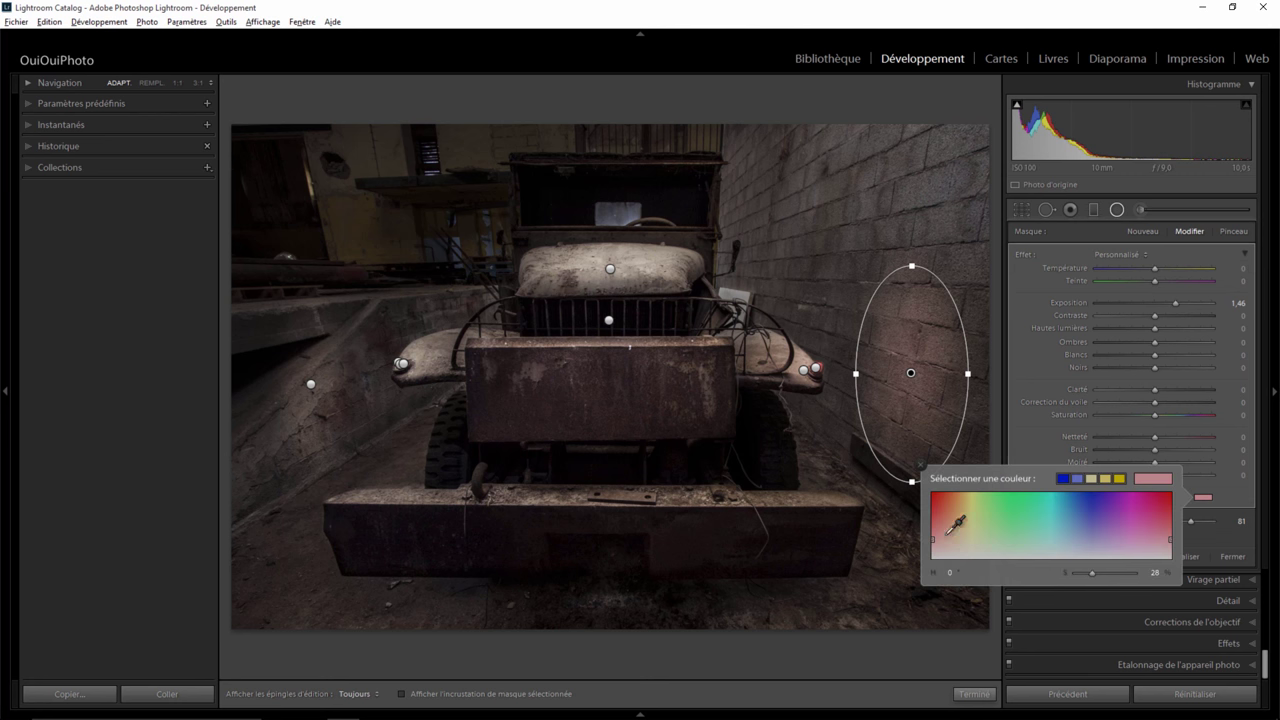
left_click_drag(955, 522, 930, 525)
left_click(920, 466)
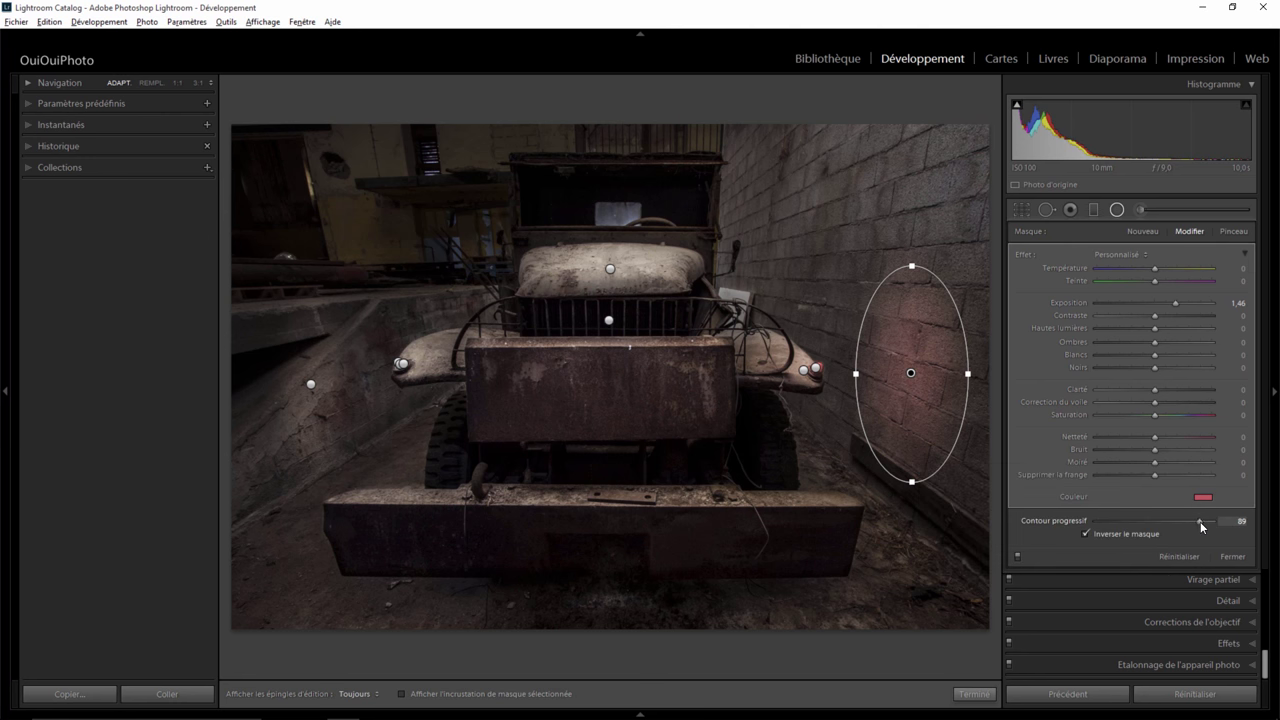
left_click(977, 688)
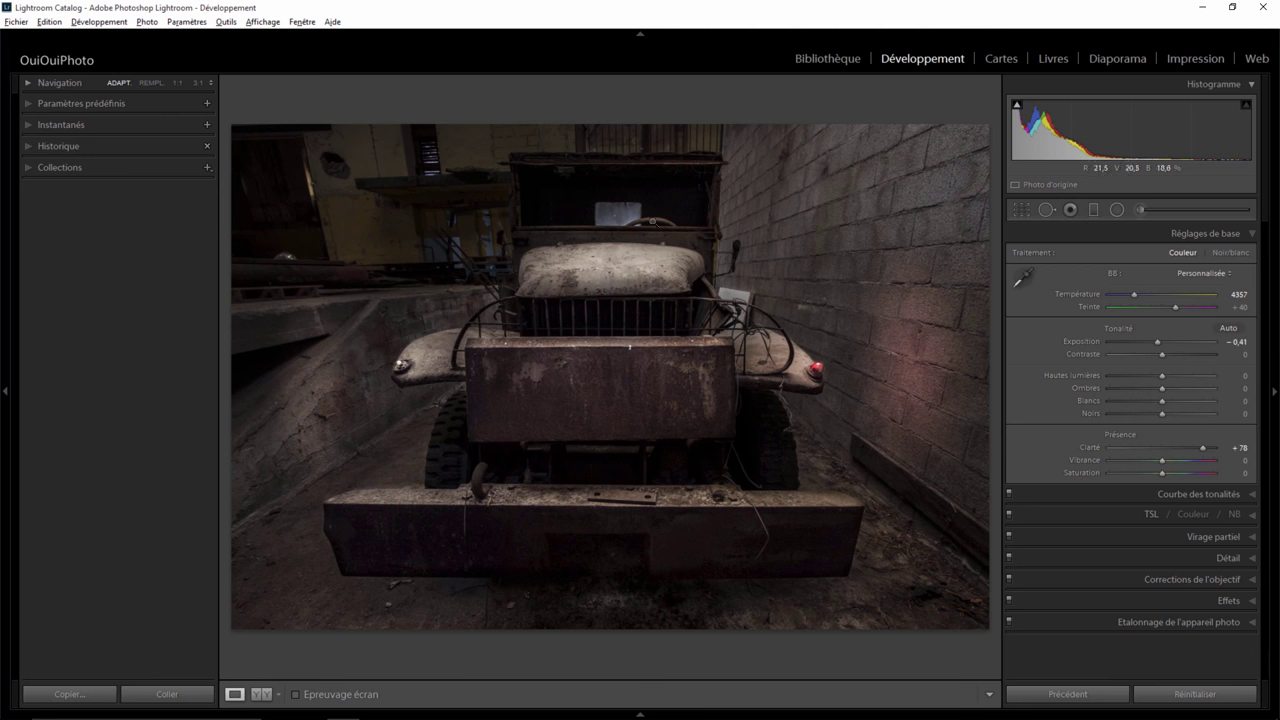
- Send the photo to Photoshop via Modifier dans > Modifier dans Adobe Photoshop CC 2015
right_click(606, 282)
mouse_move(653, 376)
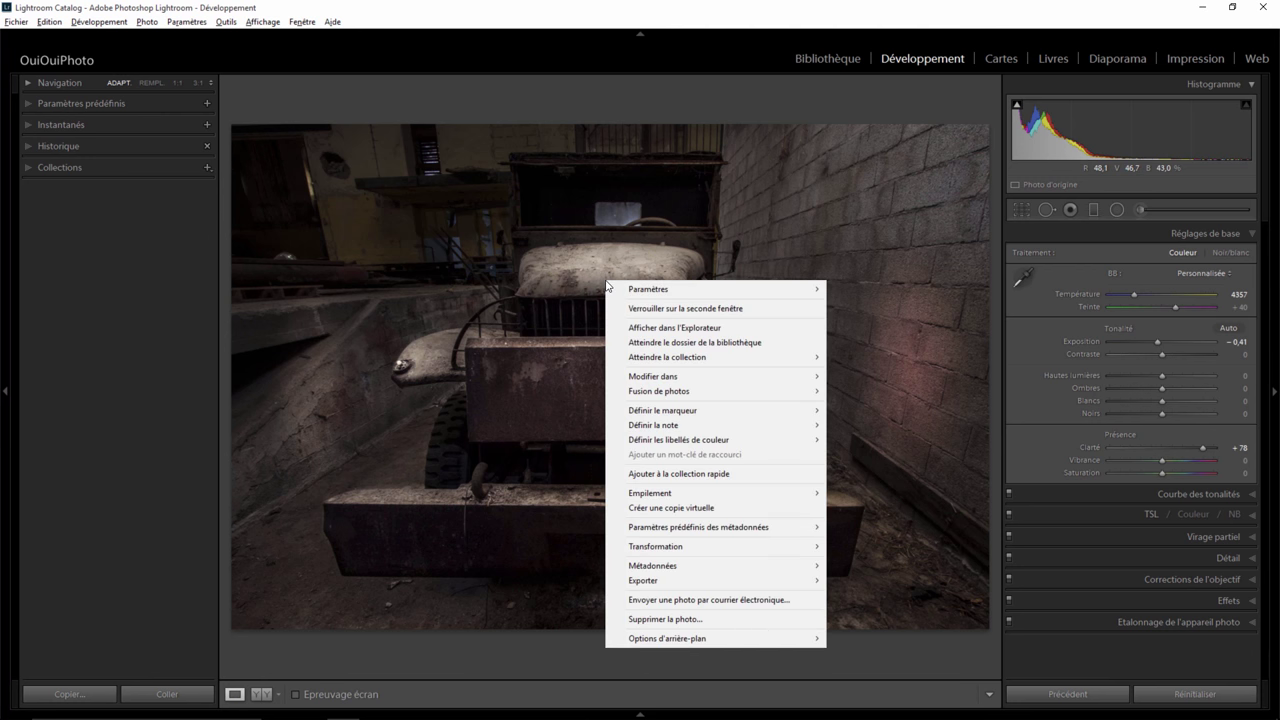
left_click(850, 376)
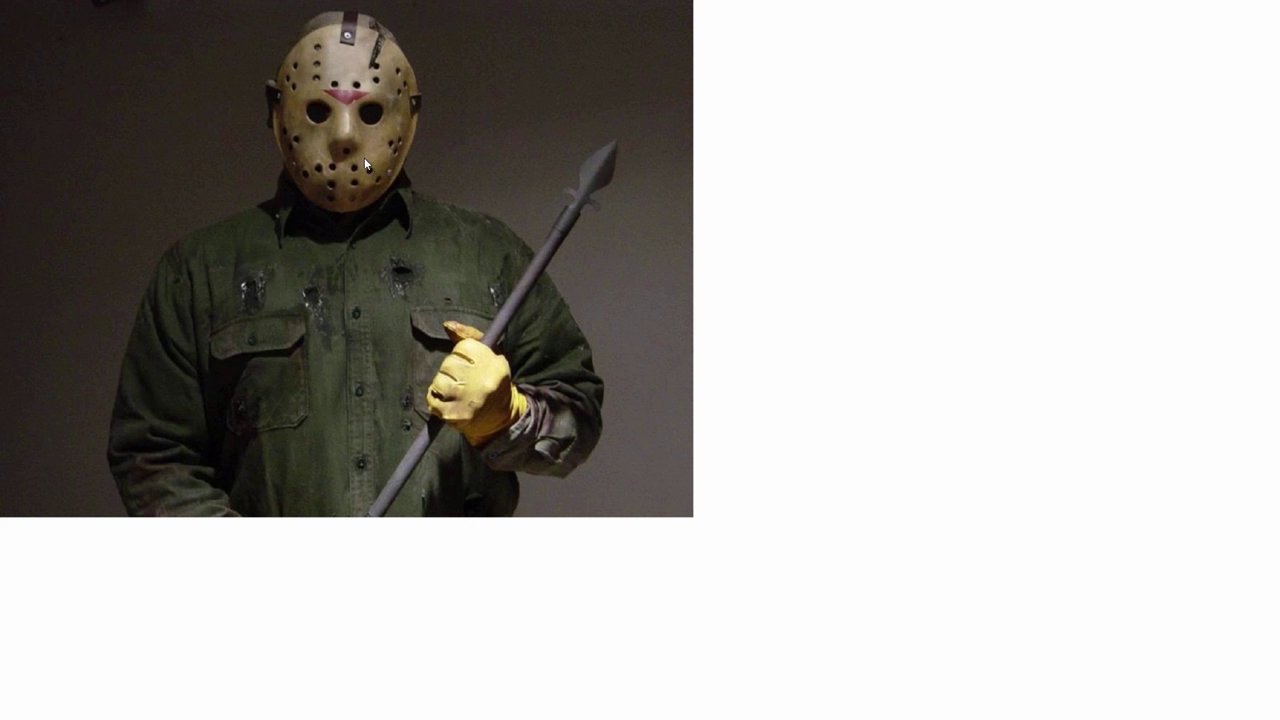
right_click(364, 158)
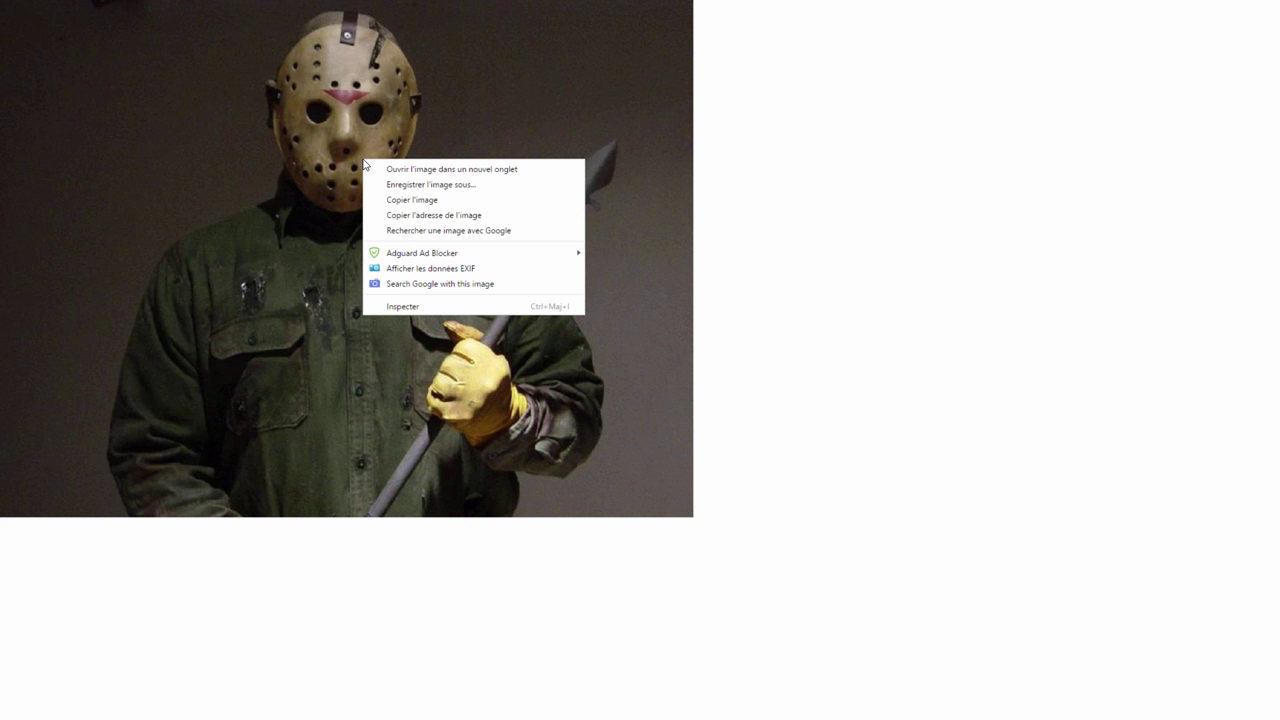
left_click(399, 201)
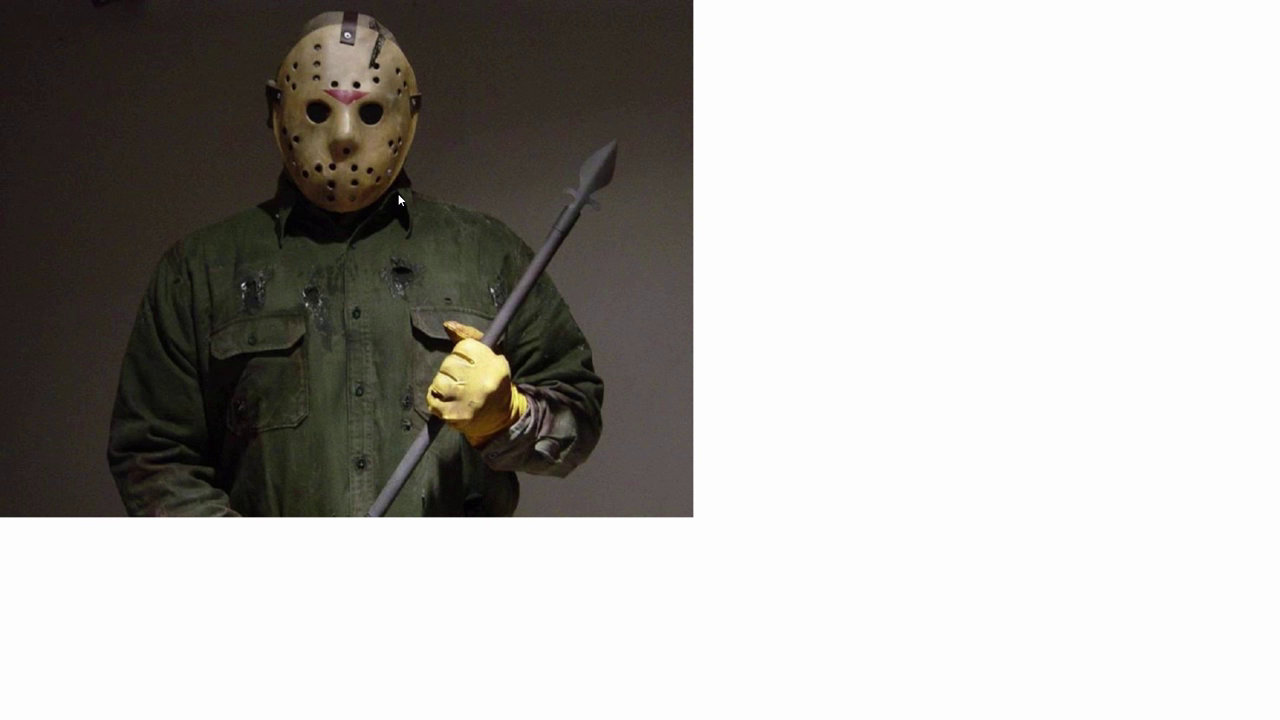
key("ctrl+v")
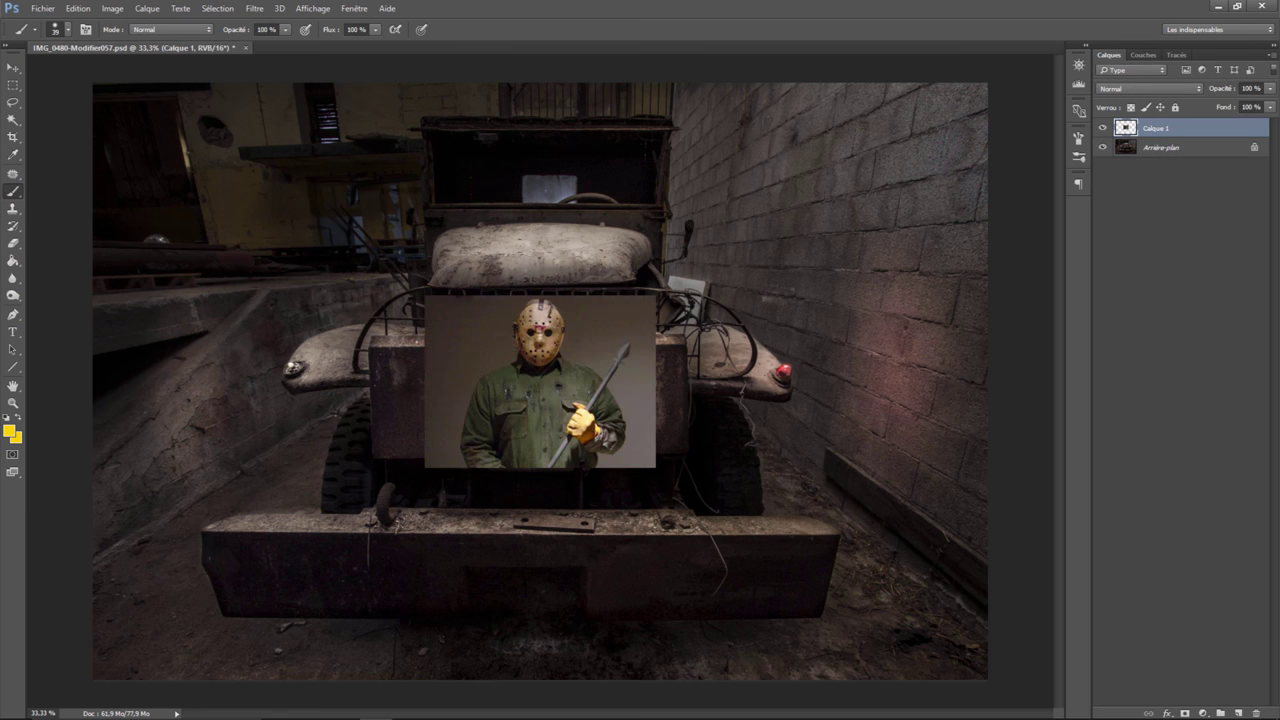
- Quick-select the masked figure and his spear on Calque 1, enlarging the brush with ]
left_click(16, 124)
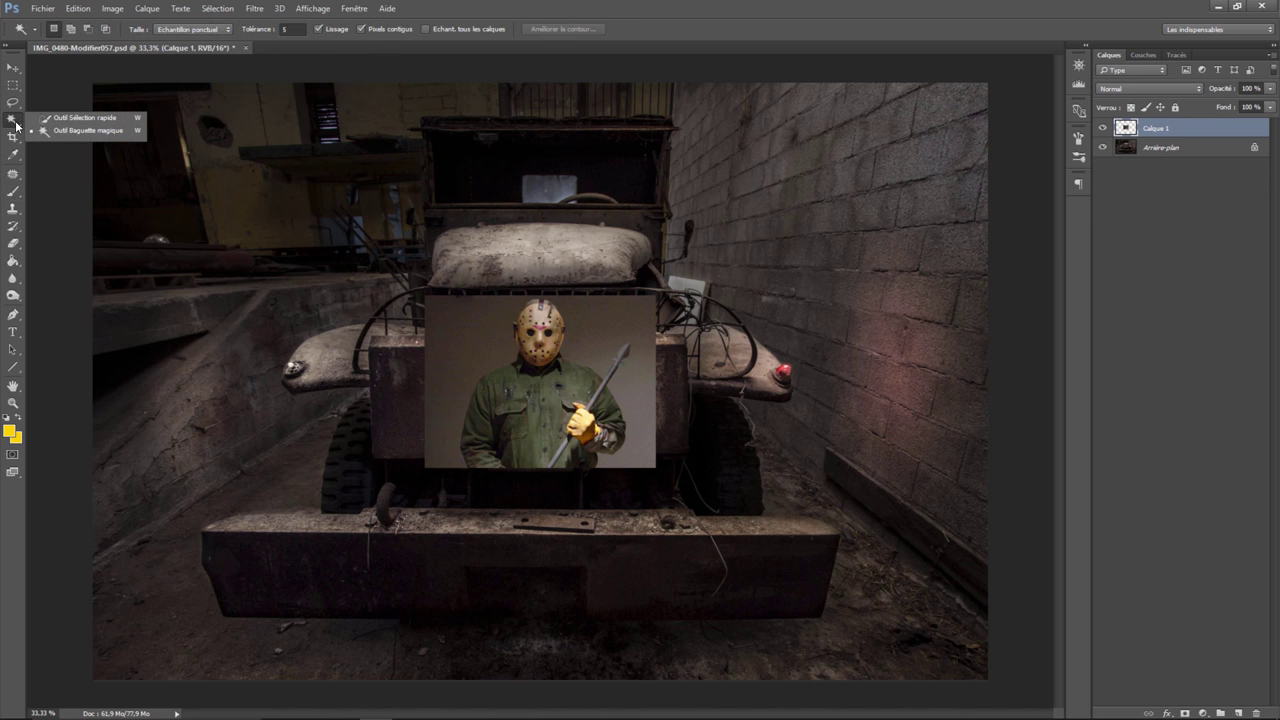
left_click(77, 120)
left_click(476, 345)
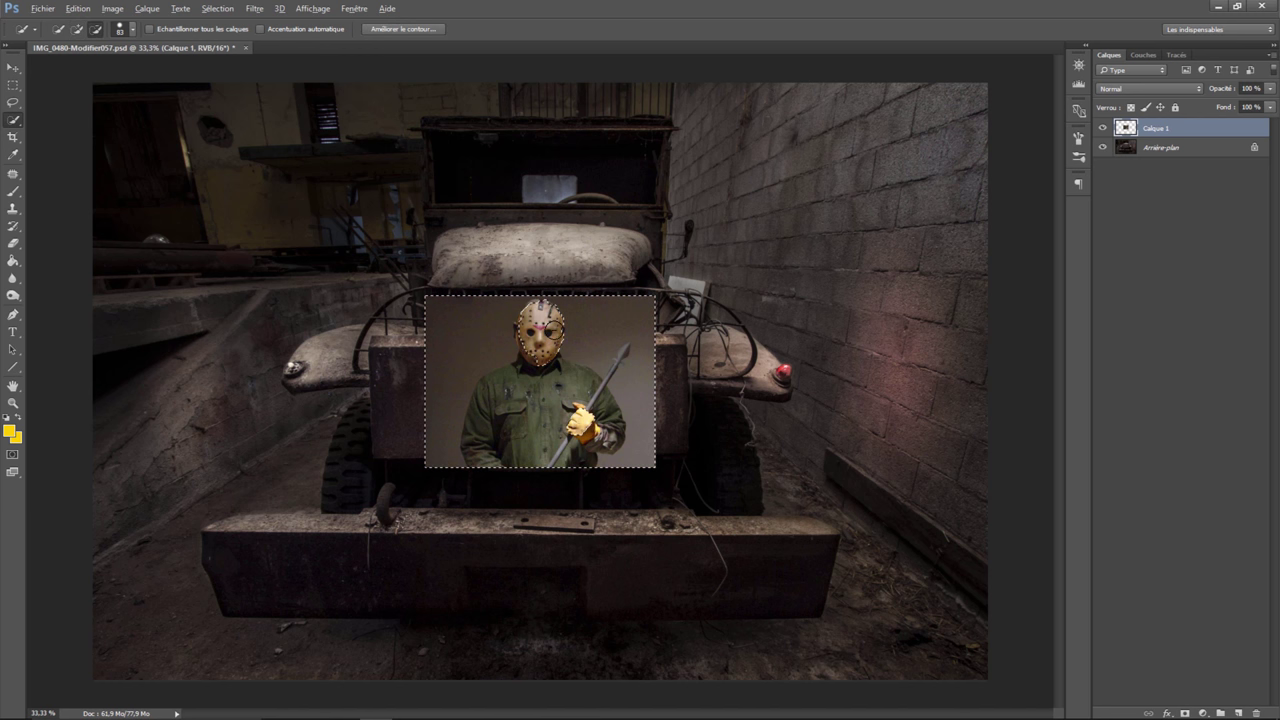
left_click_drag(551, 358, 535, 403)
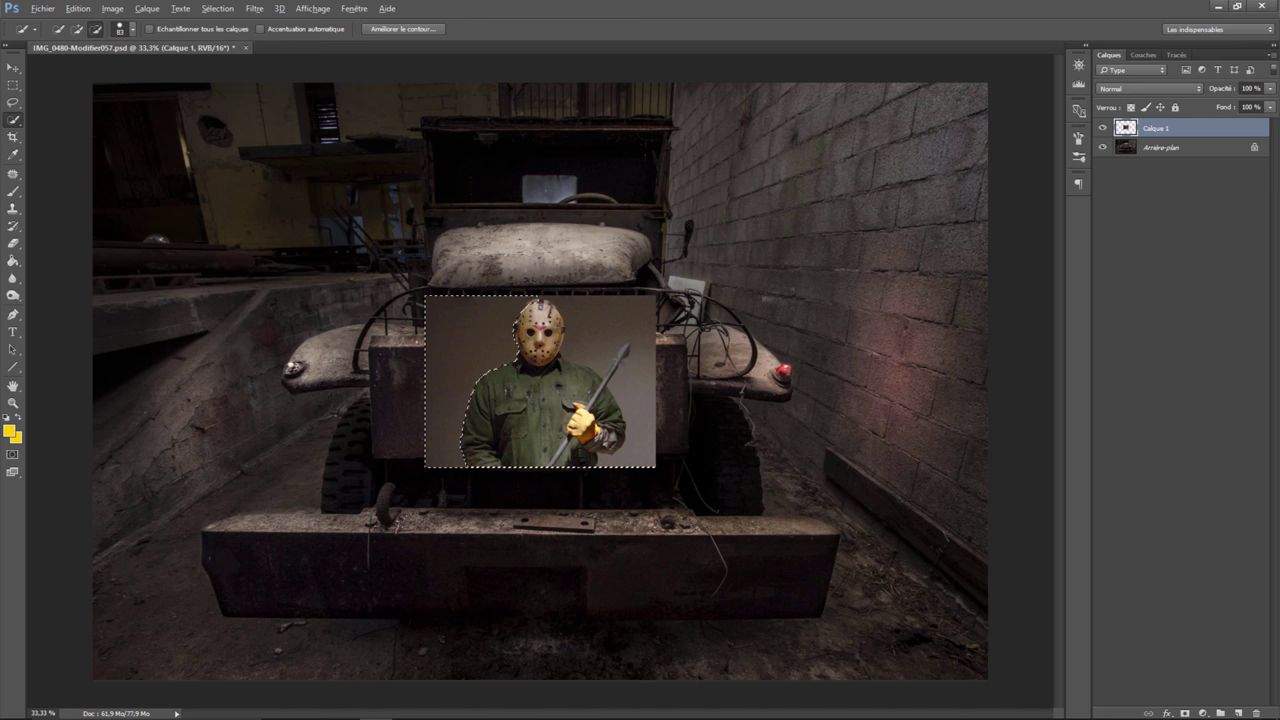
key("alt")
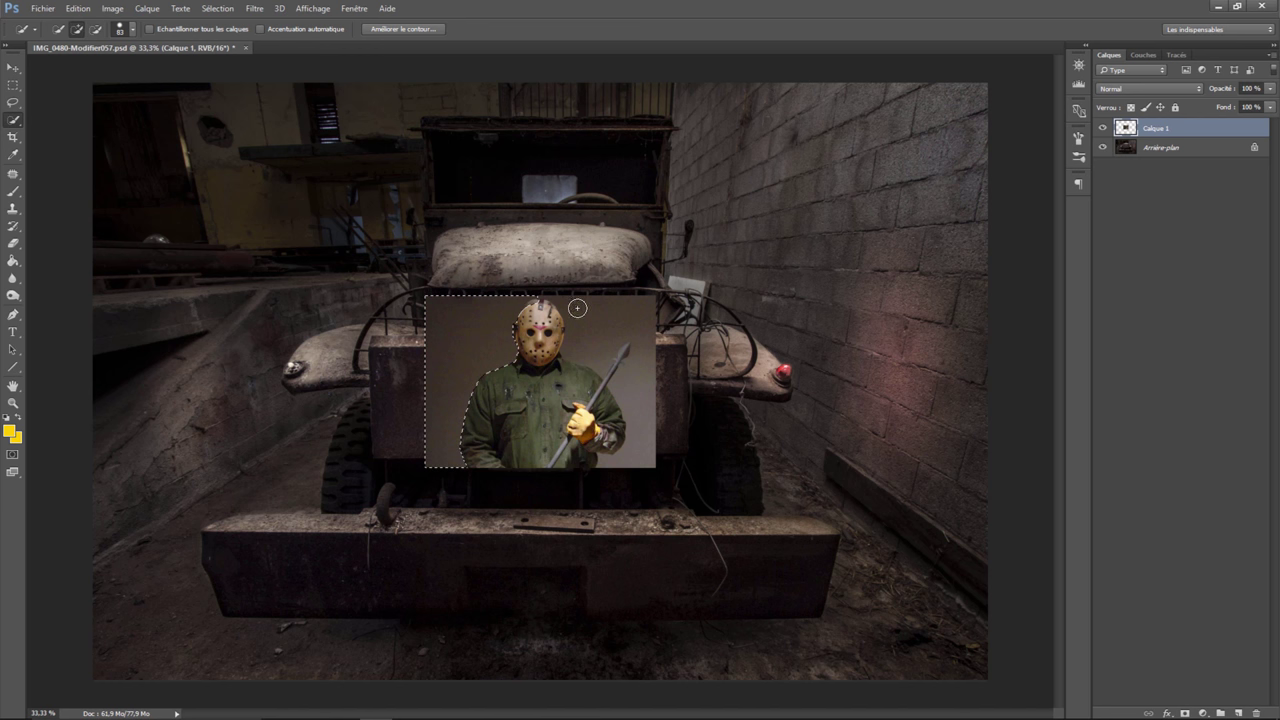
left_click_drag(577, 308, 620, 357)
key("ctrl+plus")
key("ctrl+plus")
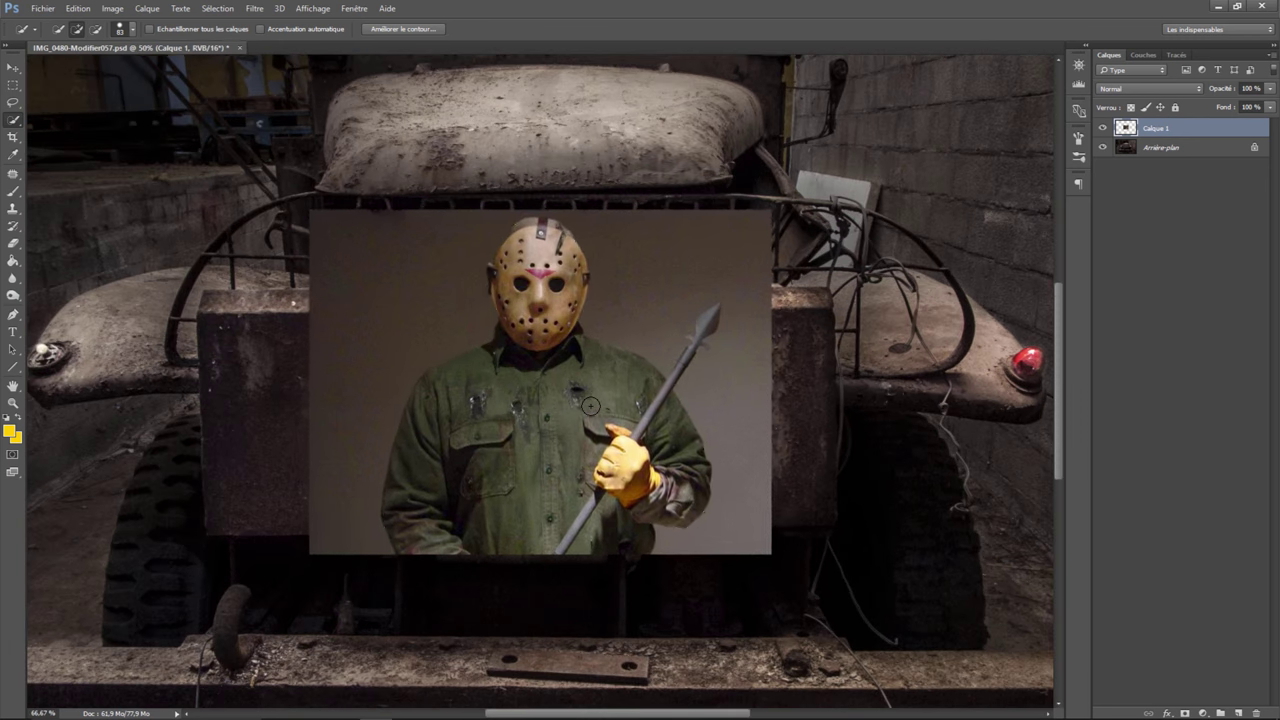
key("ctrl+plus")
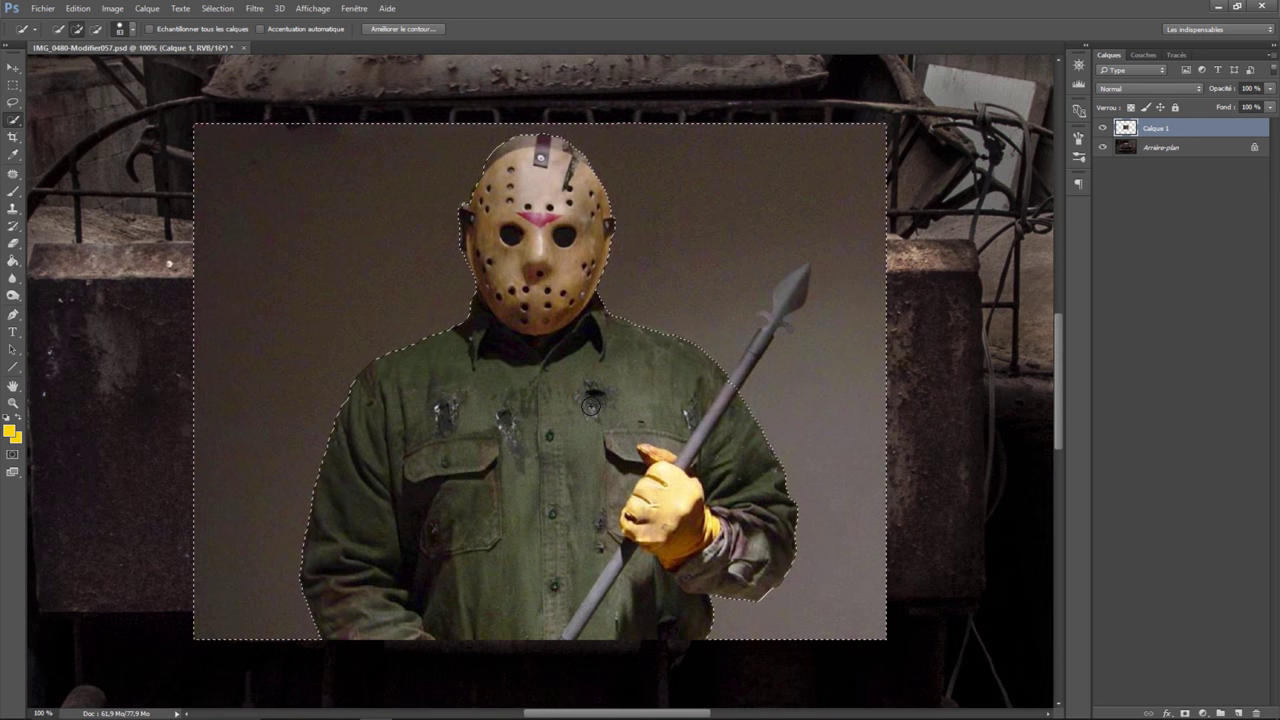
key("bracketright")
key("bracketright")
key("bracketright")
- Refine the figure's selection edge with Améliorer le contour: smoothing 20, feather 3.3 px, edge shift +20%
left_click(403, 29)
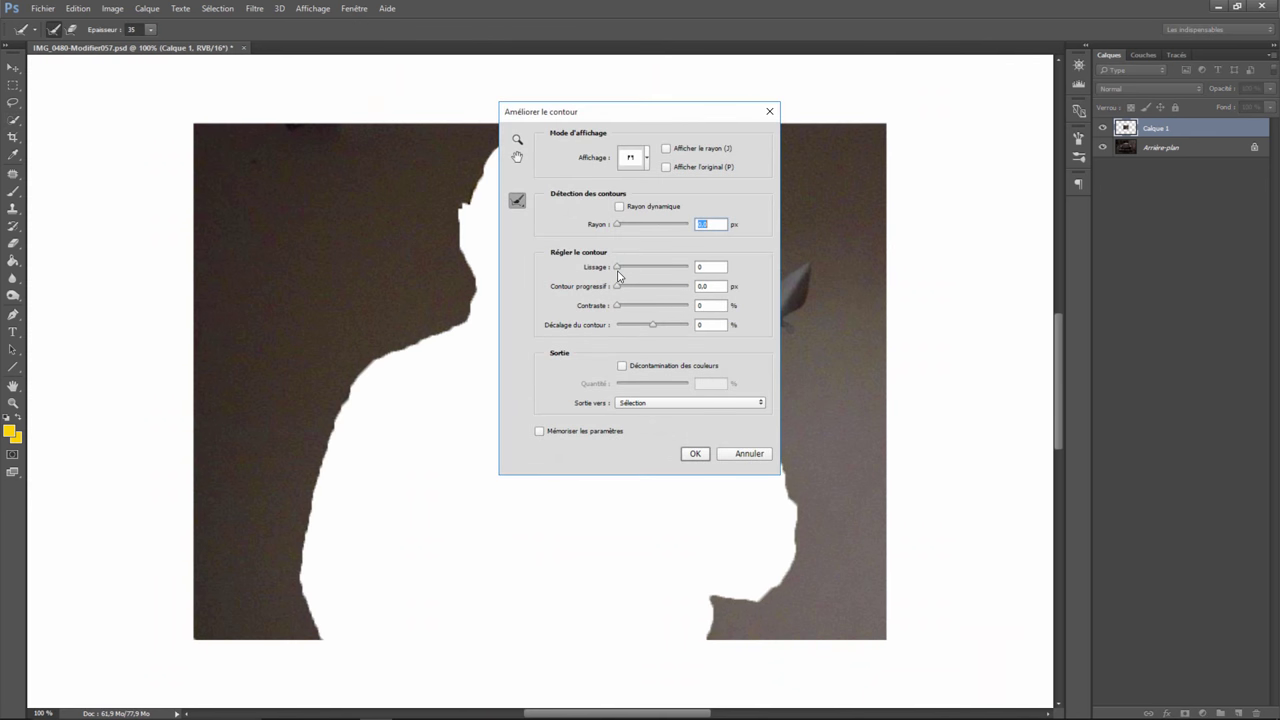
key("Tab")
key("Tab")
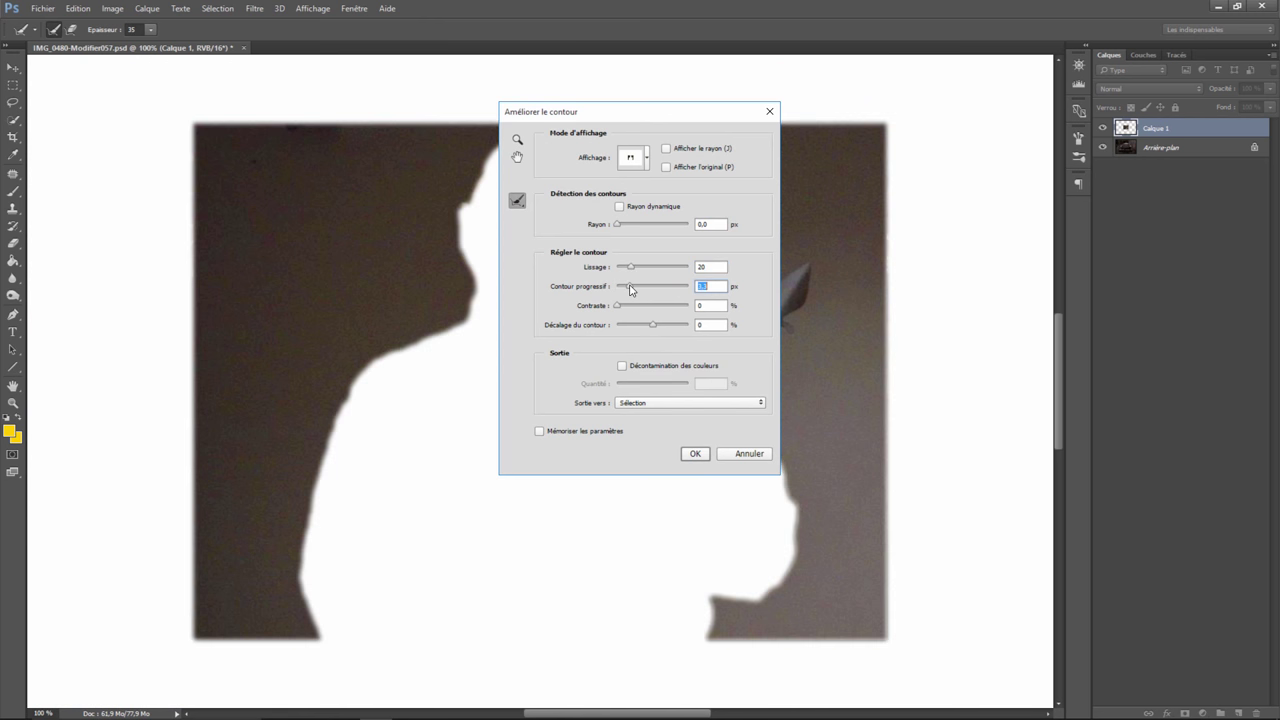
left_click_drag(630, 288, 625, 288)
left_click_drag(652, 325, 678, 331)
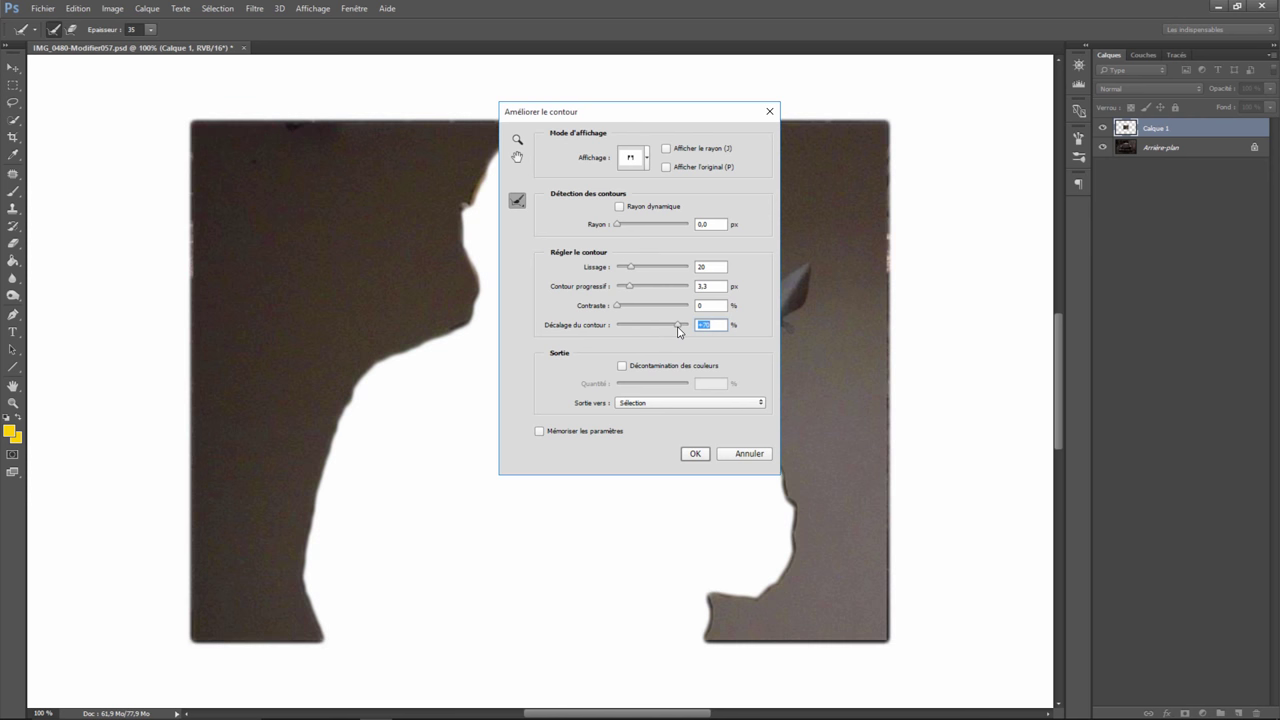
left_click_drag(679, 331, 675, 329)
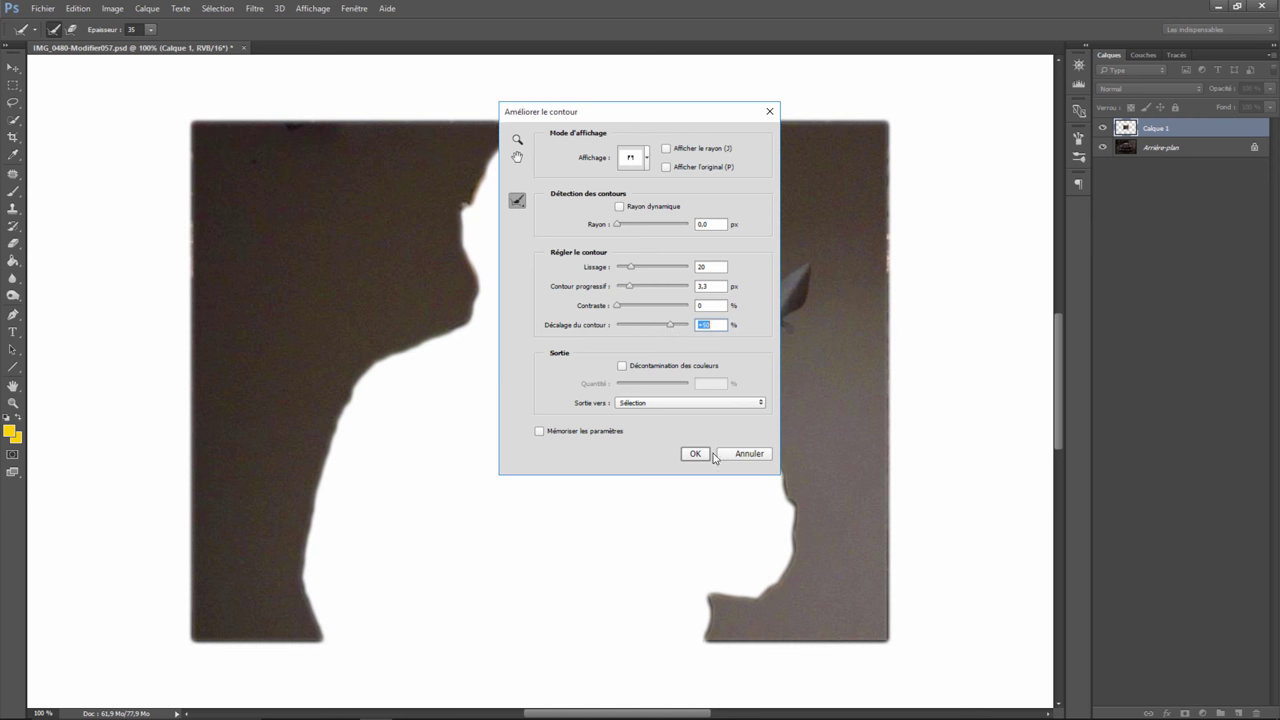
left_click(695, 455)
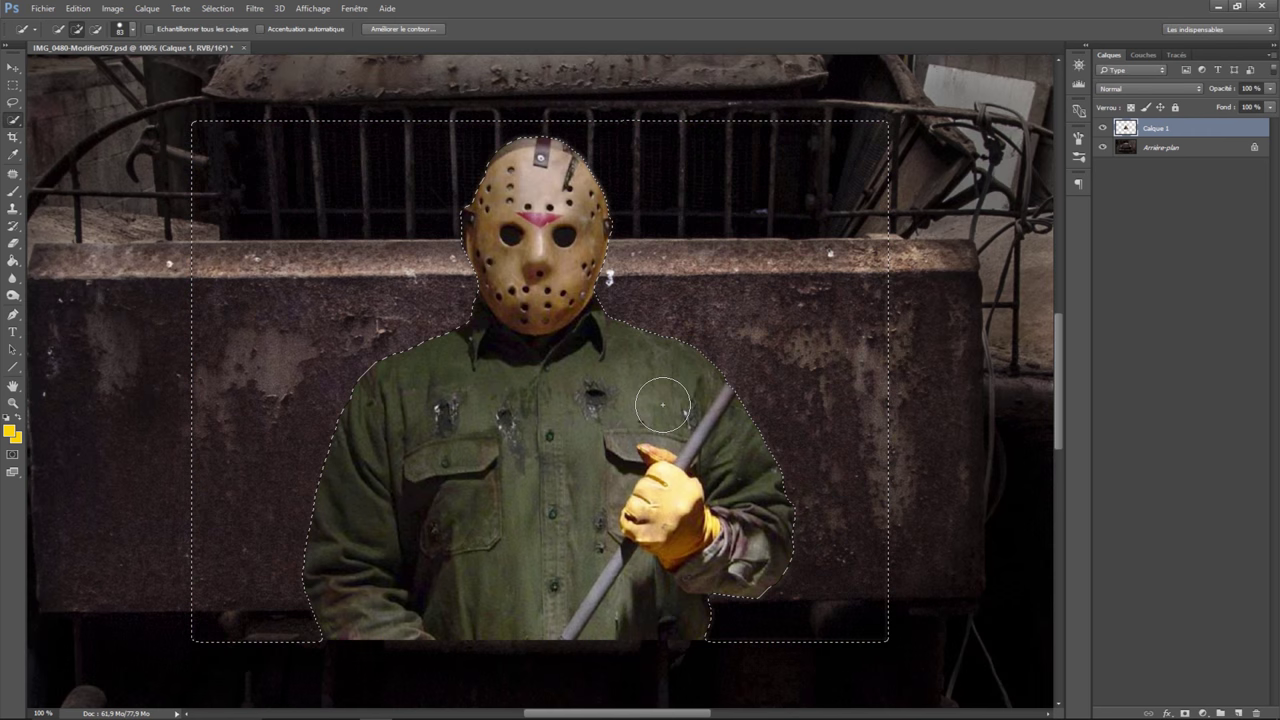
- Move the cut-out figure up behind the truck's windshield and deselect it
left_click(13, 67)
left_click_drag(566, 438, 582, 336)
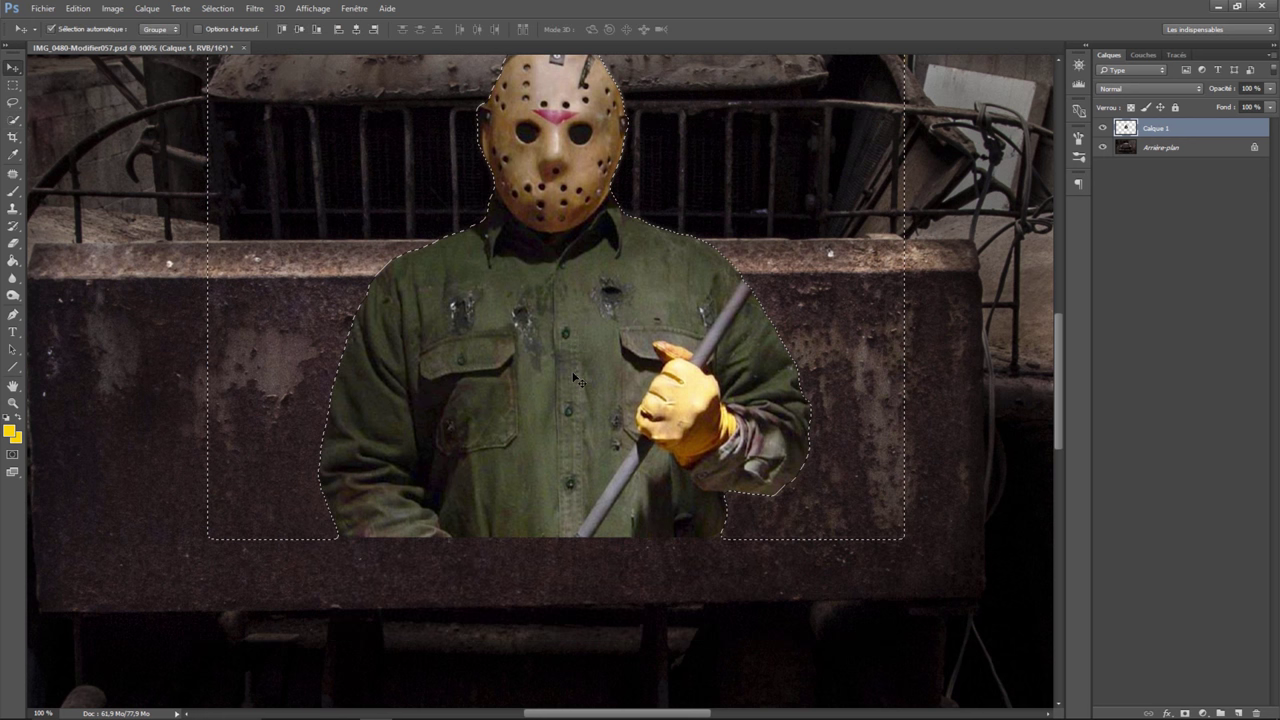
key("ctrl+d")
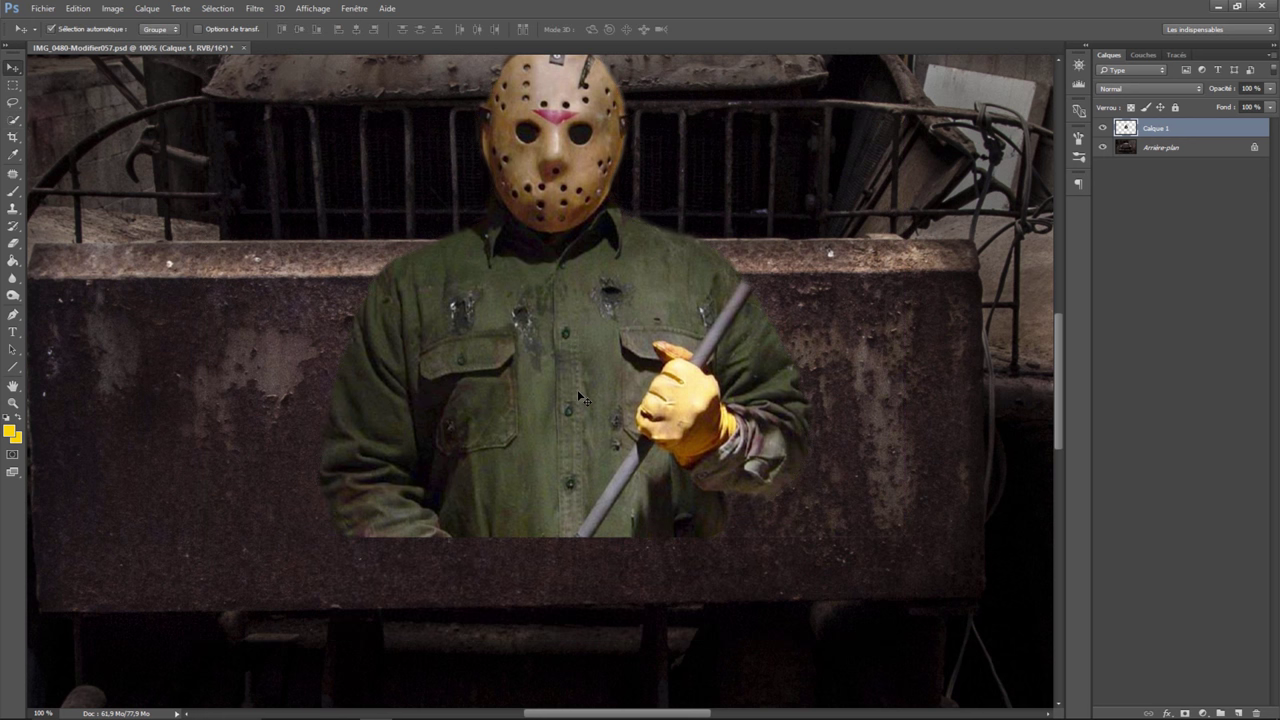
key("ctrl+minus")
key("ctrl+minus")
key("ctrl+minus")
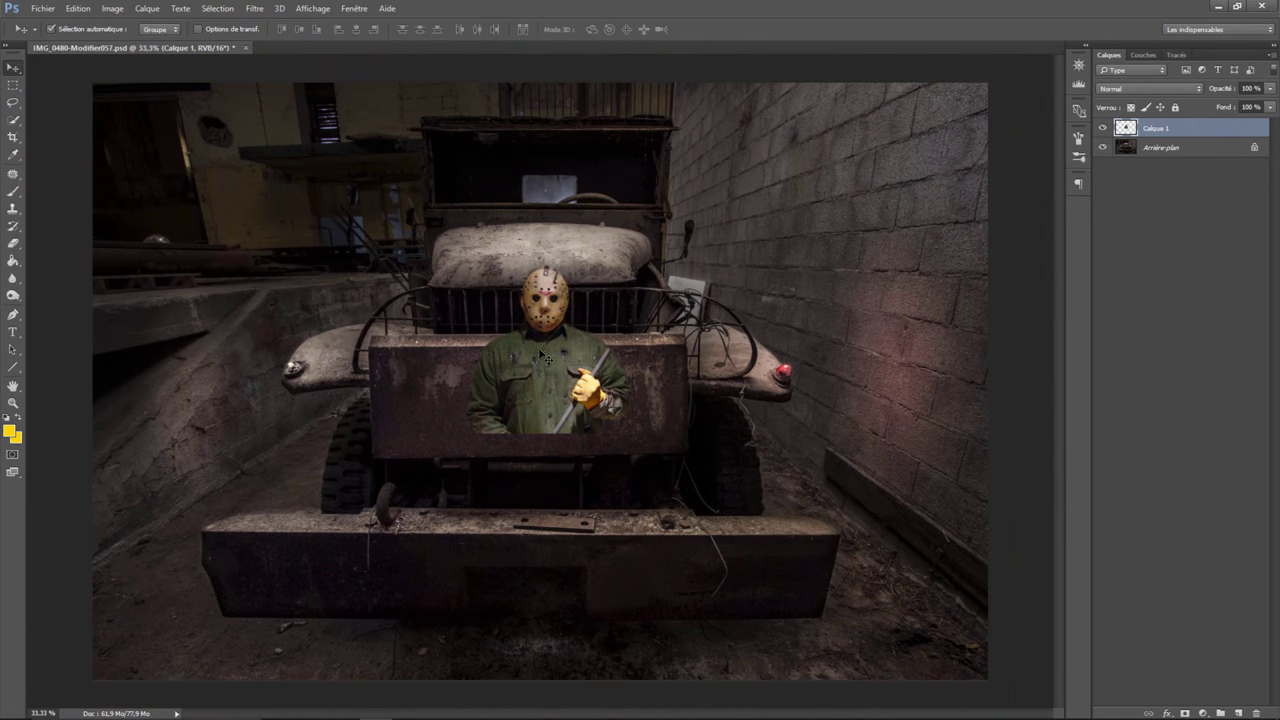
left_click_drag(547, 358, 593, 246)
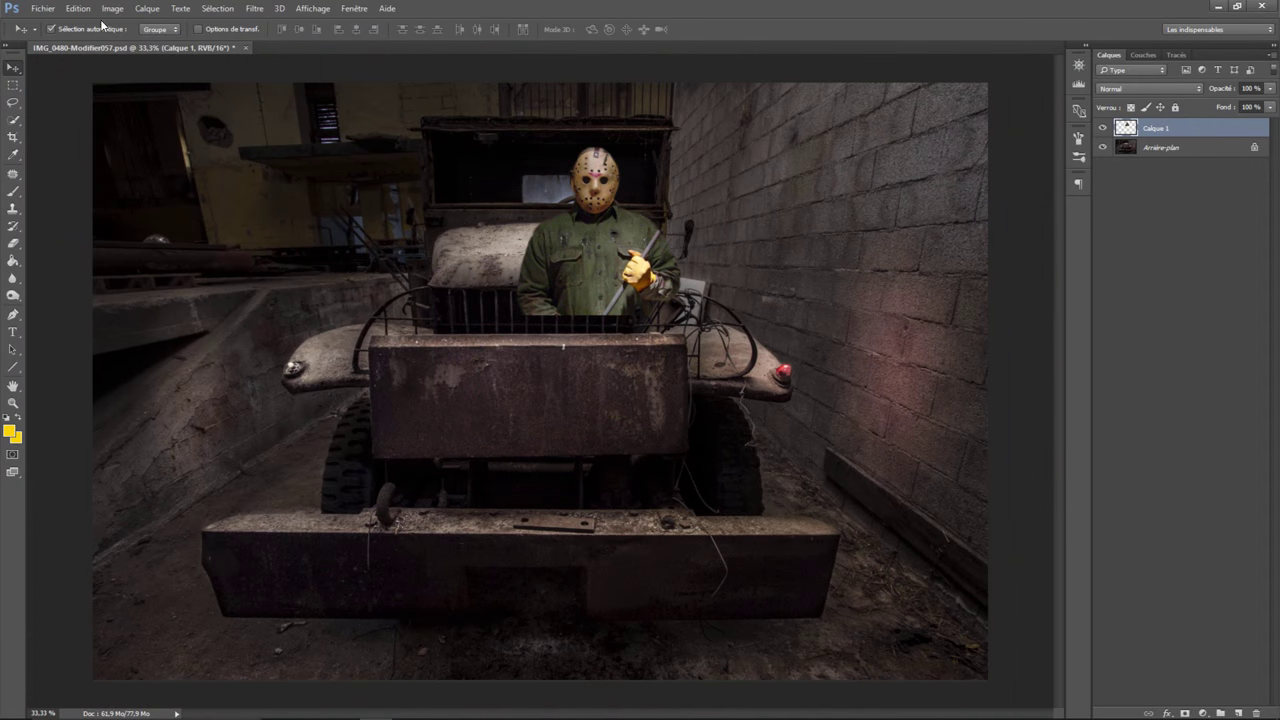
left_click(79, 9)
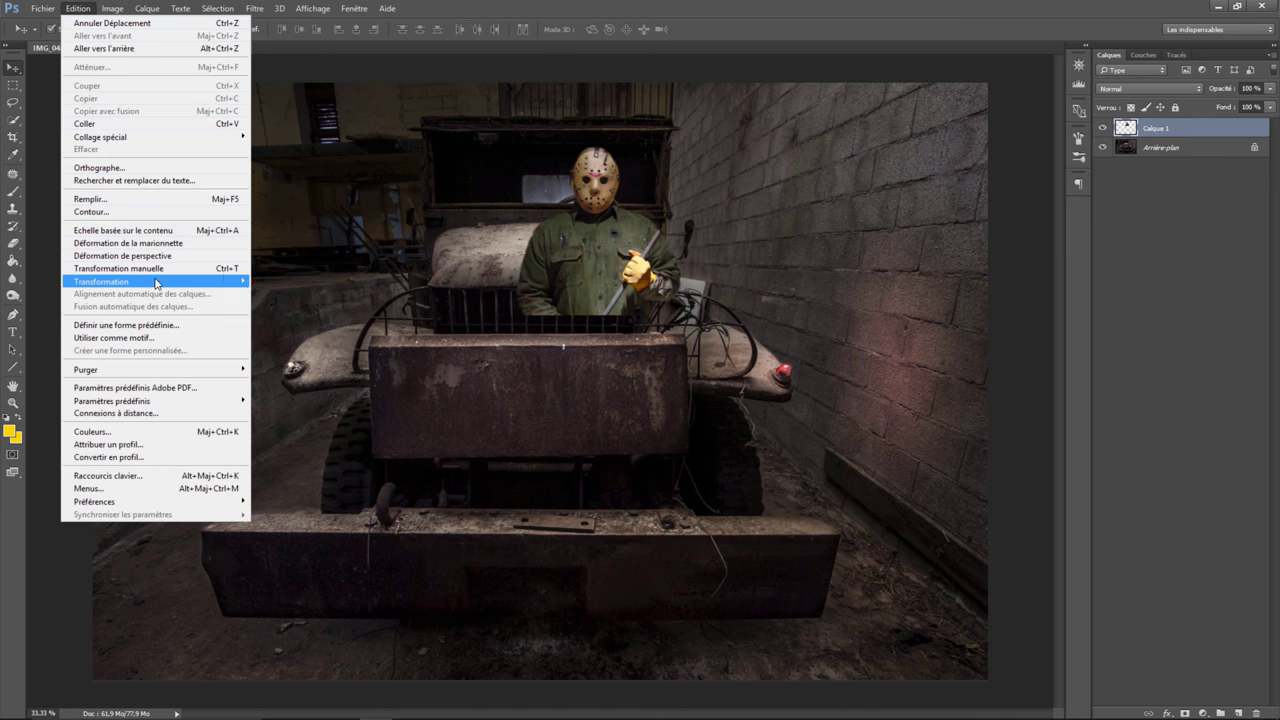
- Scale the figure down to about 65% behind the windshield and set its layer opacity to 58%
mouse_move(110, 281)
left_click(275, 298)
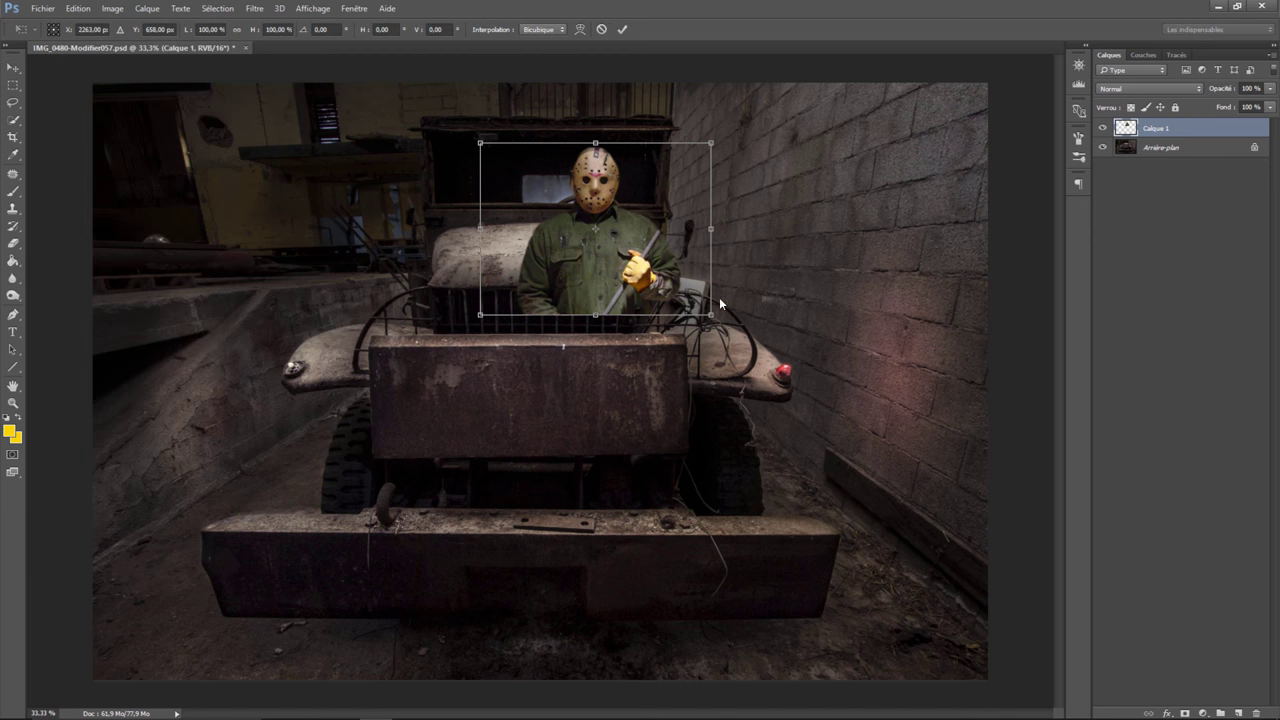
left_click_drag(711, 316, 630, 254)
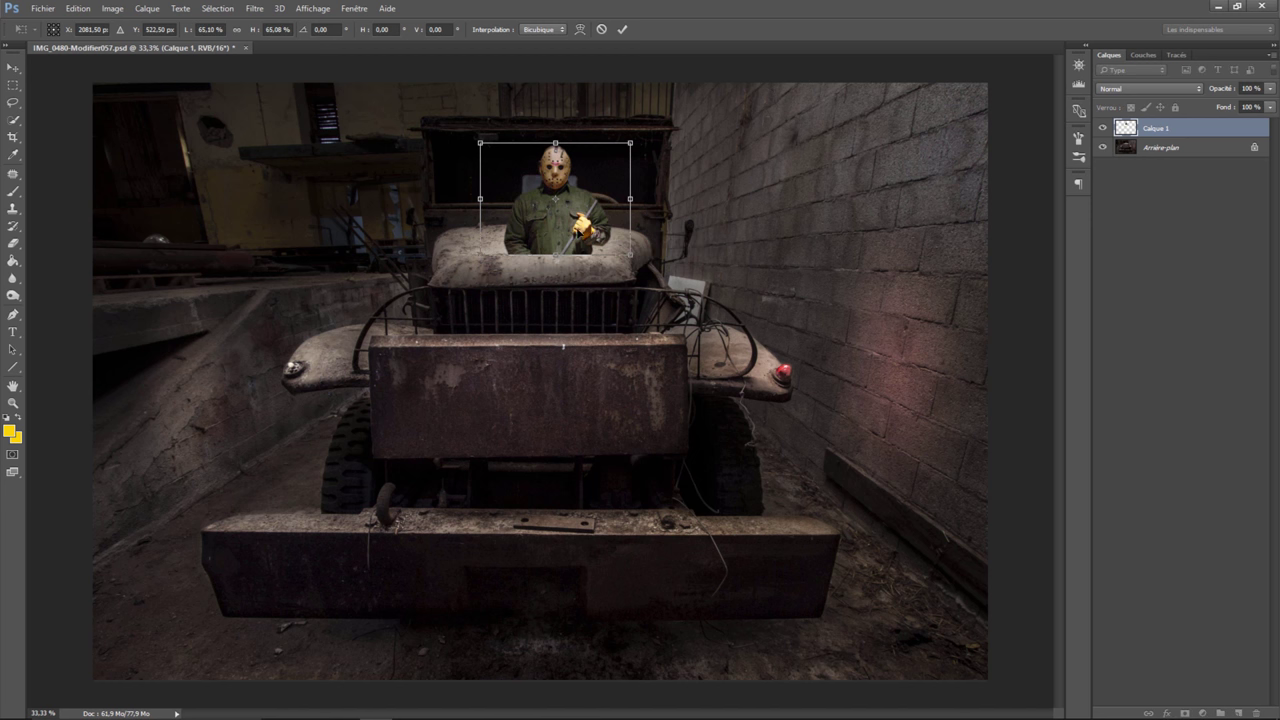
left_click_drag(553, 214, 596, 214)
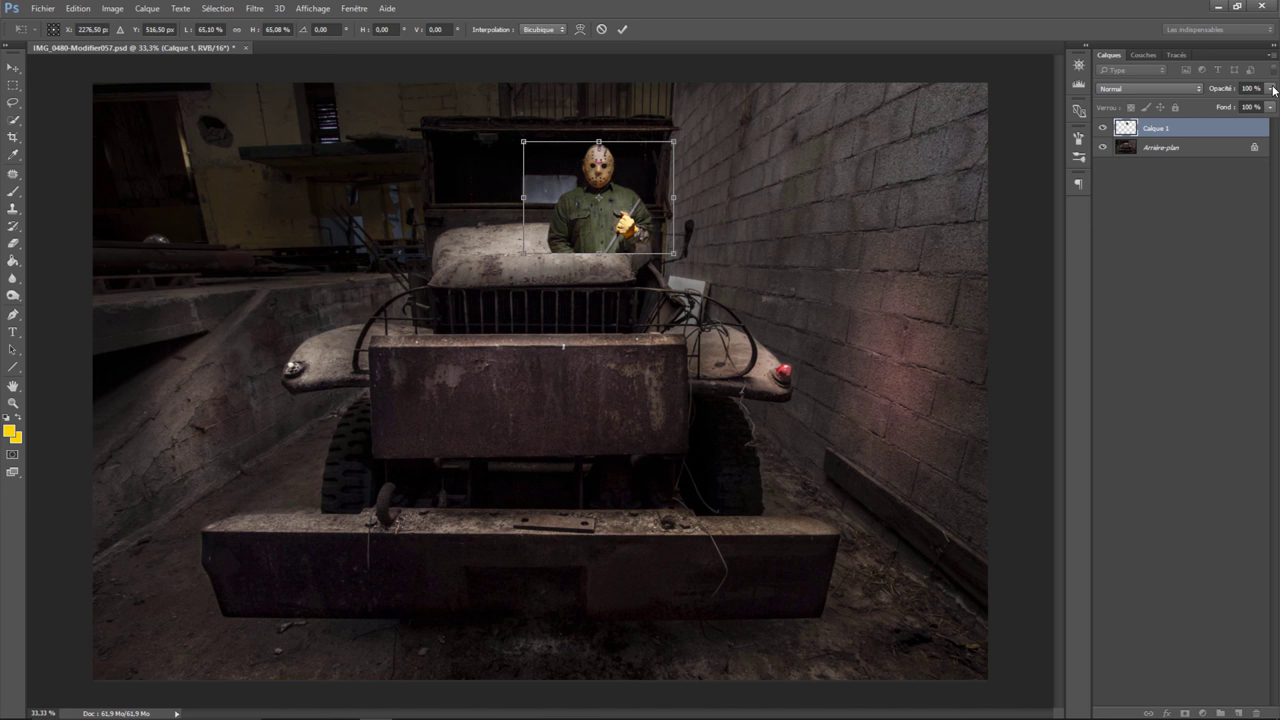
left_click(1272, 88)
left_click_drag(1270, 104, 1243, 107)
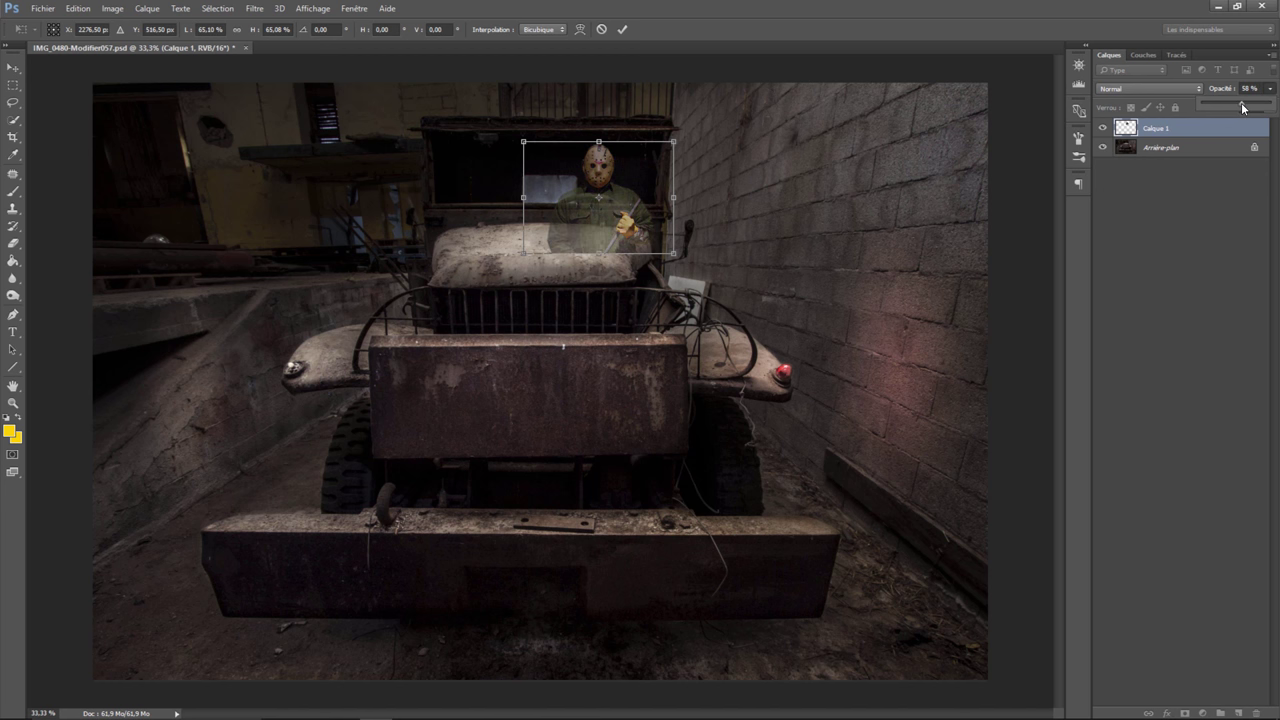
- Fine-tune the figure to about 69% scale, seated behind the steering wheel
left_click_drag(598, 178, 594, 177)
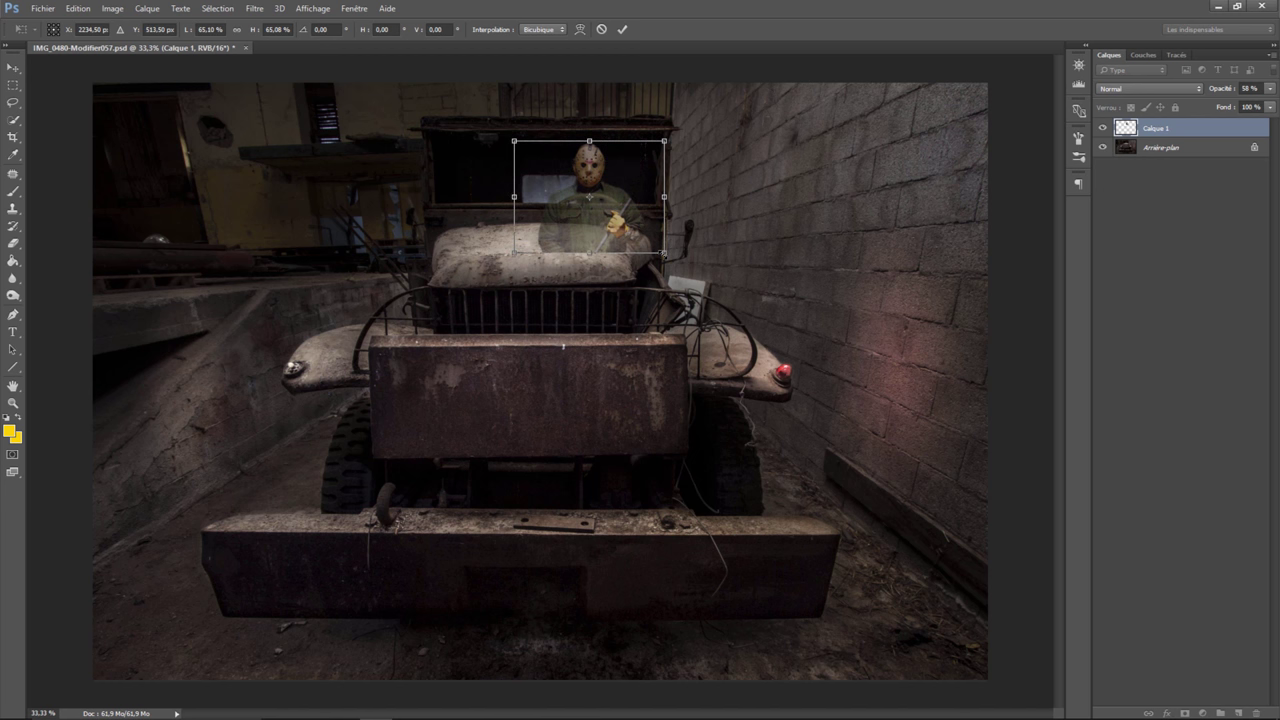
left_click_drag(664, 253, 674, 260)
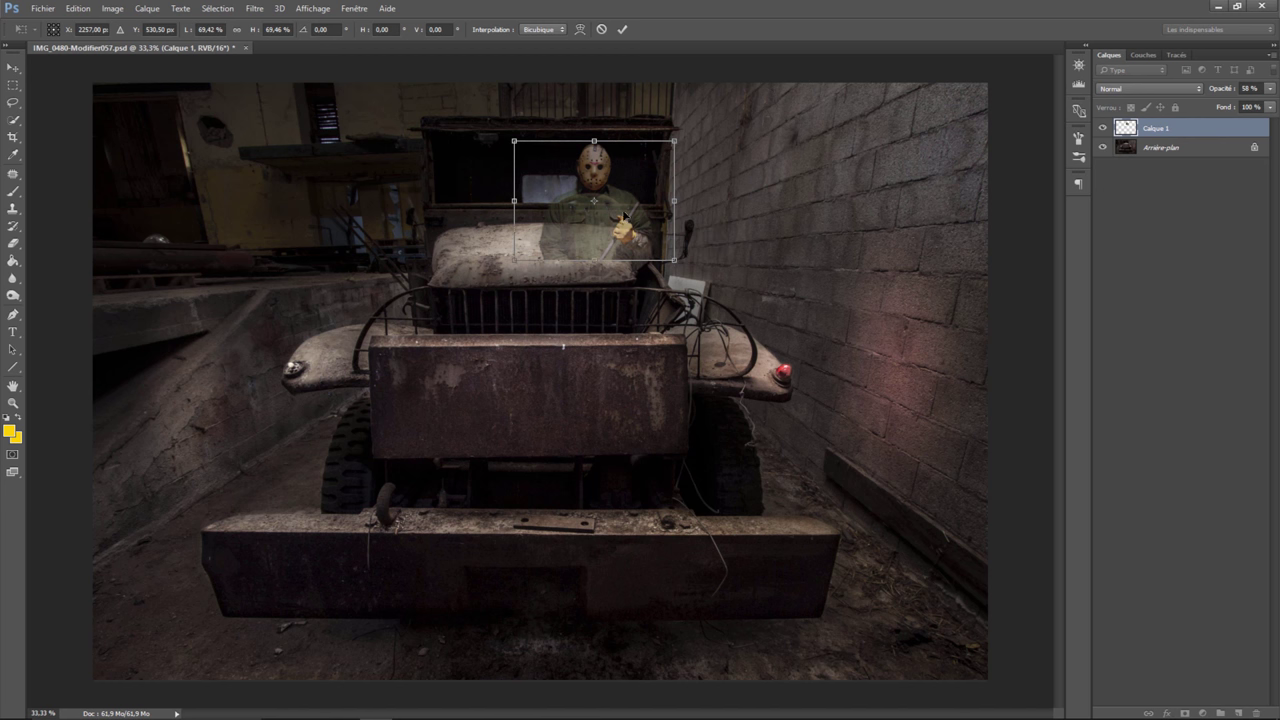
left_click_drag(624, 215, 615, 208)
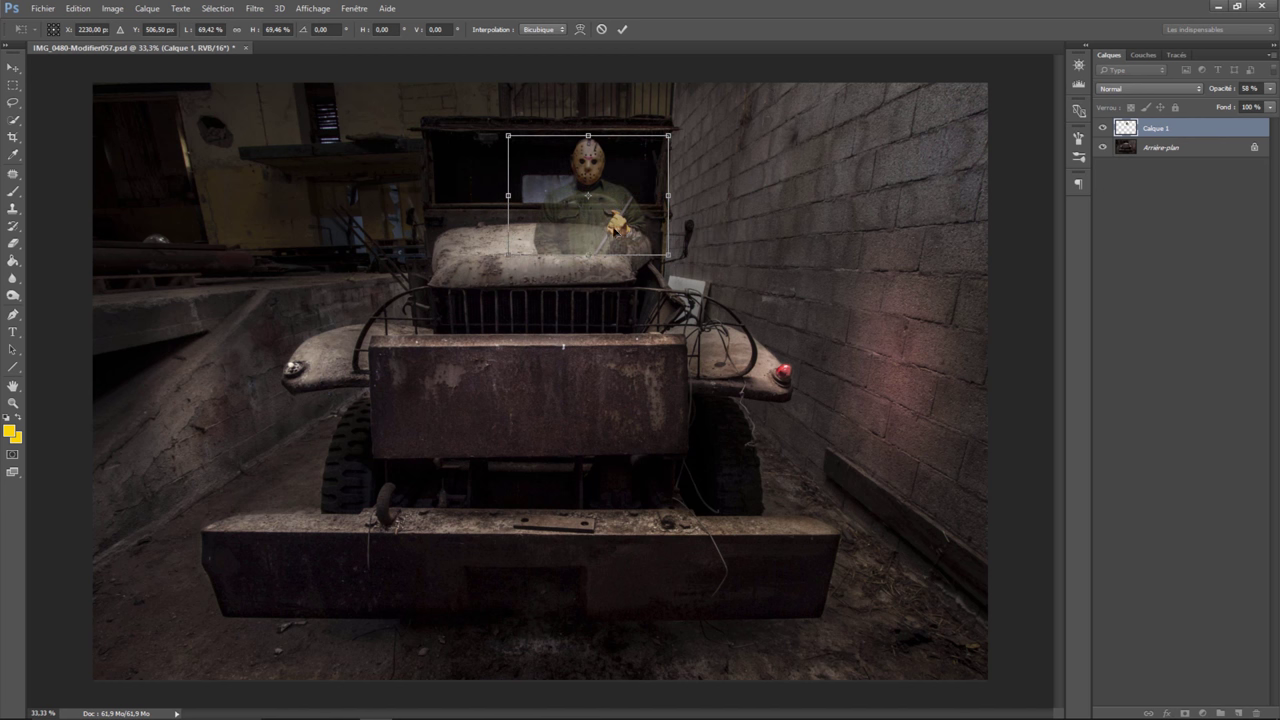
left_click_drag(610, 229, 610, 230)
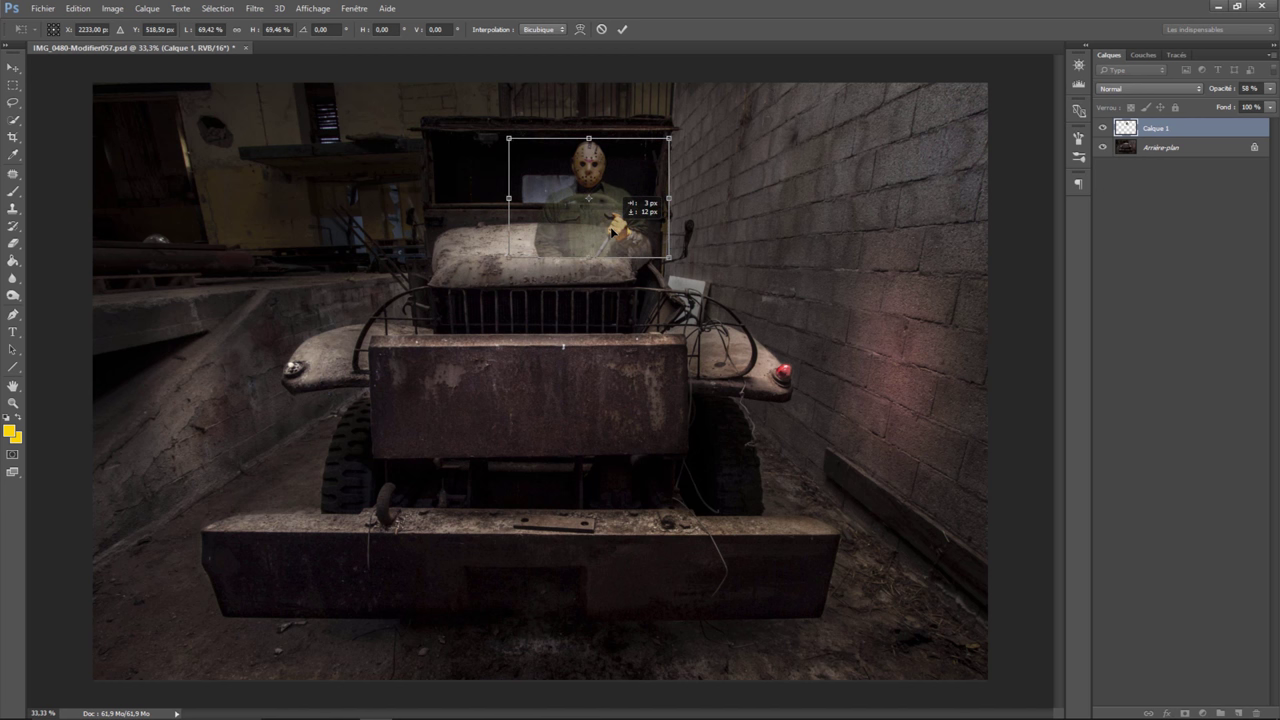
left_click_drag(612, 230, 608, 229)
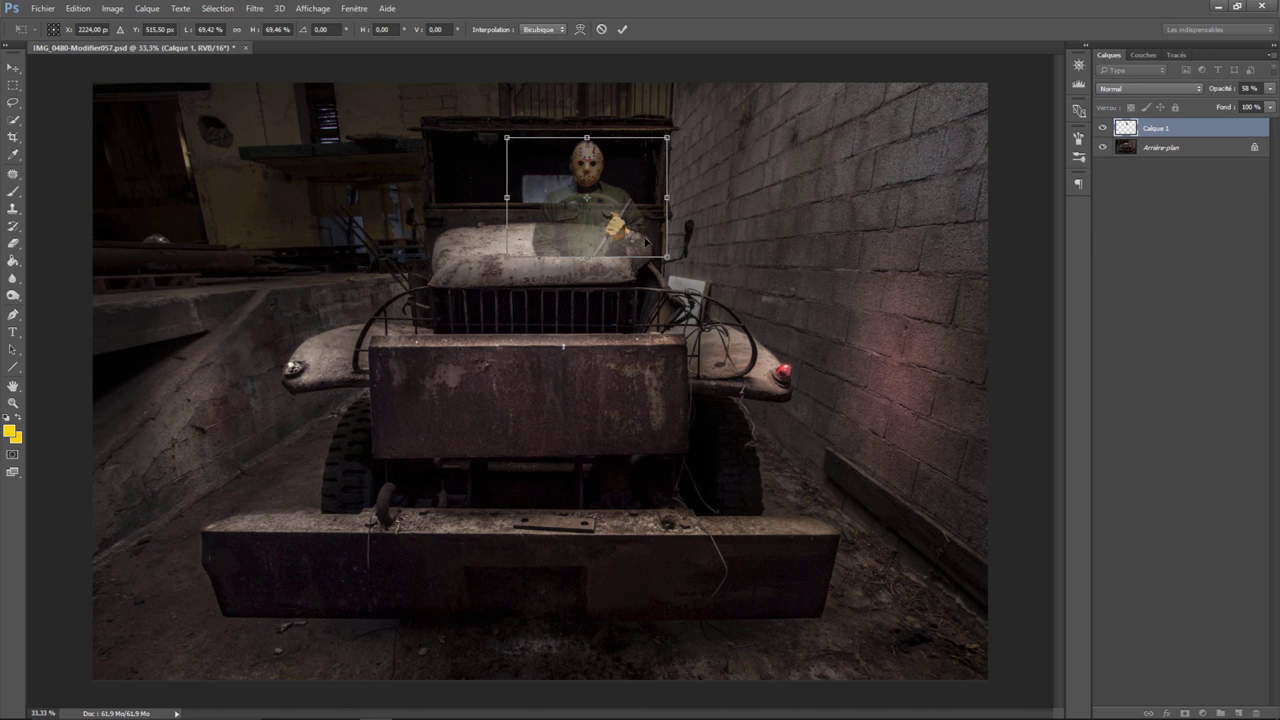
- Commit the transform, add a layer mask to the figure, and zoom in on the cab
key("Return")
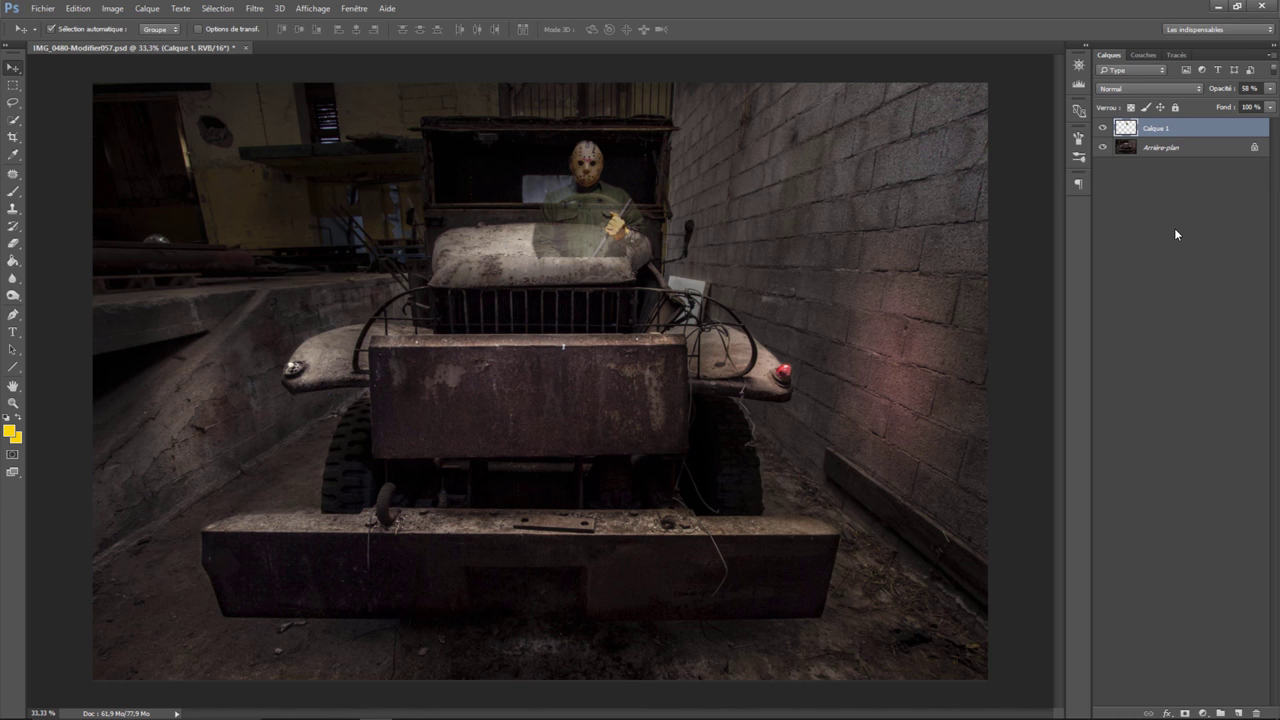
left_click(1185, 713)
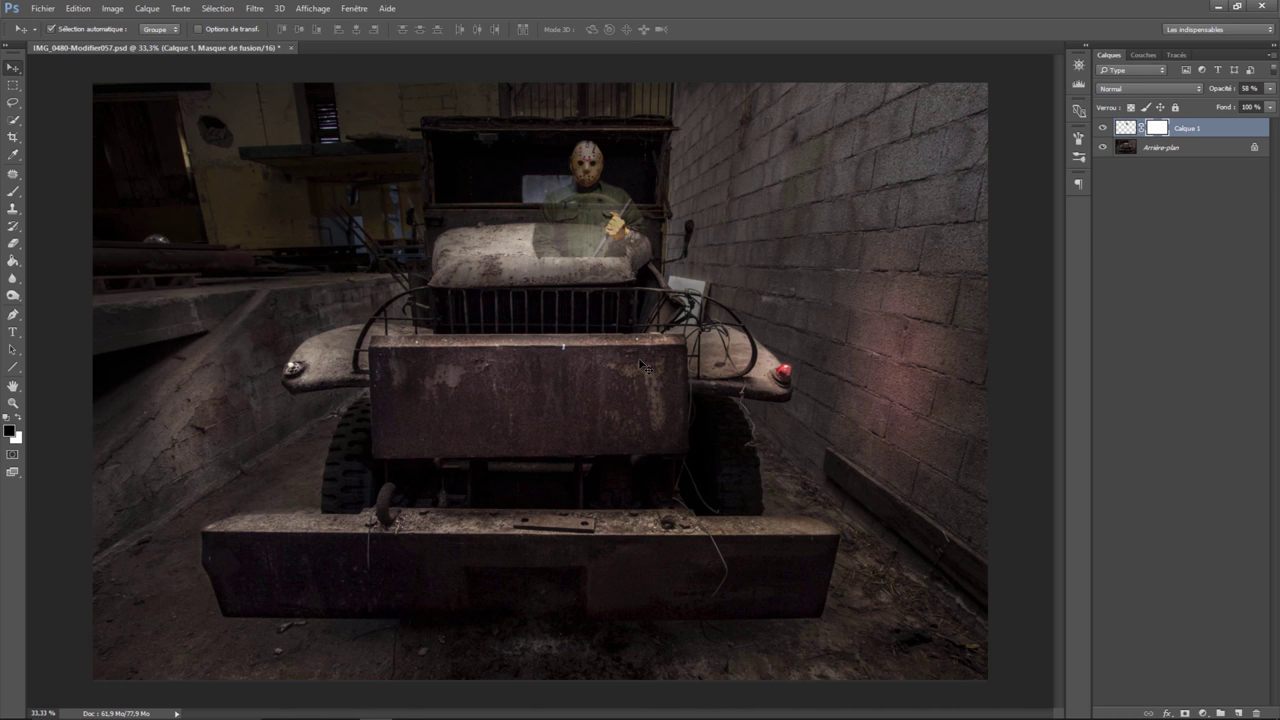
key("ctrl+plus")
key("ctrl+plus")
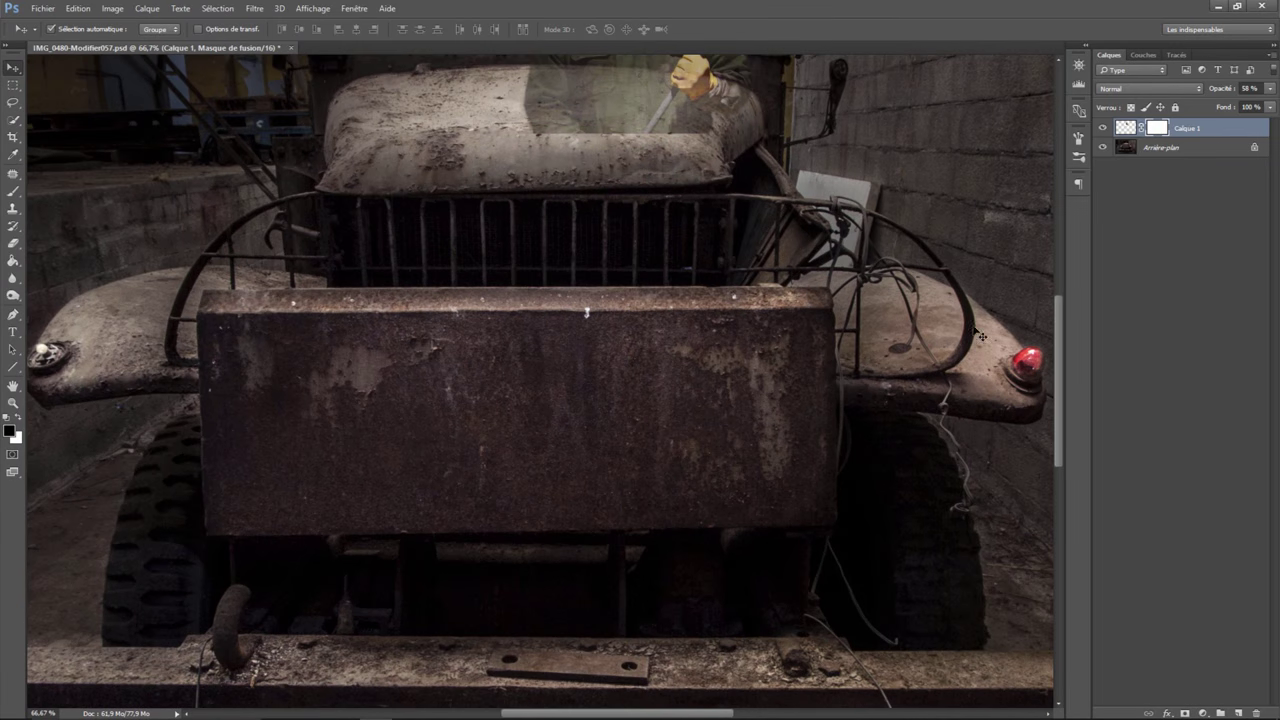
left_click_drag(1056, 360, 1053, 271)
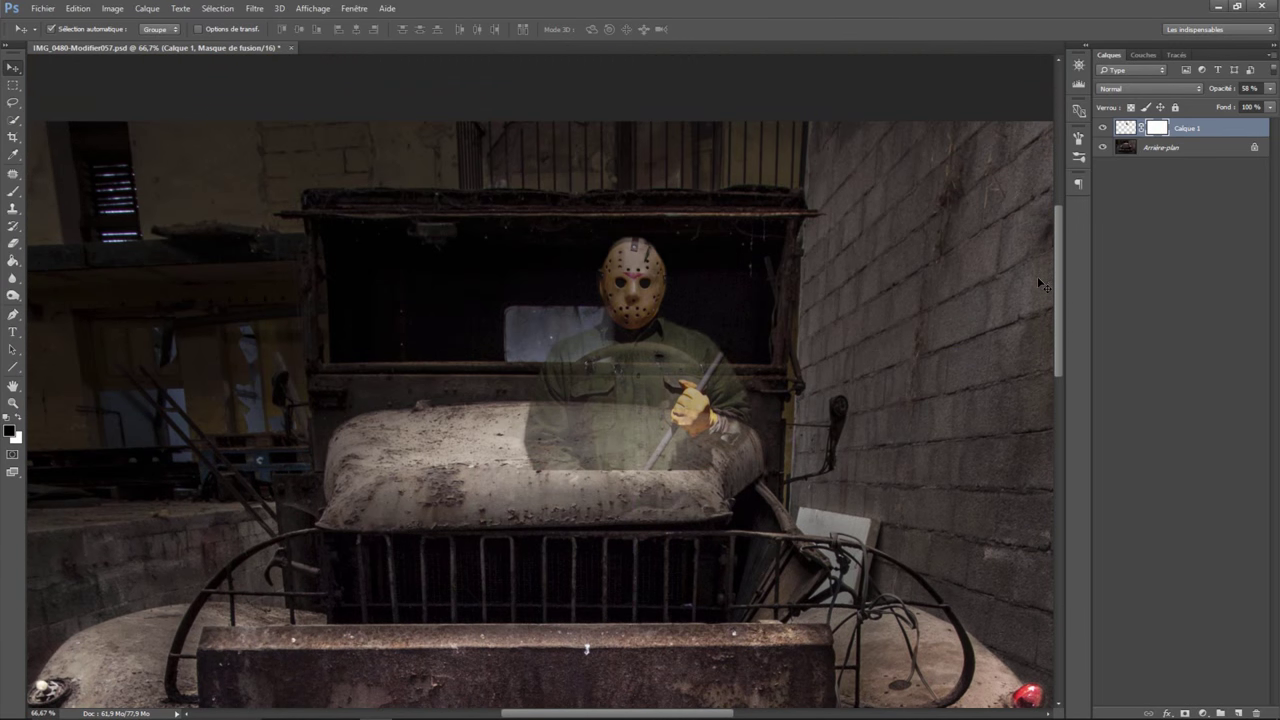
key("ctrl+plus")
key("ctrl+plus")
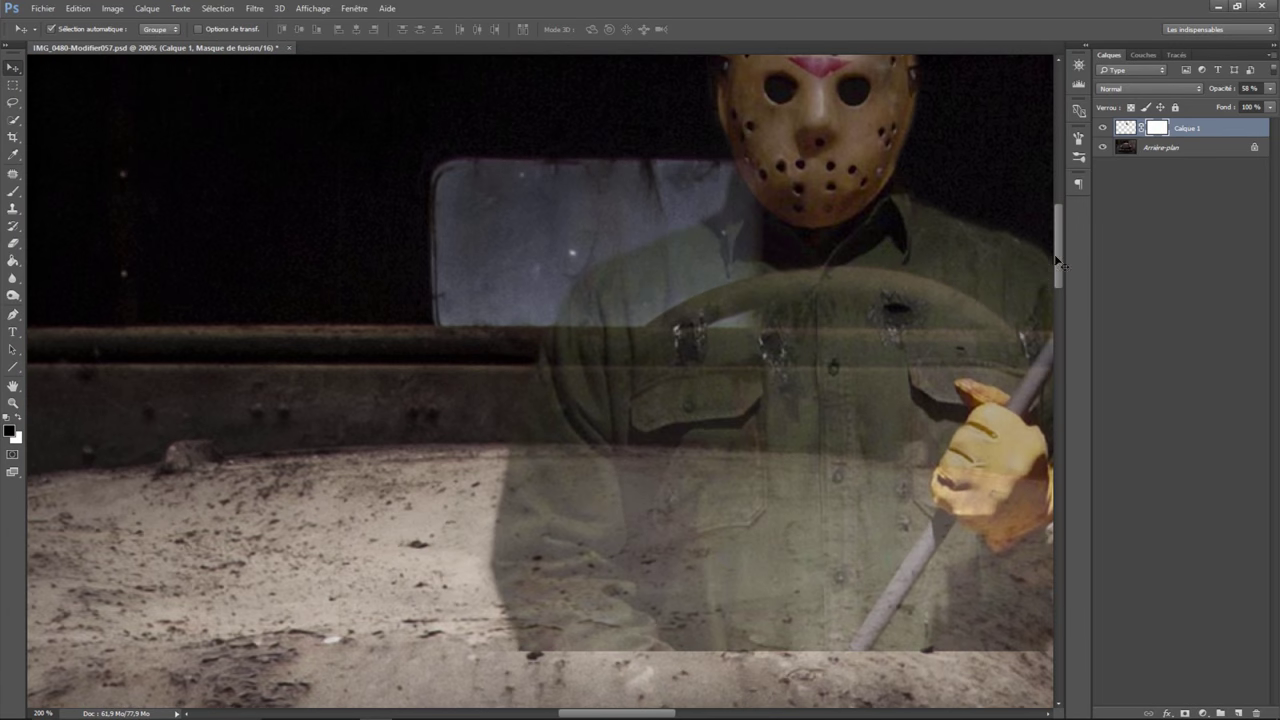
left_click_drag(664, 716, 690, 714)
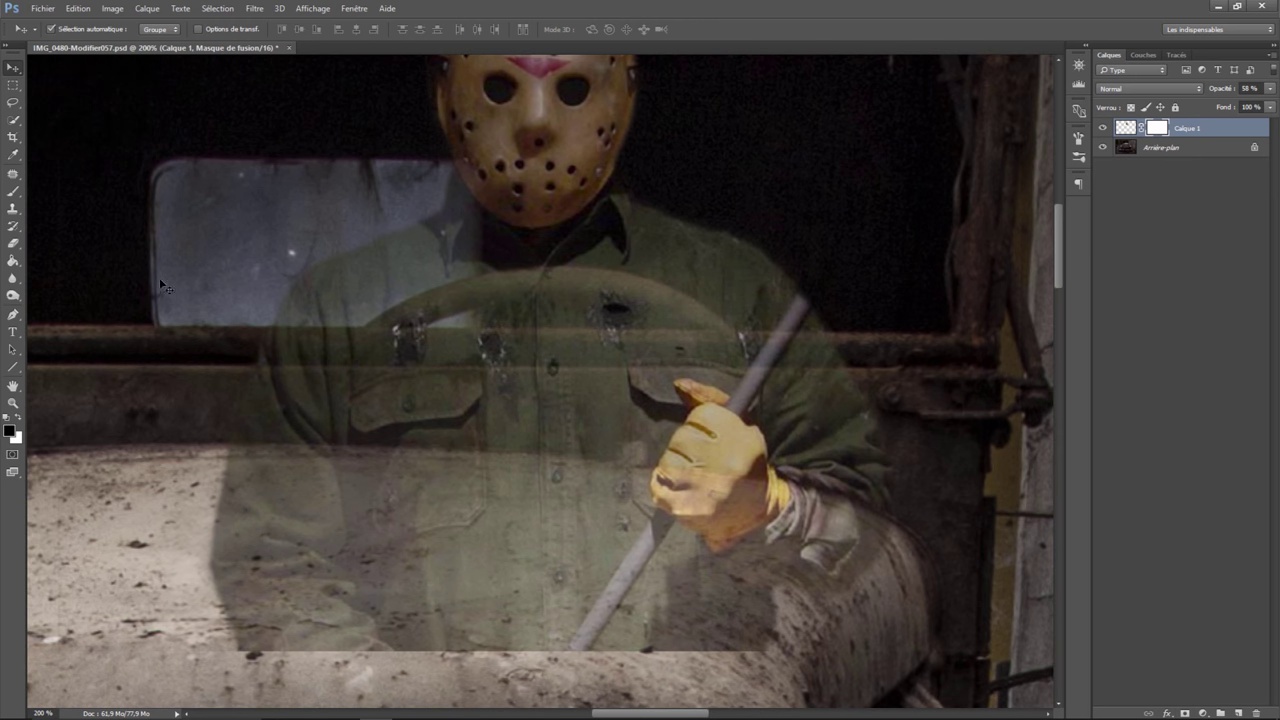
- Paint black on the mask to hide the figure across and below the dashboard
left_click(13, 191)
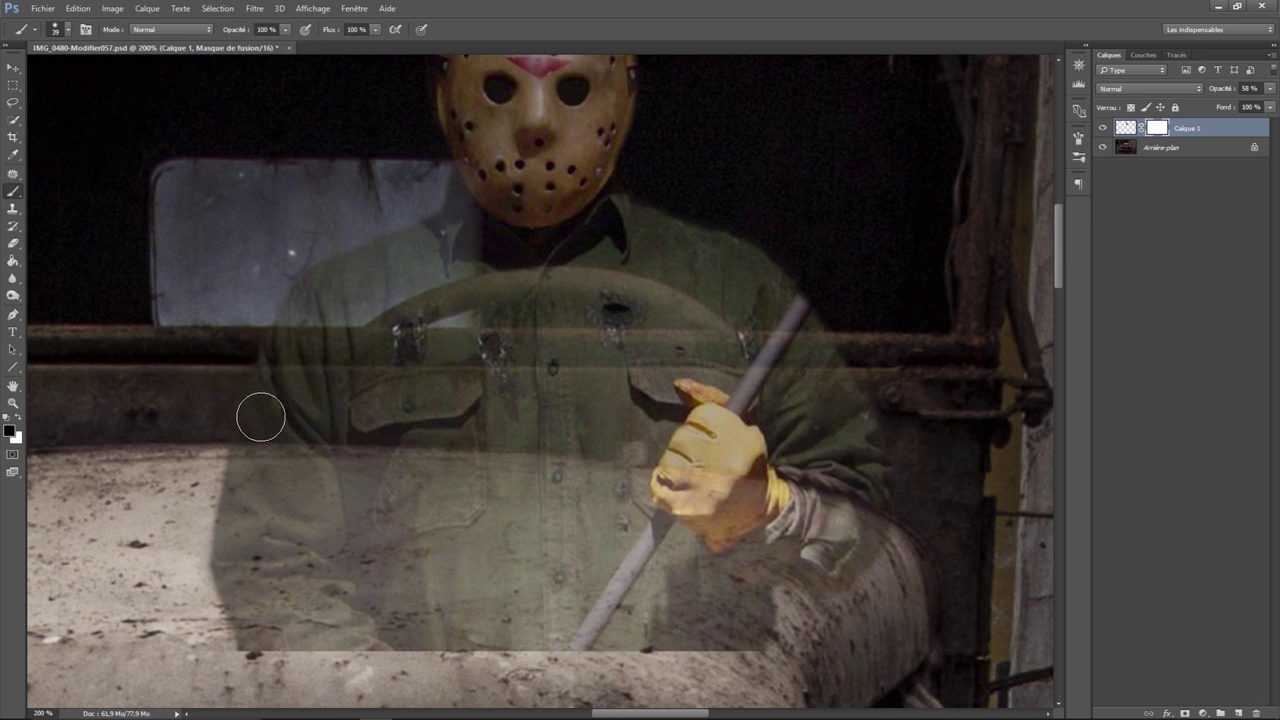
left_click_drag(262, 414, 575, 409)
mouse_move(449, 391)
left_mouse_down()
mouse_move(263, 354)
mouse_move(696, 357)
mouse_move(677, 354)
left_mouse_up()
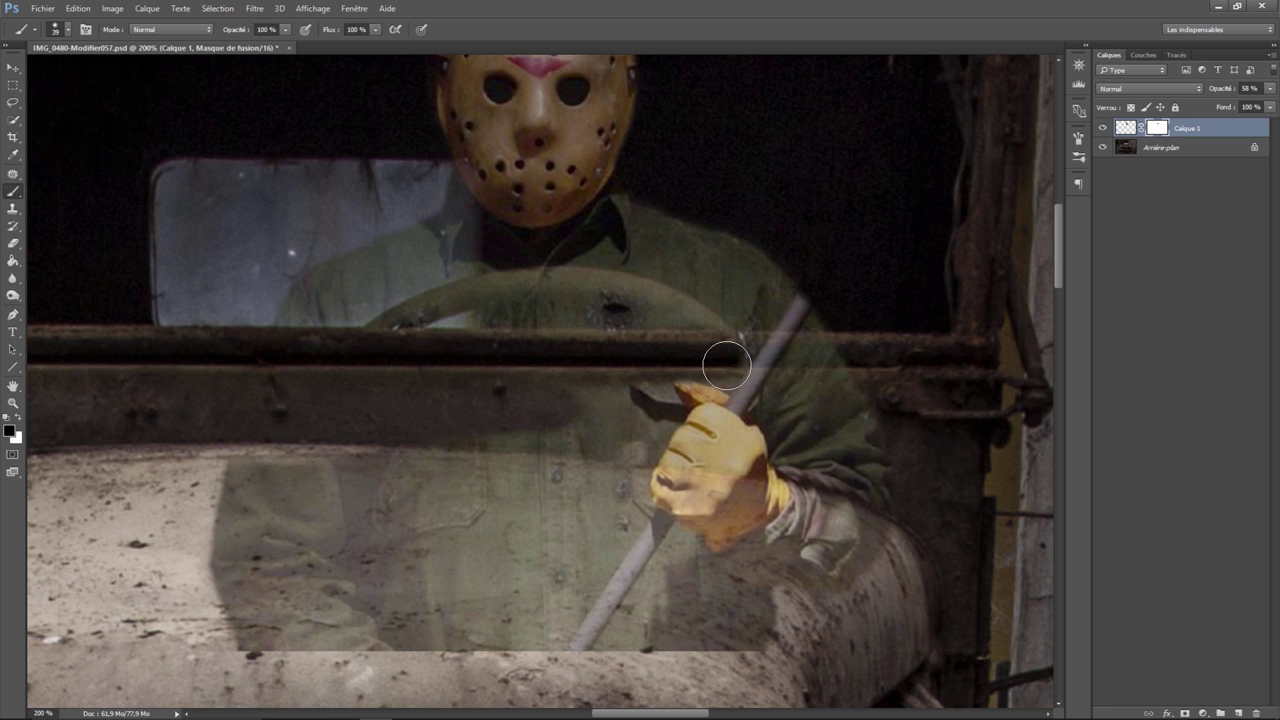
mouse_move(737, 359)
left_mouse_down()
mouse_move(823, 351)
mouse_move(780, 410)
mouse_move(735, 397)
mouse_move(721, 437)
mouse_move(906, 480)
mouse_move(829, 514)
mouse_move(560, 520)
mouse_move(587, 435)
mouse_move(571, 406)
mouse_move(263, 449)
mouse_move(571, 437)
mouse_move(206, 497)
mouse_move(660, 500)
mouse_move(230, 545)
mouse_move(680, 575)
mouse_move(182, 581)
mouse_move(760, 600)
mouse_move(460, 645)
mouse_move(240, 630)
mouse_move(592, 580)
mouse_move(400, 588)
left_mouse_up()
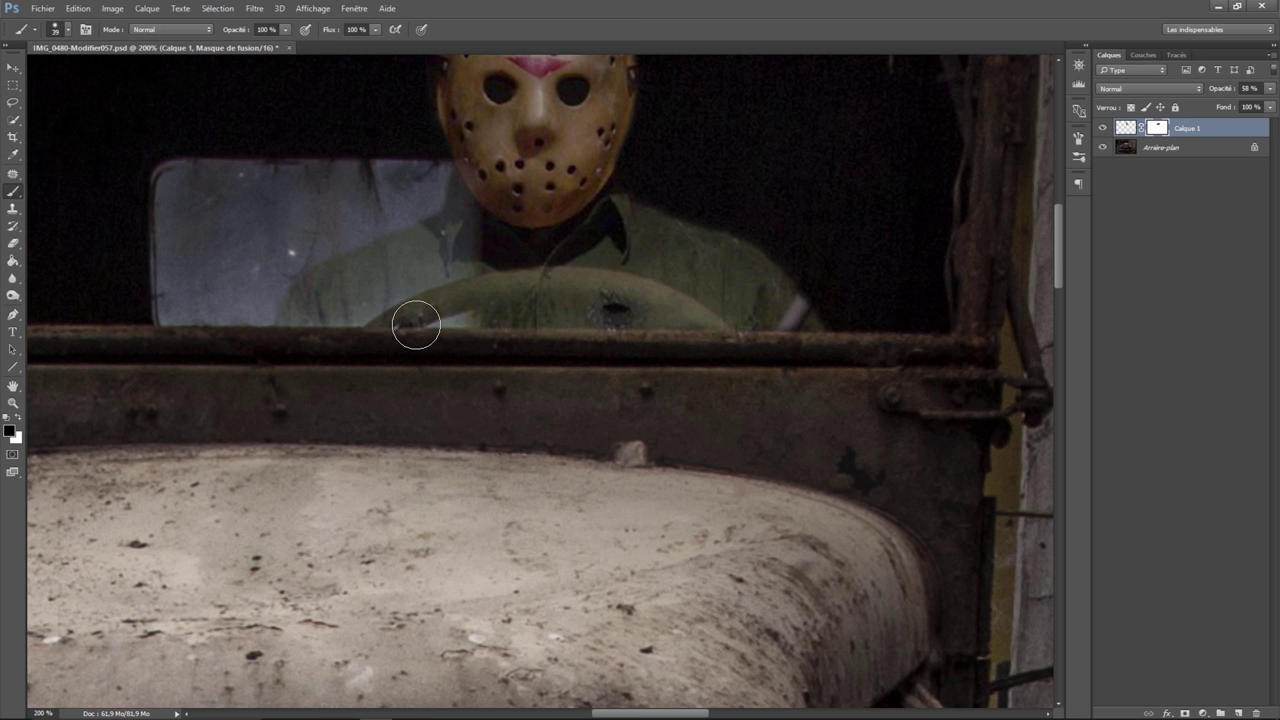
- With a 15 px brush, mask the figure along the steering wheel's top and left edges
right_click(420, 324)
left_click_drag(502, 354, 492, 354)
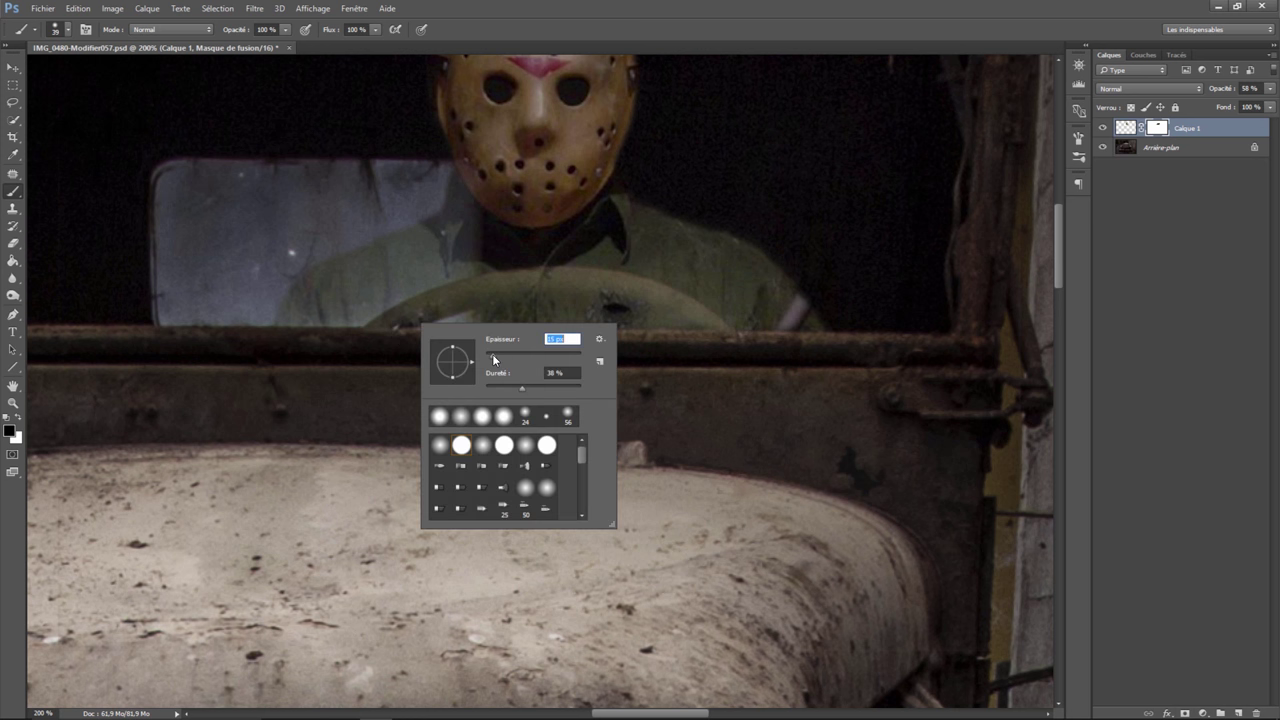
left_click(380, 326)
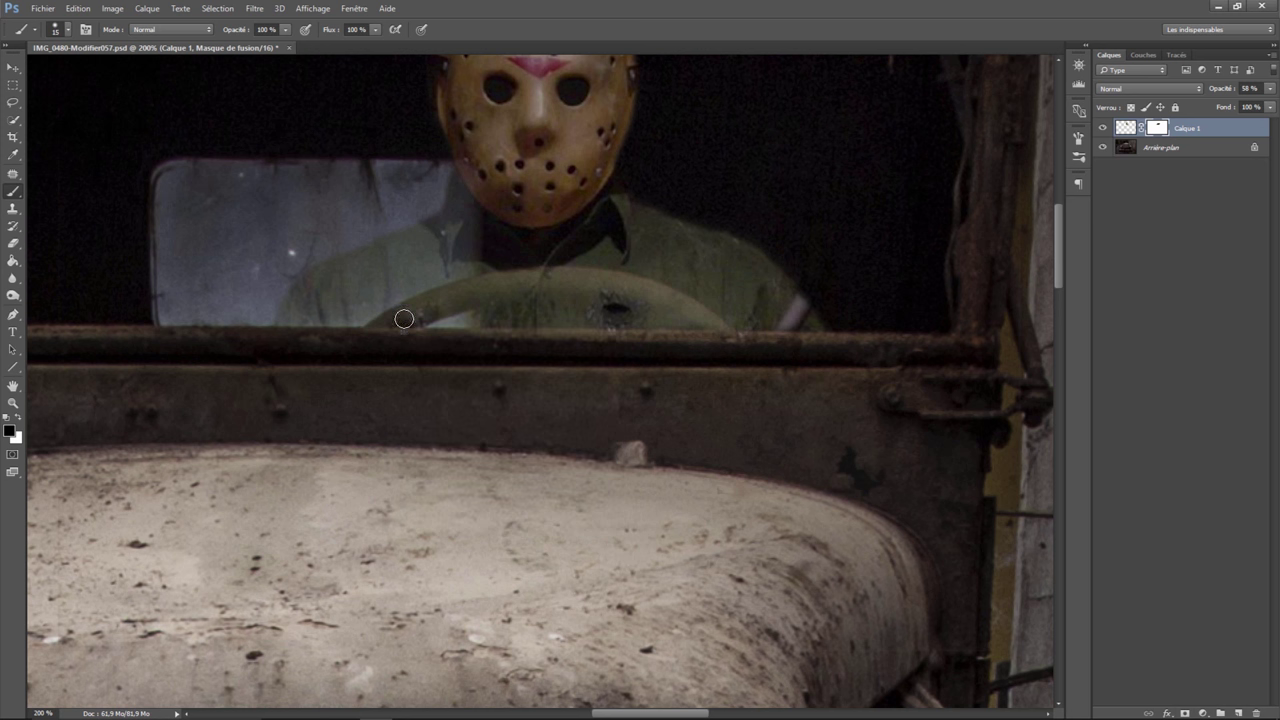
mouse_move(476, 296)
left_mouse_down()
mouse_move(571, 278)
mouse_move(634, 286)
mouse_move(680, 300)
mouse_move(714, 337)
left_mouse_up()
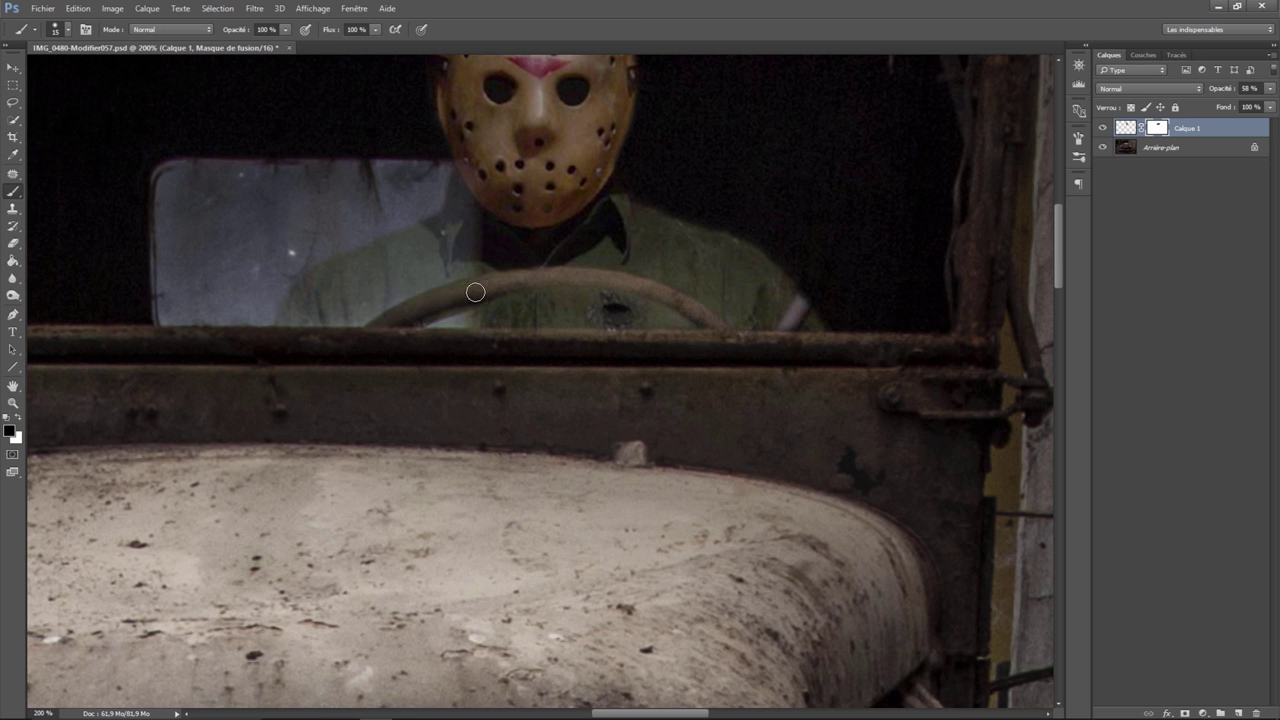
left_click_drag(475, 292, 394, 334)
mouse_move(465, 289)
left_mouse_down()
mouse_move(369, 329)
mouse_move(361, 350)
left_mouse_up()
- Set the driver layer to 100% opacity and paint white on its mask to reveal the jacket over the dashboard
left_click(1270, 89)
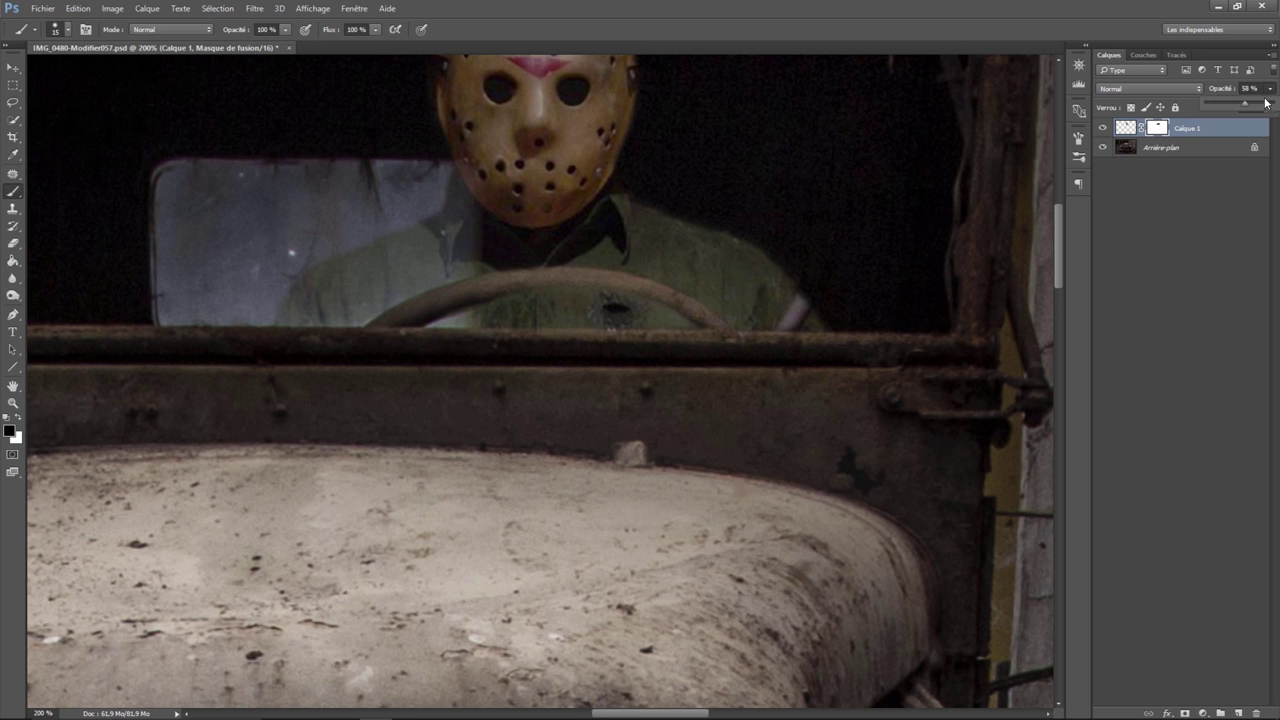
left_click_drag(1245, 107, 1276, 107)
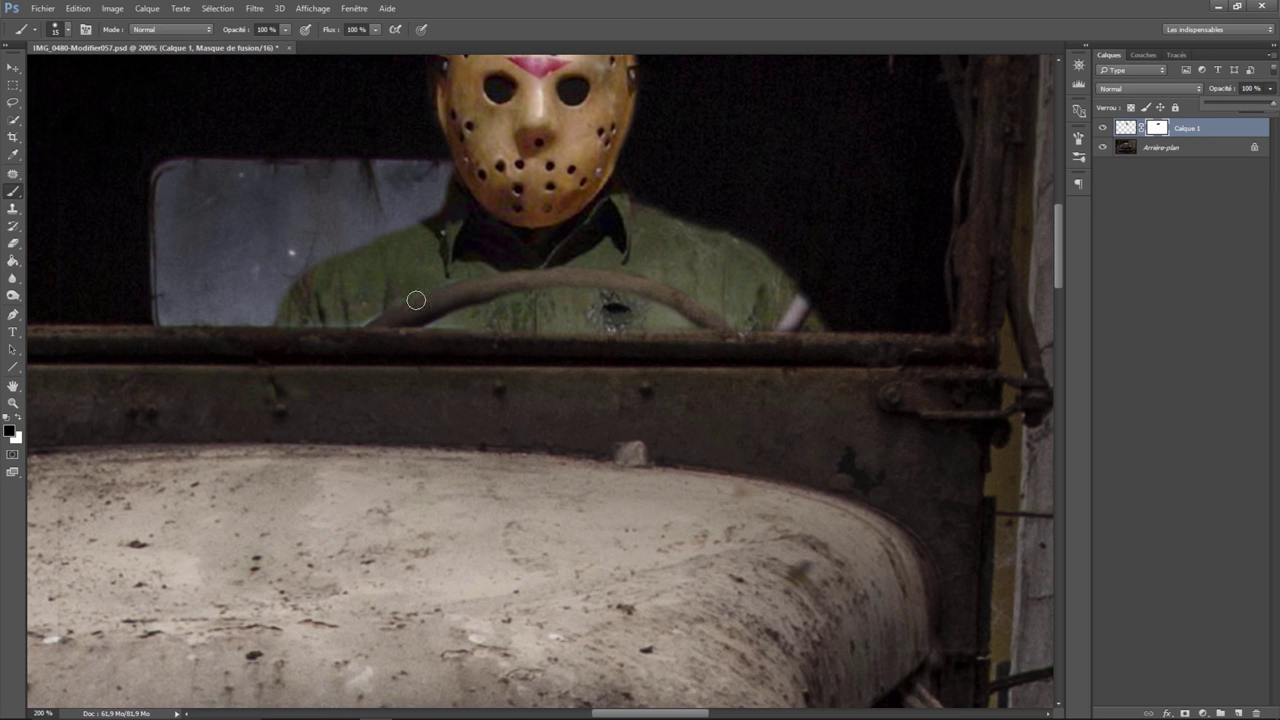
left_click(20, 418)
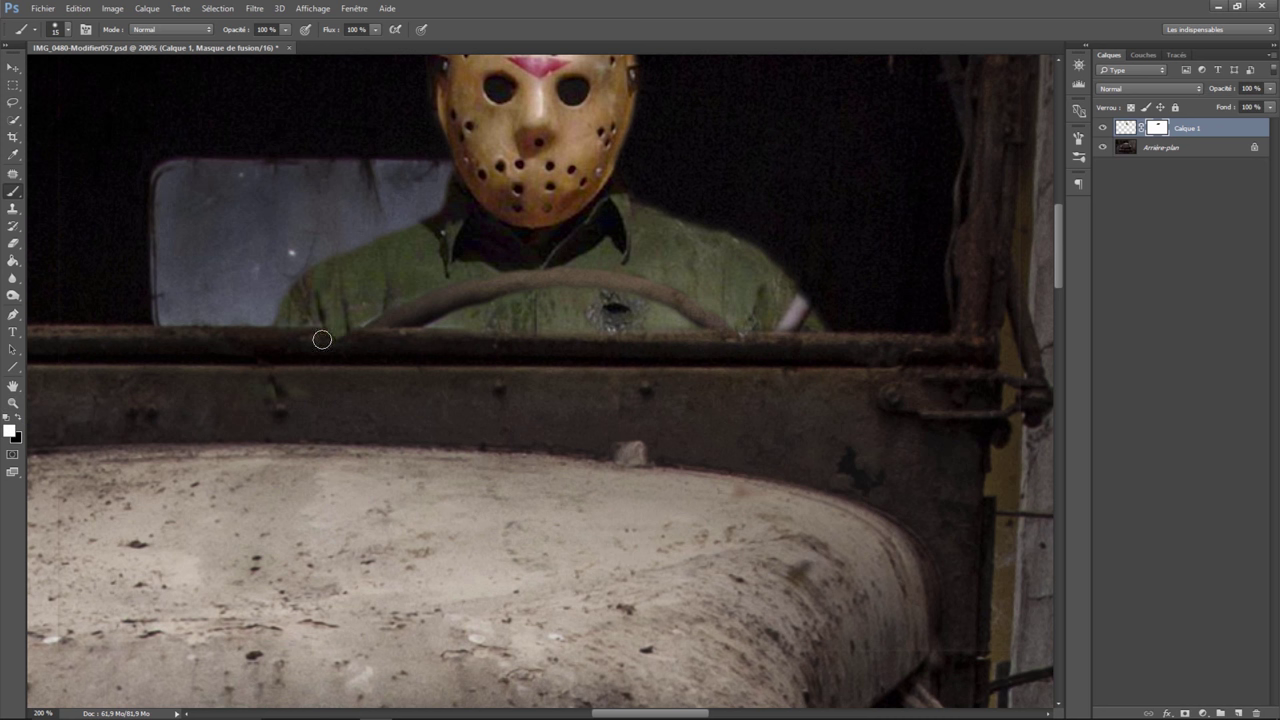
left_click_drag(320, 334, 466, 322)
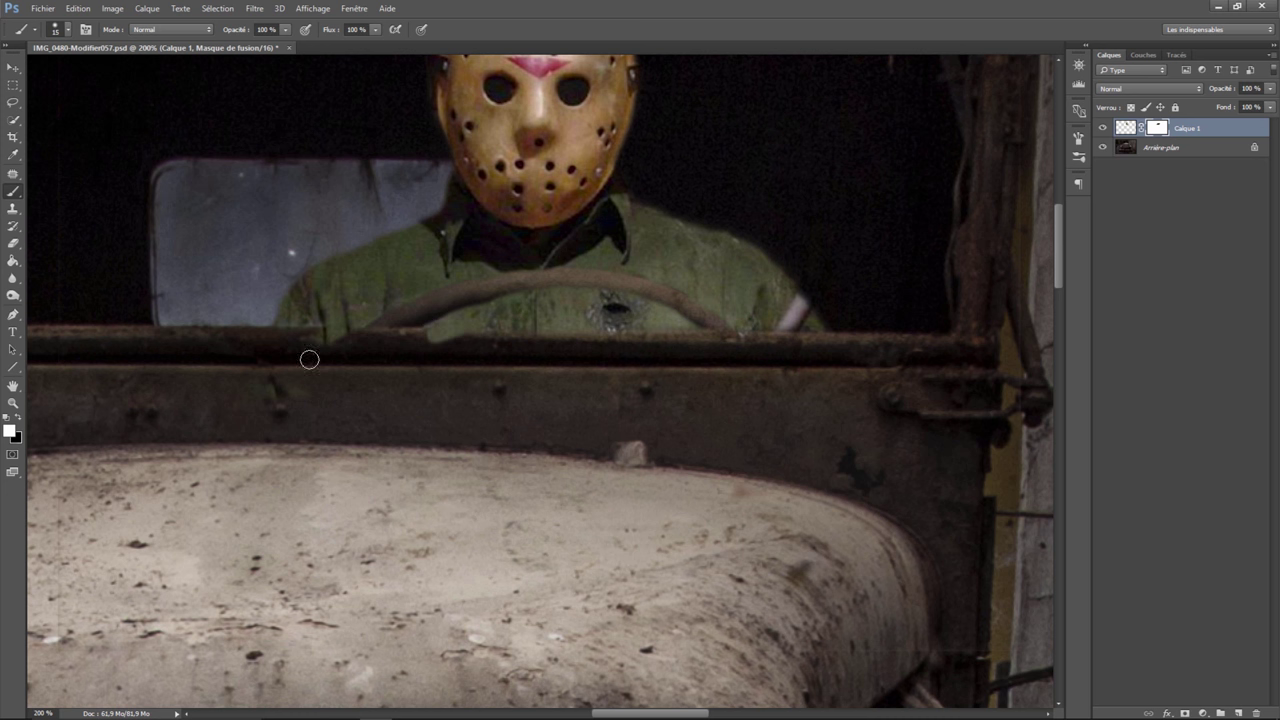
left_click(18, 417)
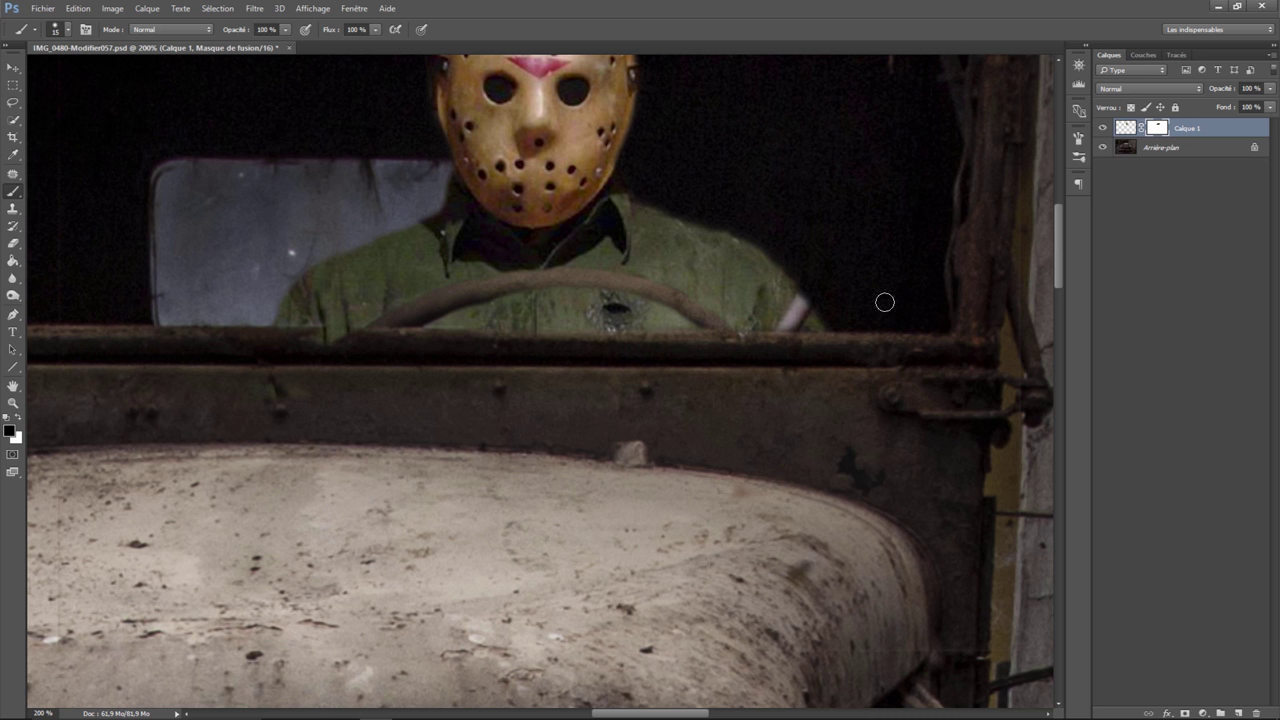
left_click(1125, 129)
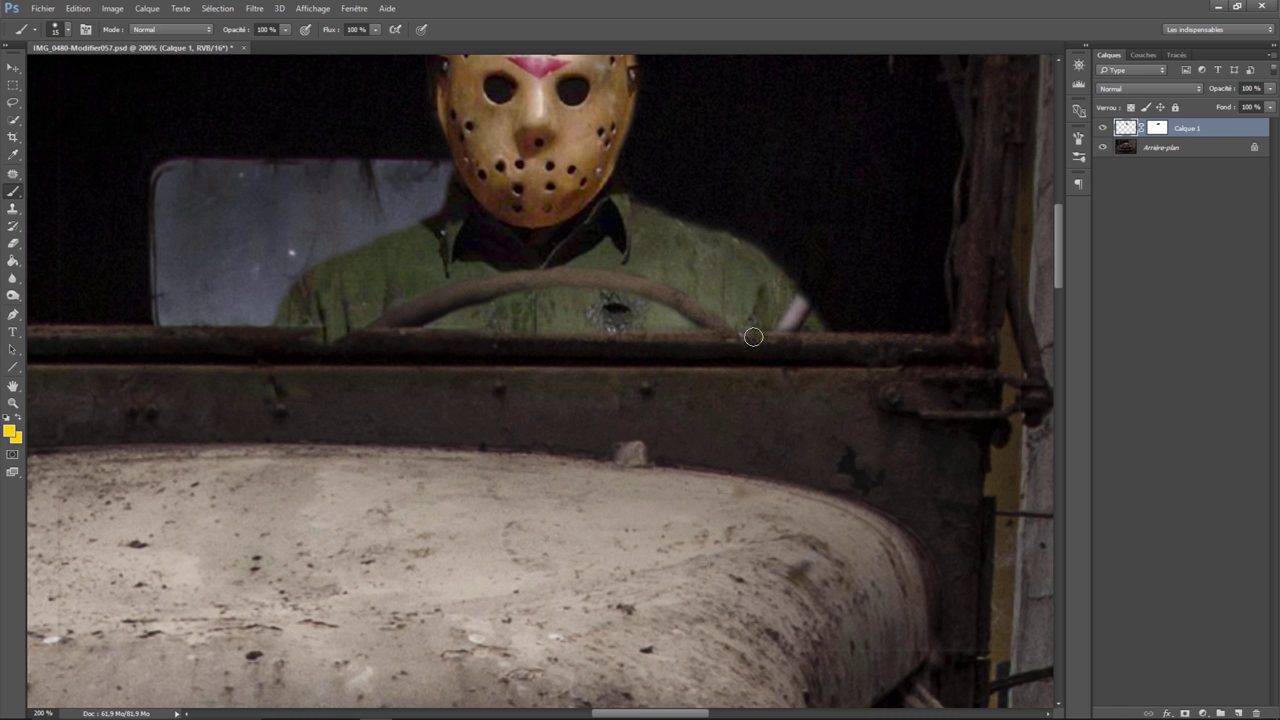
- Clone green jacket texture over the pale streak on the driver's sleeve
left_click(13, 208)
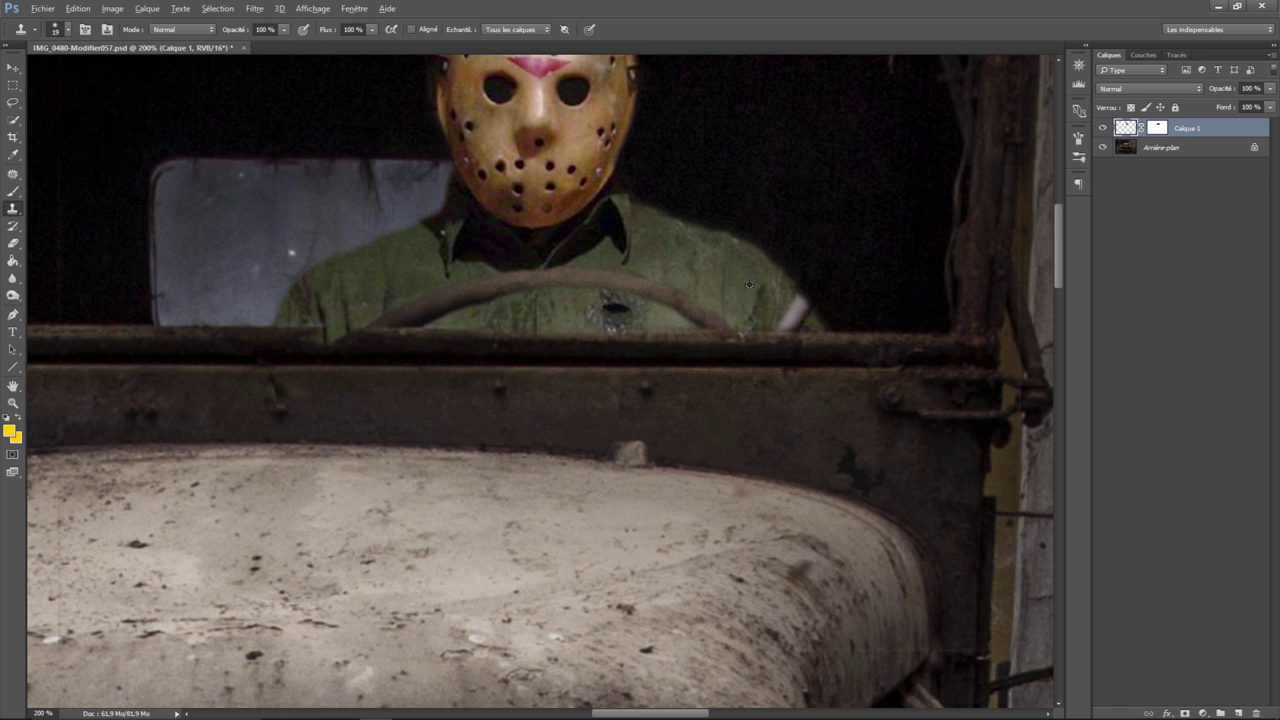
left_click_drag(796, 312, 802, 319)
left_click(734, 283, "alt")
left_click_drag(799, 317, 802, 319)
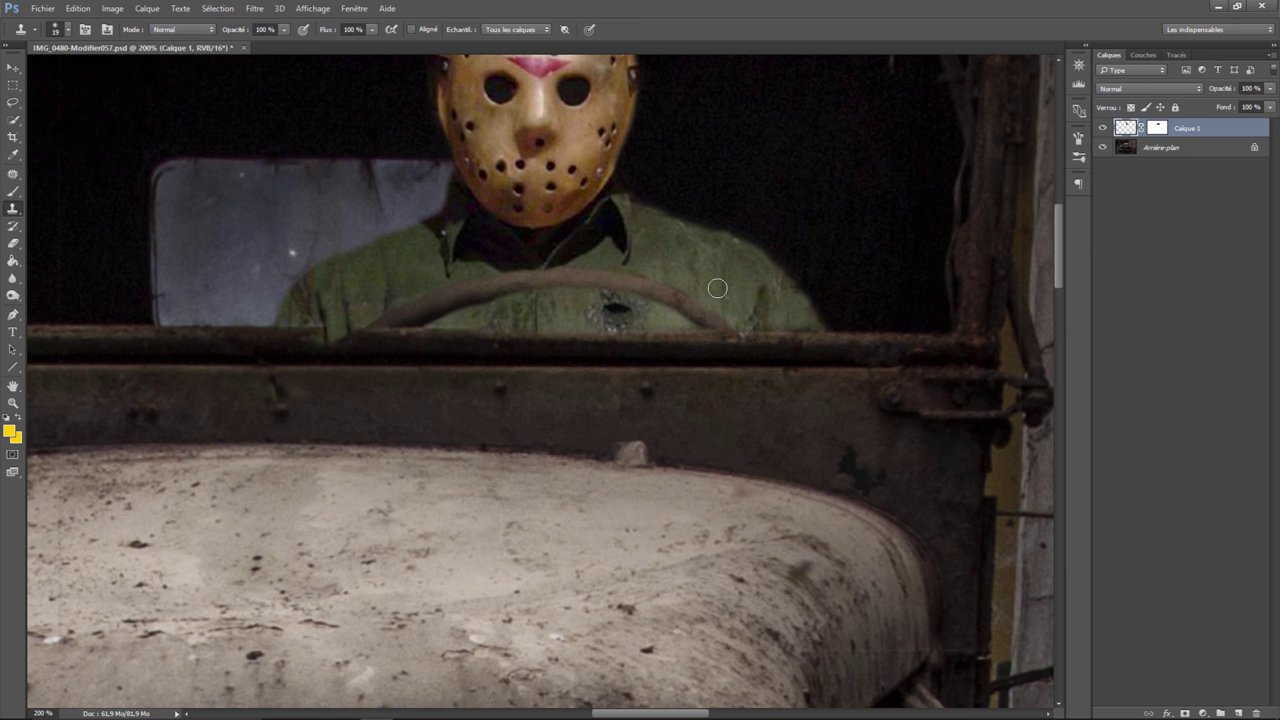
key("ctrl+minus")
key("ctrl+minus")
key("ctrl+minus")
key("ctrl+minus")
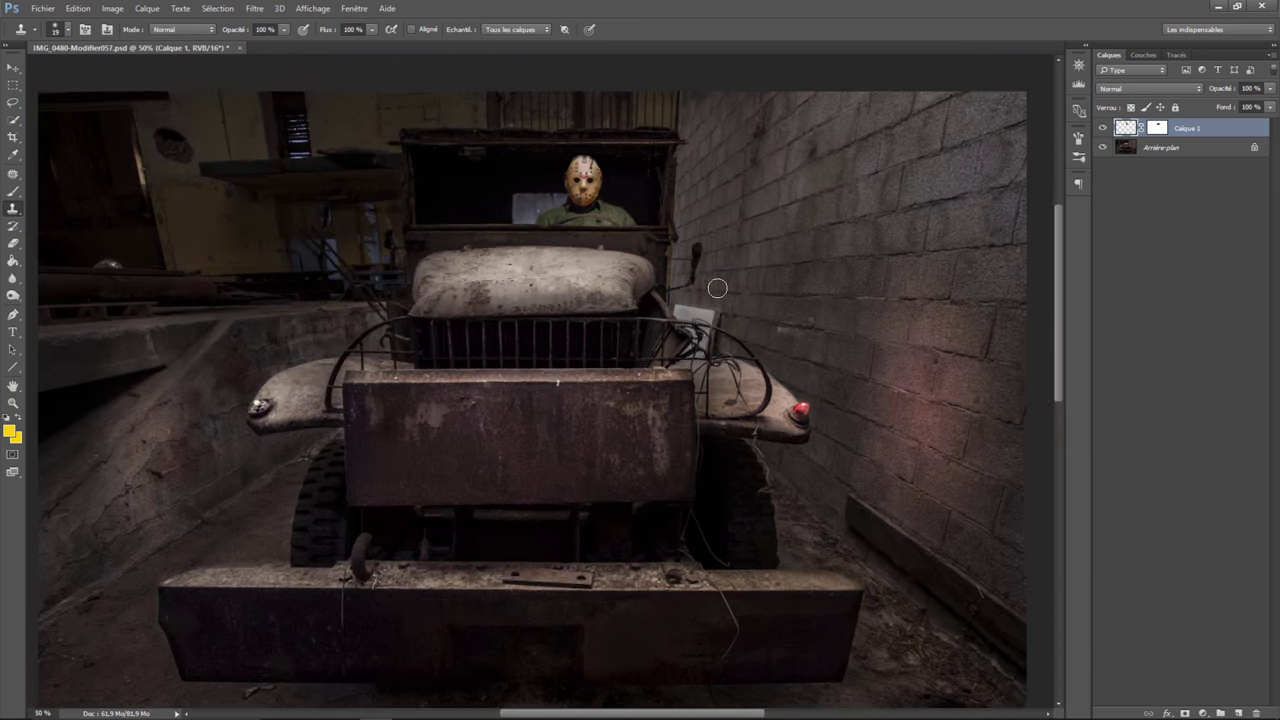
key("ctrl+plus")
key("ctrl+plus")
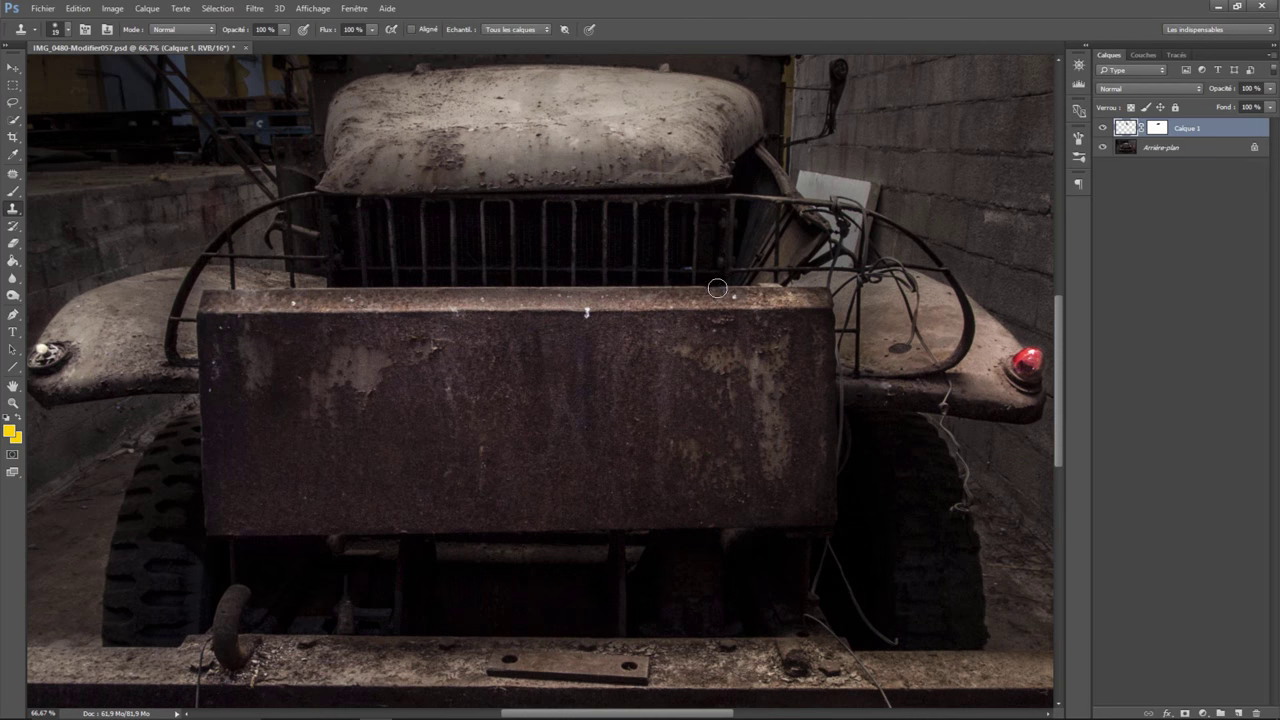
left_click_drag(1059, 326, 1058, 241)
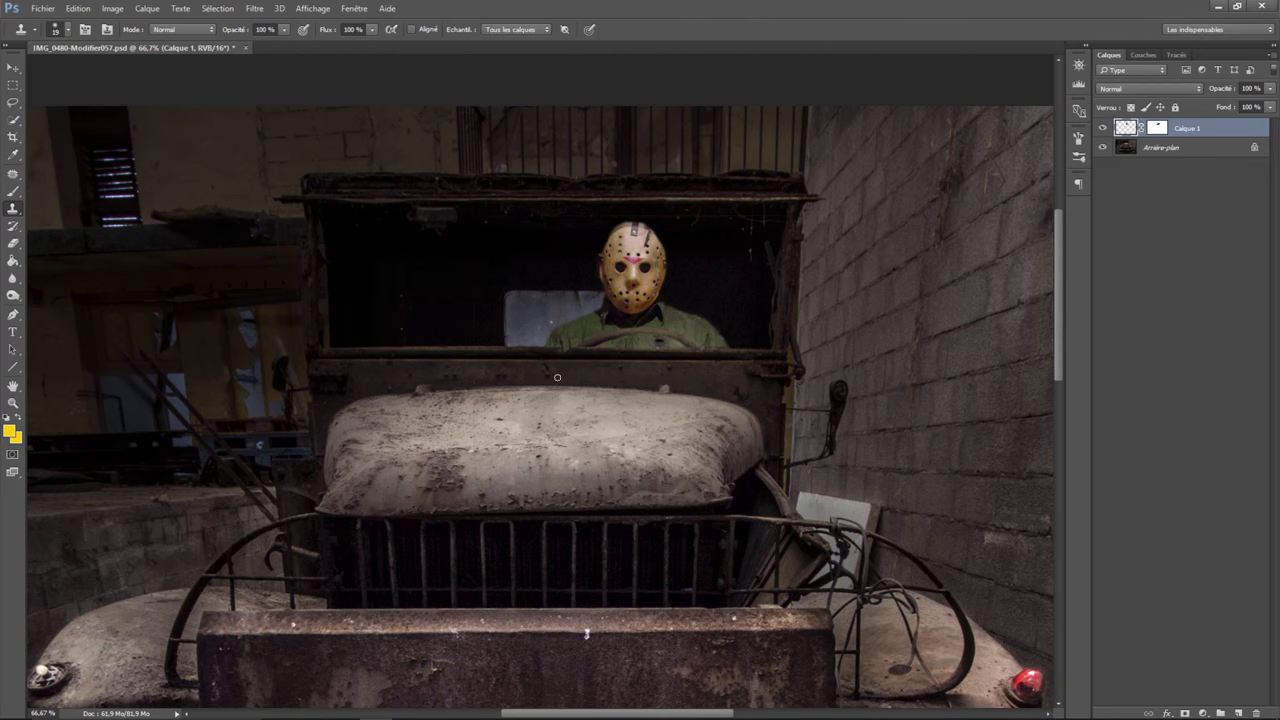
key("ctrl+plus")
key("ctrl+plus")
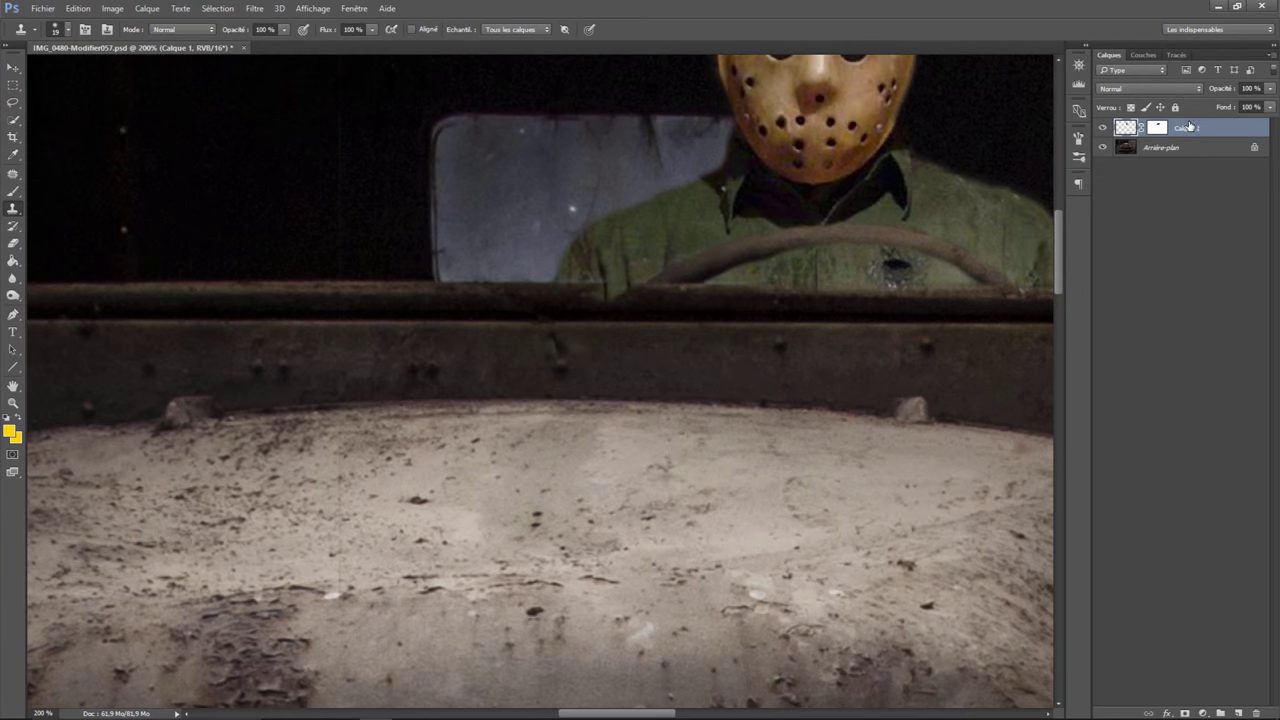
- Reselect the driver layer's mask and the Brush tool
left_click(1157, 128)
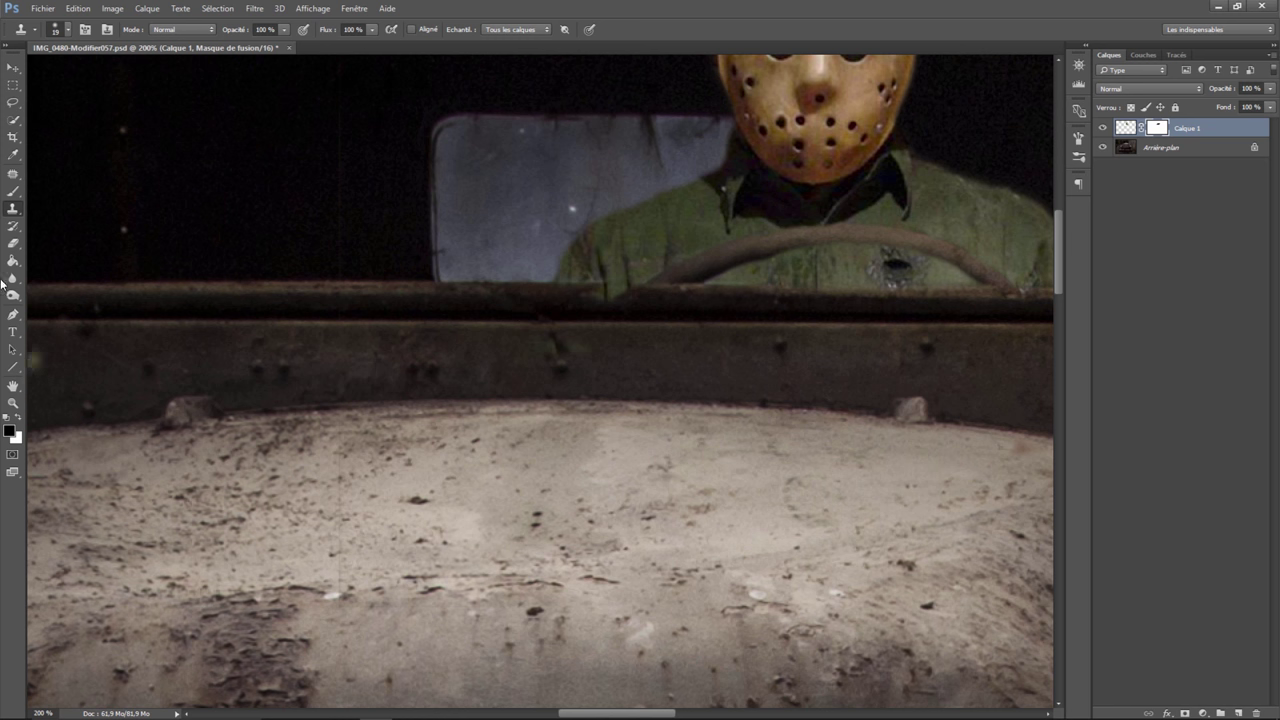
left_click(12, 188)
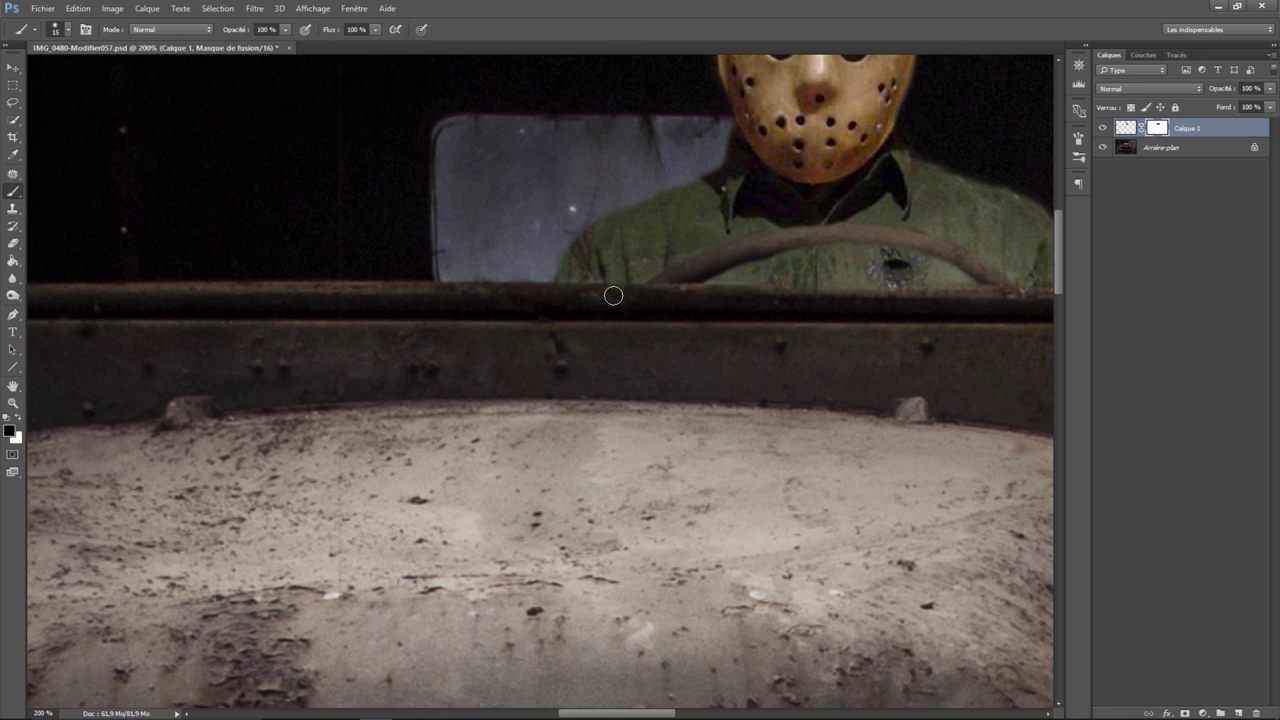
scroll(614, 352, "down", 1)
scroll(614, 352, "down", 1)
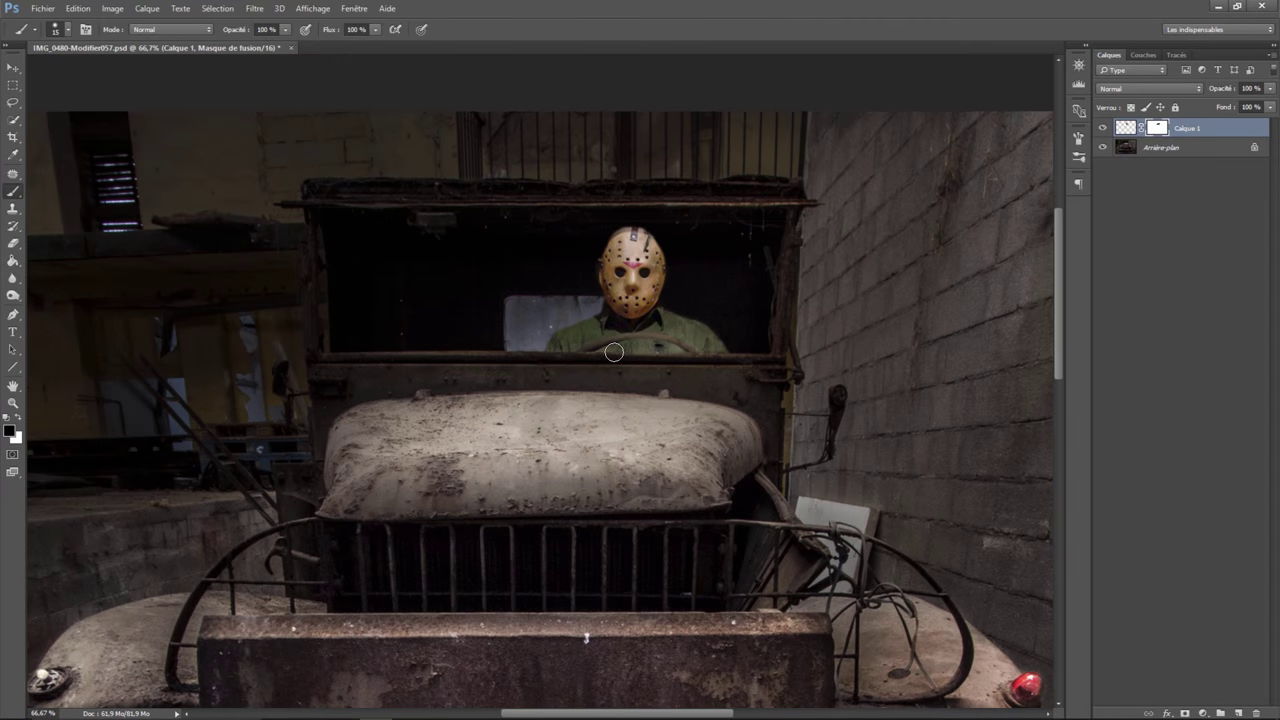
scroll(614, 352, "down", 1)
scroll(614, 352, "down", 1)
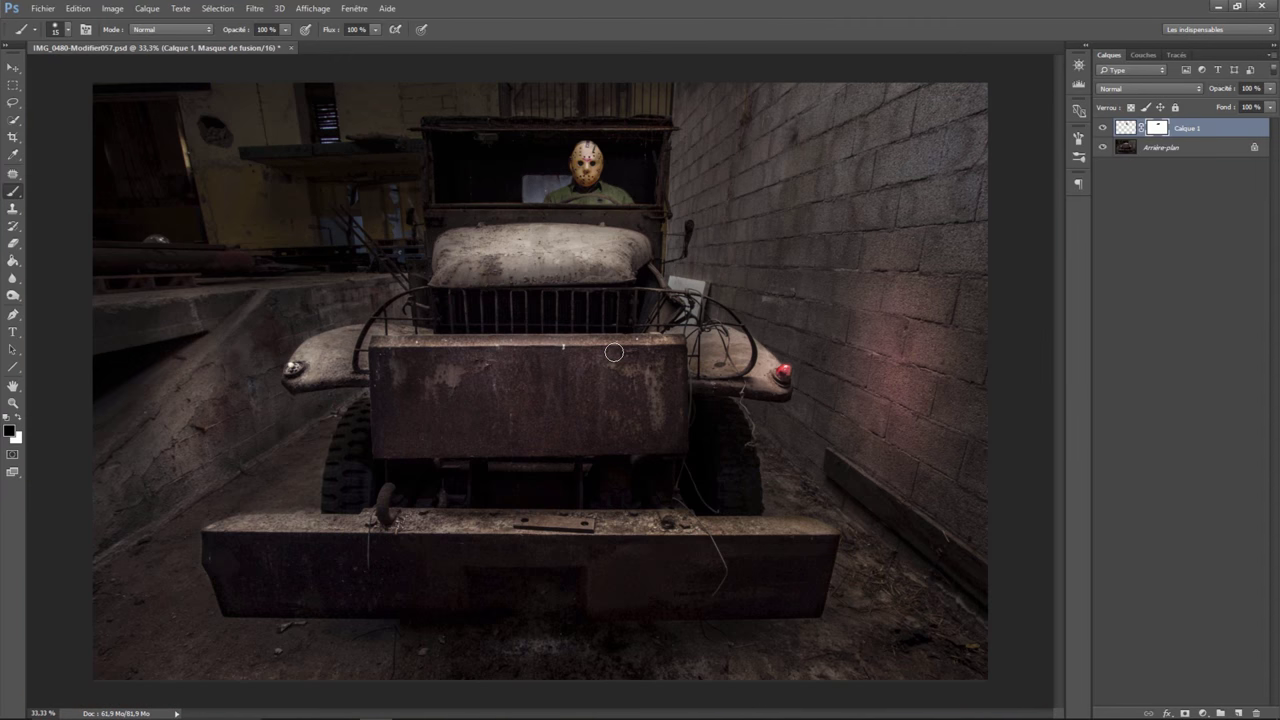
left_click(80, 10)
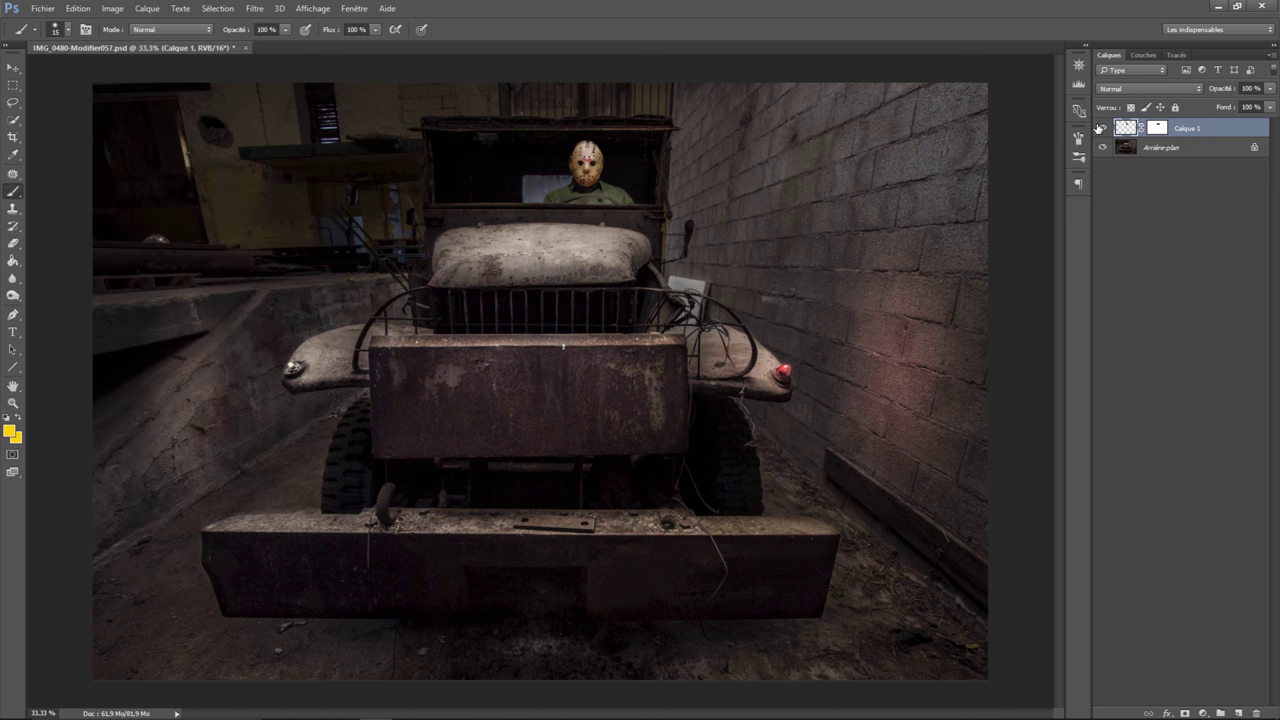
- Try lowering Luminosité in Luminosité/Contraste on the driver layer, then cancel without applying
left_click(78, 8)
mouse_move(126, 42)
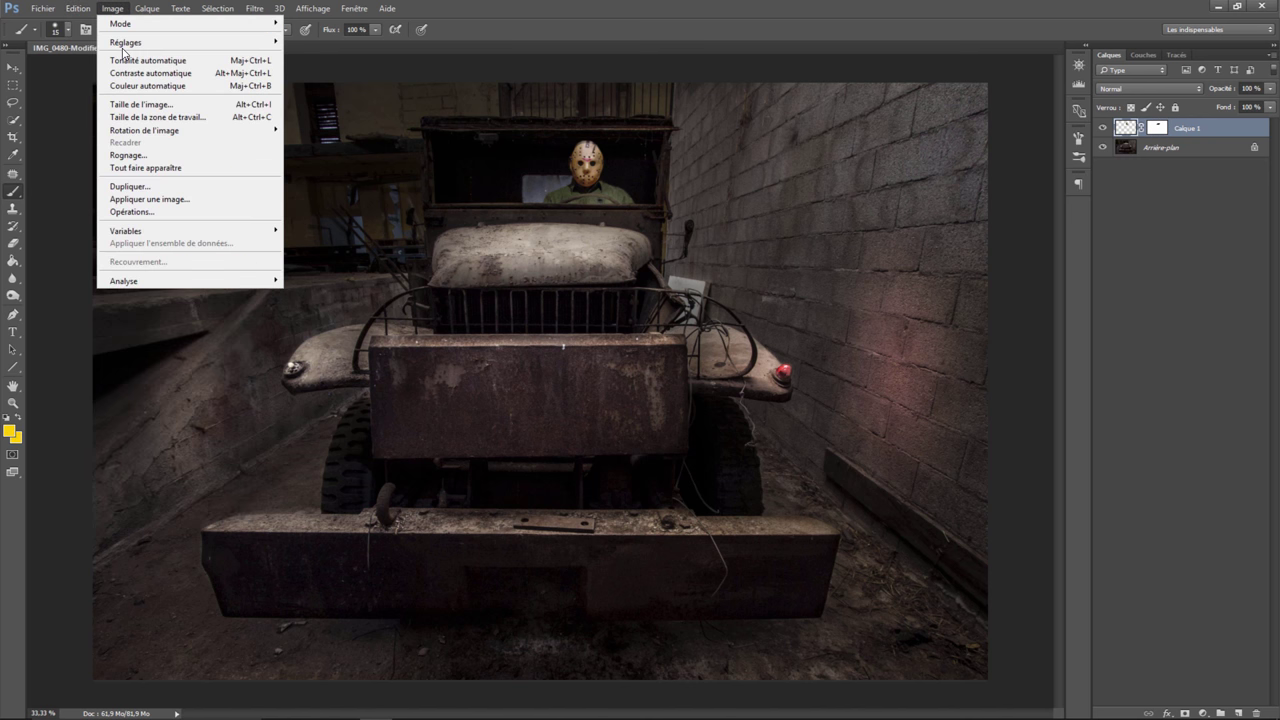
left_click(348, 44)
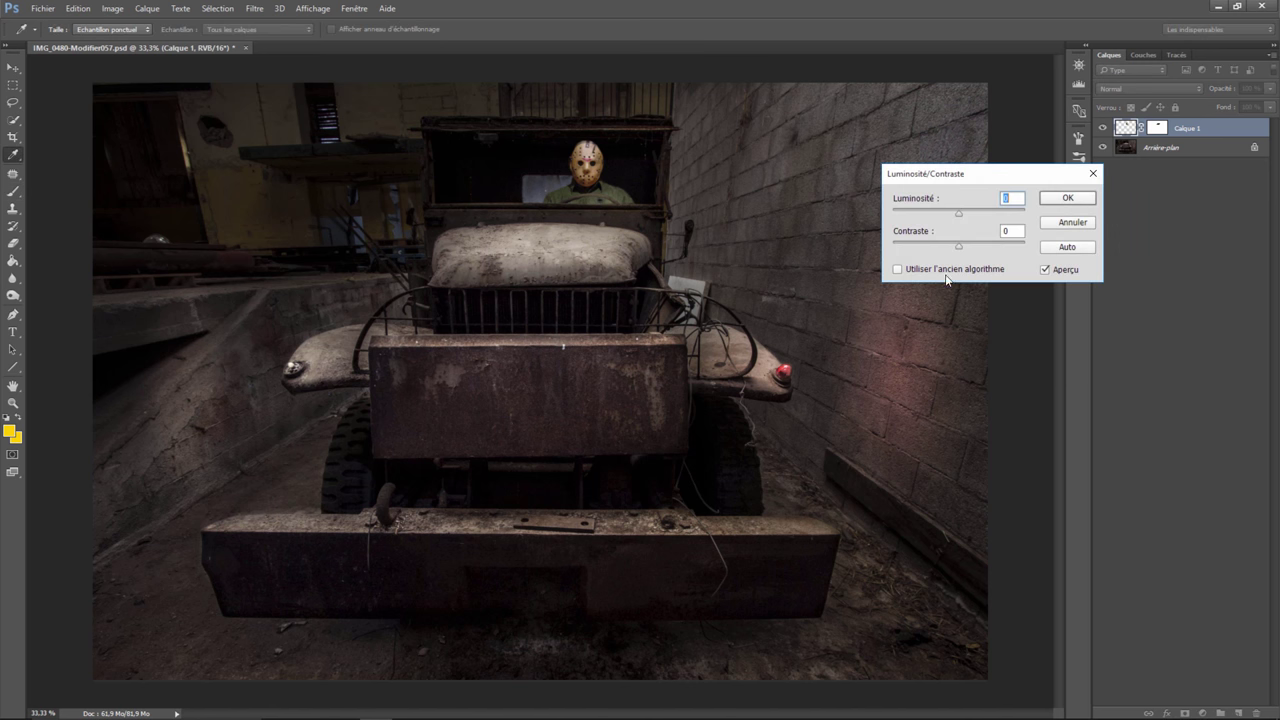
mouse_move(959, 218)
left_mouse_down()
mouse_move(912, 218)
mouse_move(928, 220)
left_mouse_up()
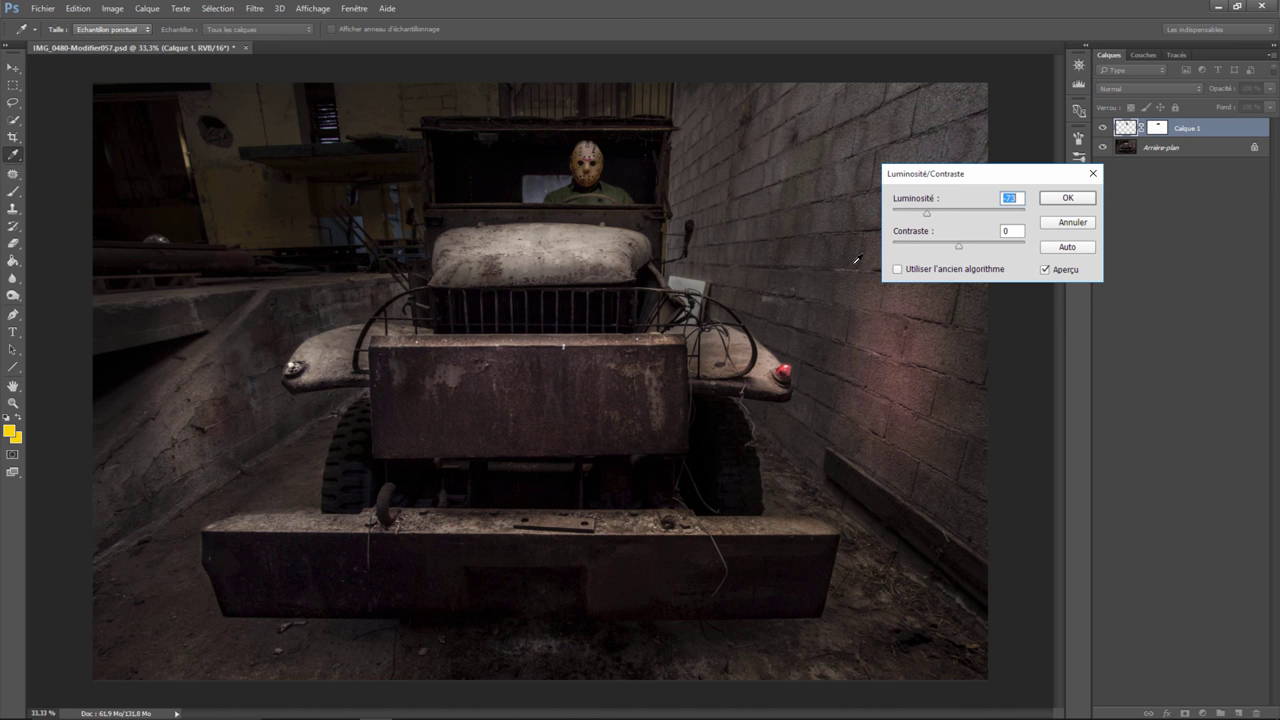
left_click(1092, 173)
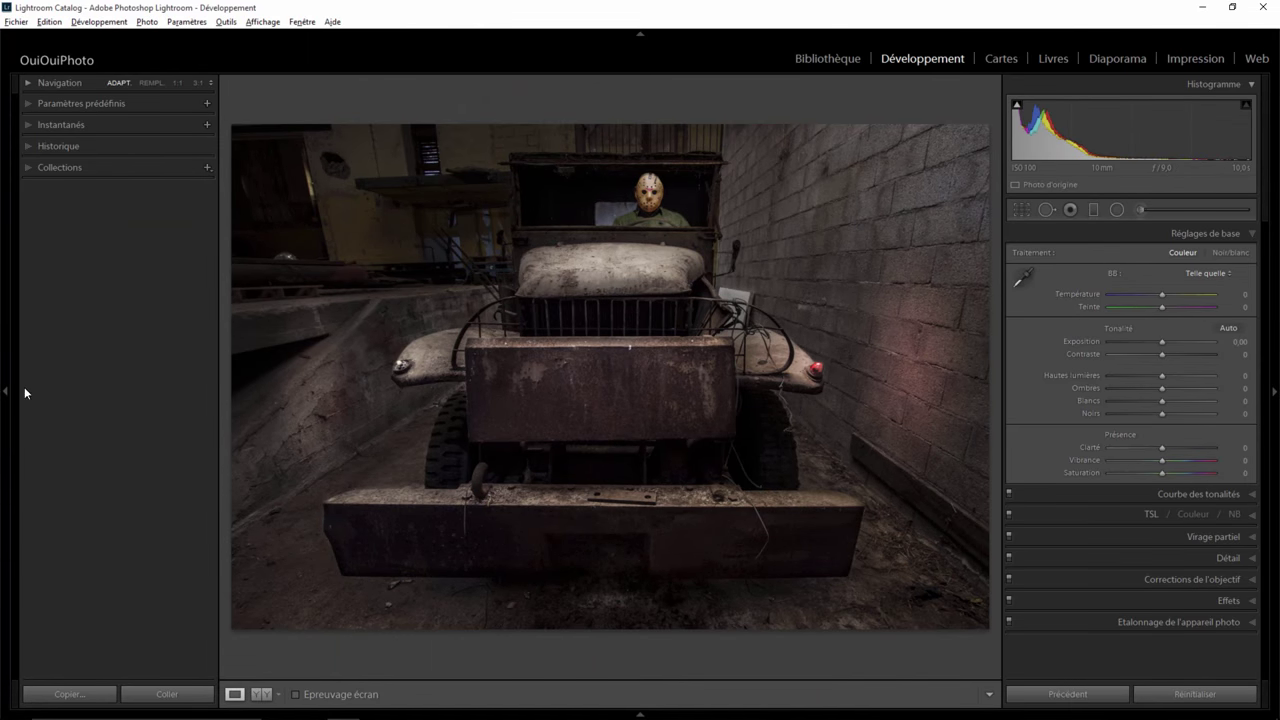
- Hide the left panel and compare the composite with the original at 1:1 around the driver, then refit
left_click(6, 393)
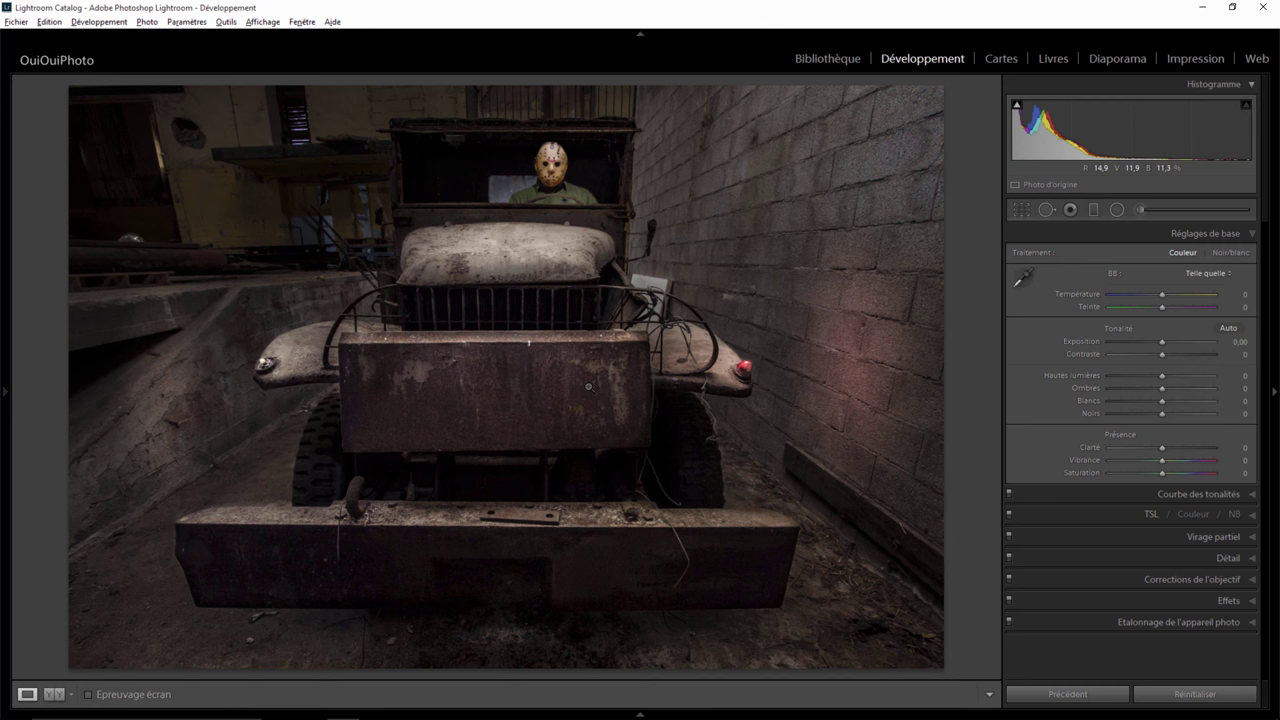
key("c")
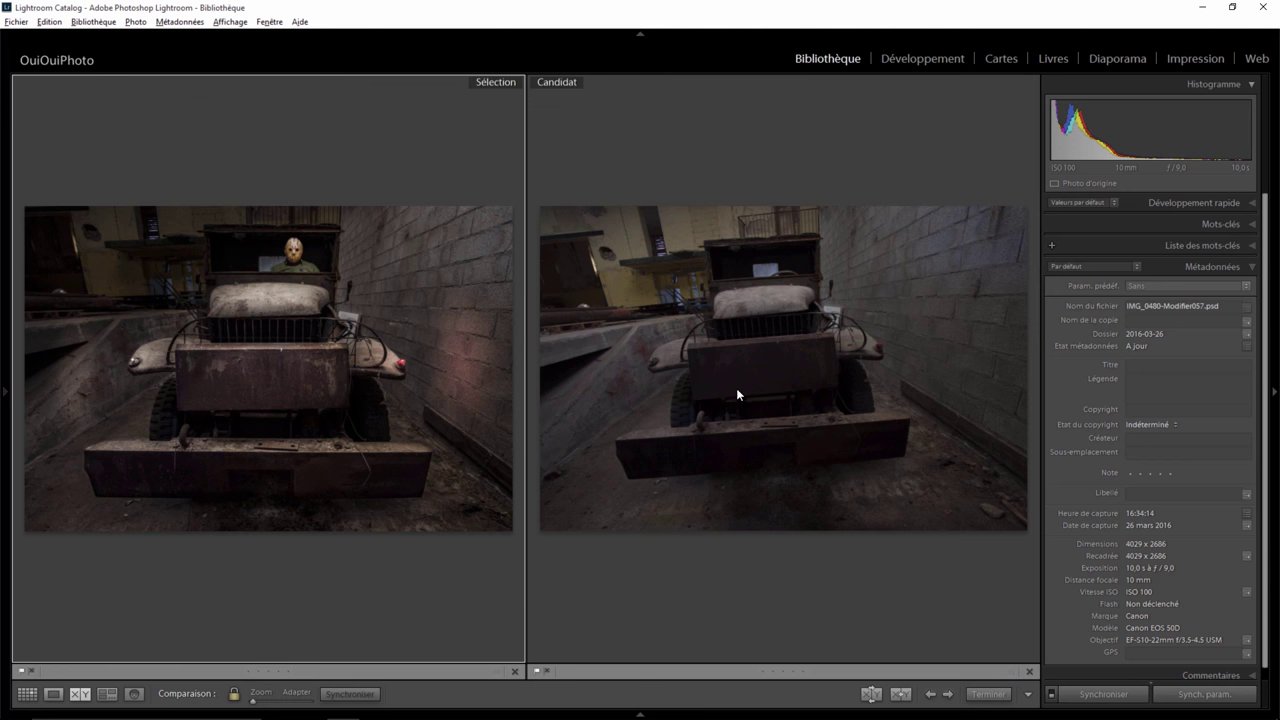
left_click(299, 340)
left_click_drag(303, 287, 336, 340)
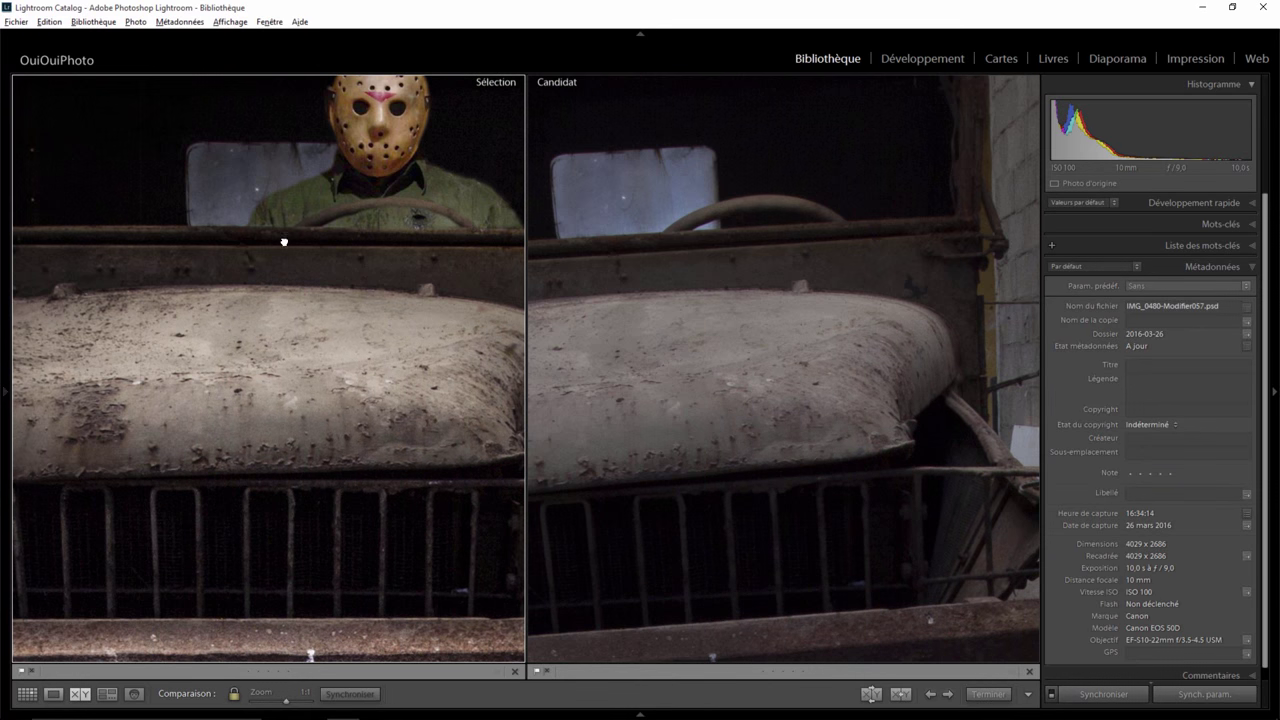
left_click_drag(284, 241, 364, 408)
left_click_drag(461, 297, 293, 357)
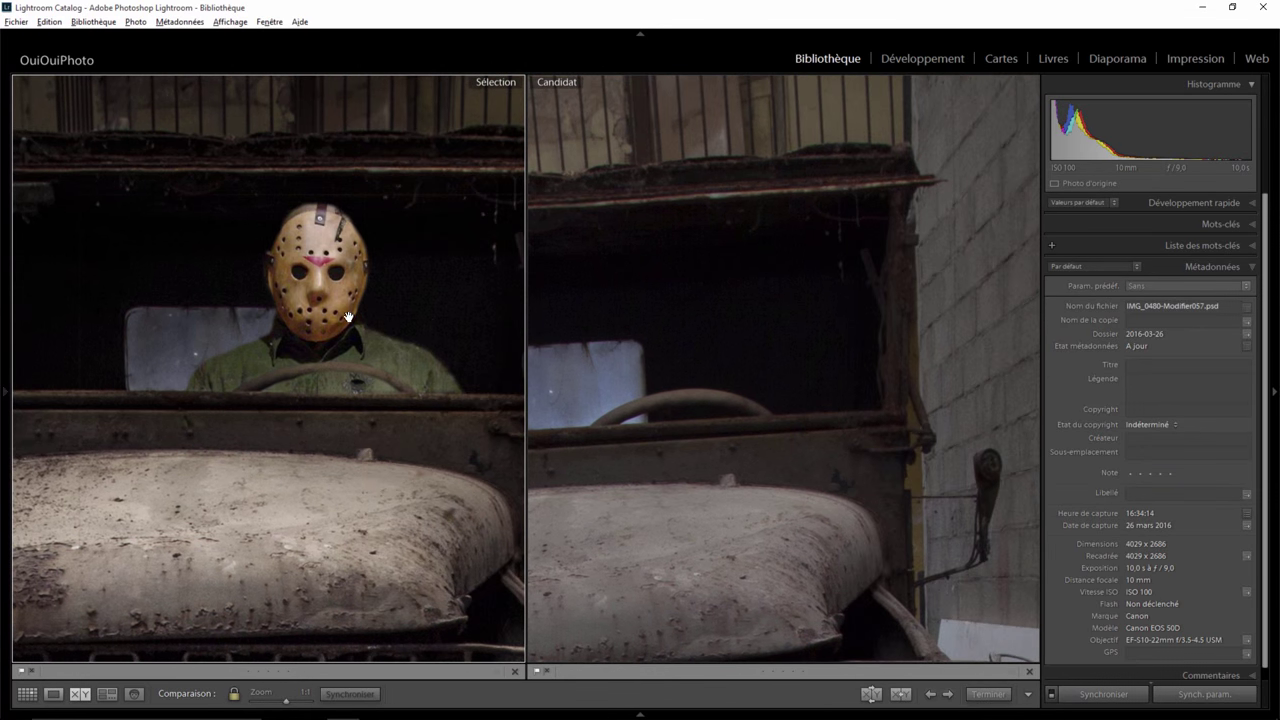
left_click(323, 394)
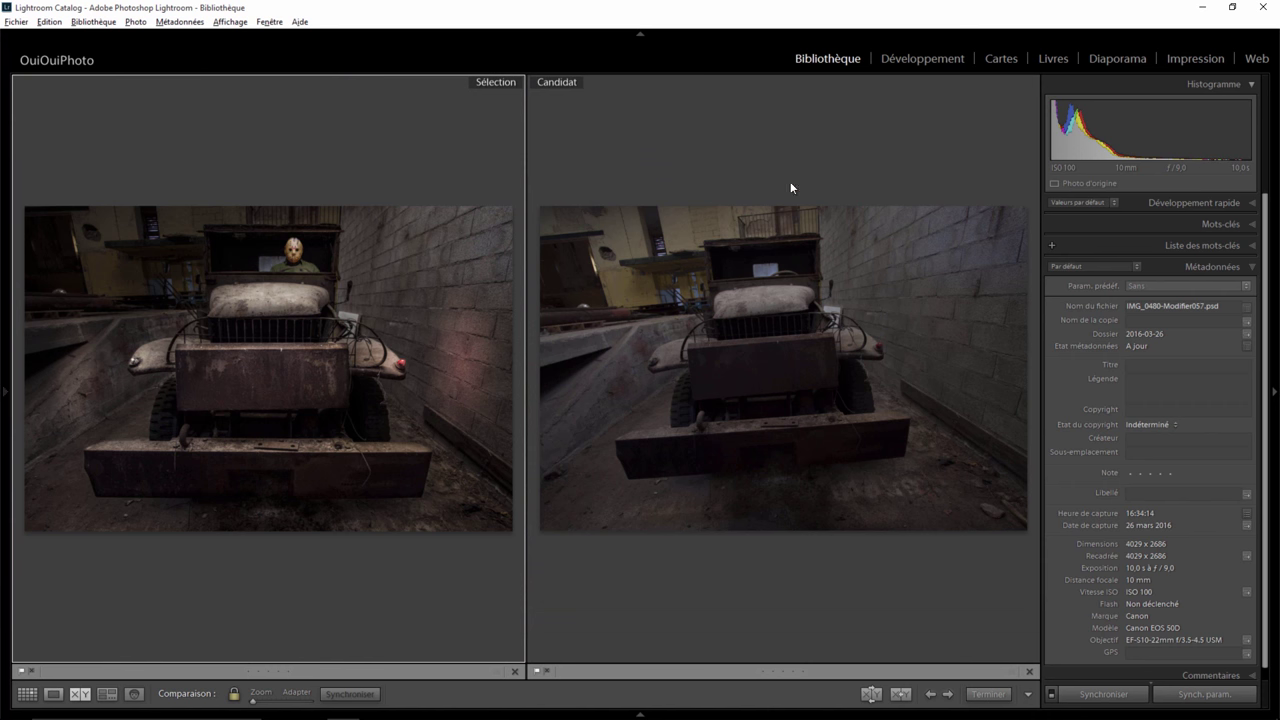
left_click(921, 58)
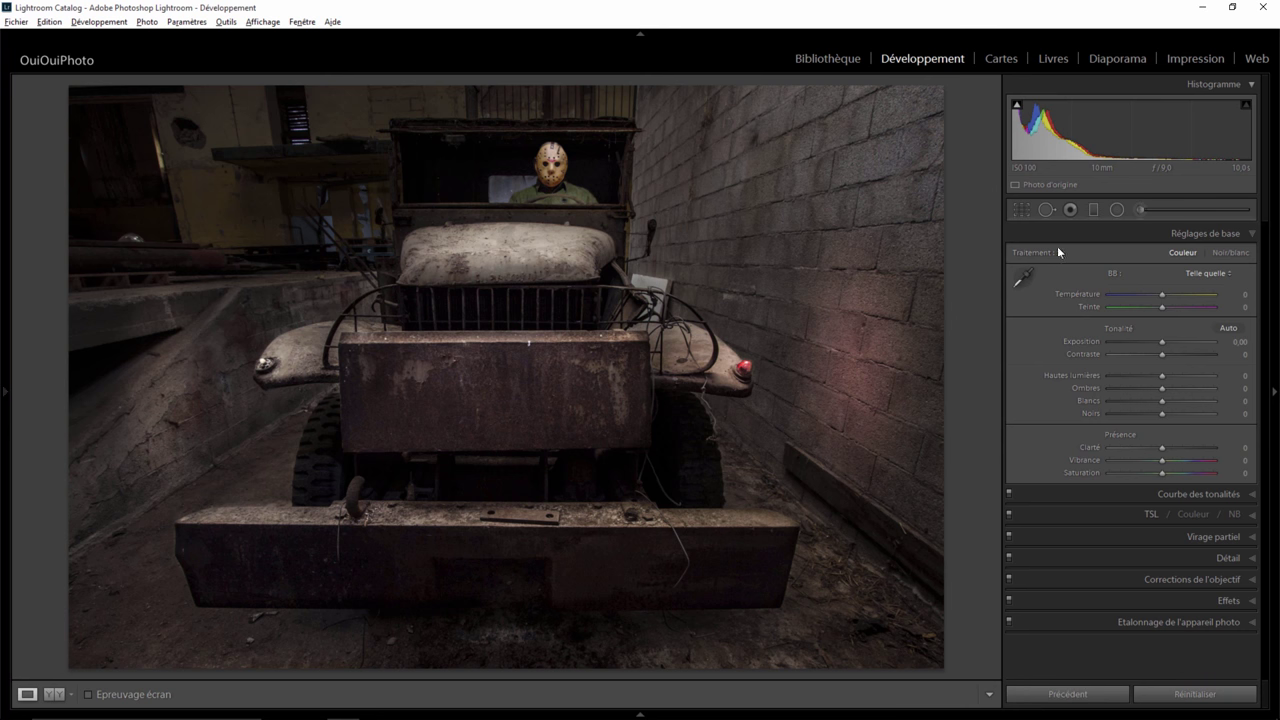
- Add an inverted radial filter around the masked face with Hautes lumières -29 and feather 45
left_click(1117, 210)
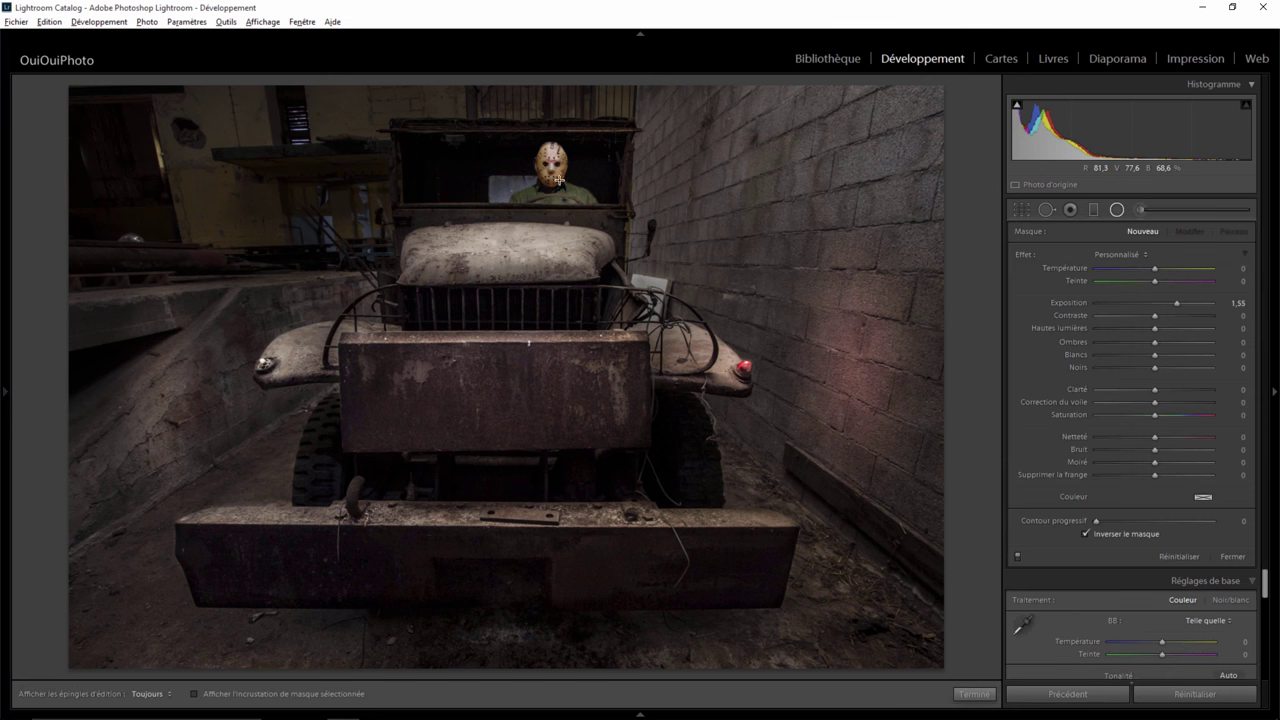
left_click_drag(552, 167, 605, 224)
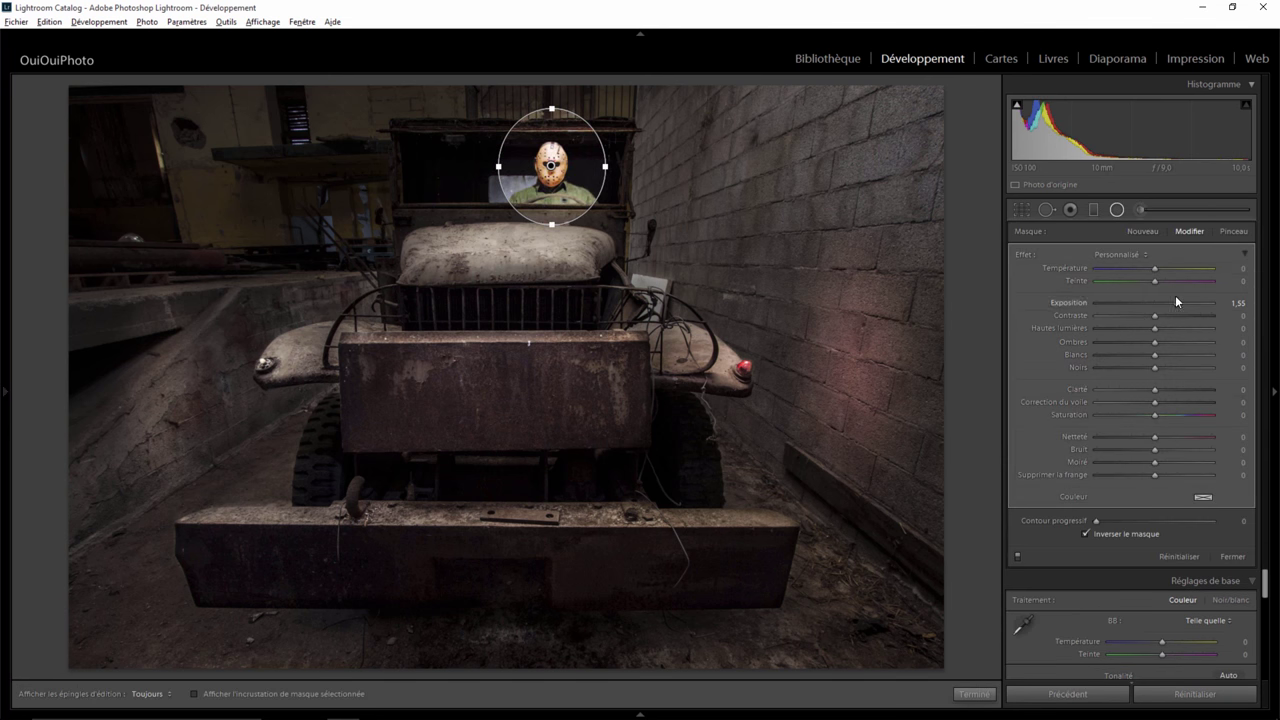
left_click_drag(1176, 298, 1137, 328)
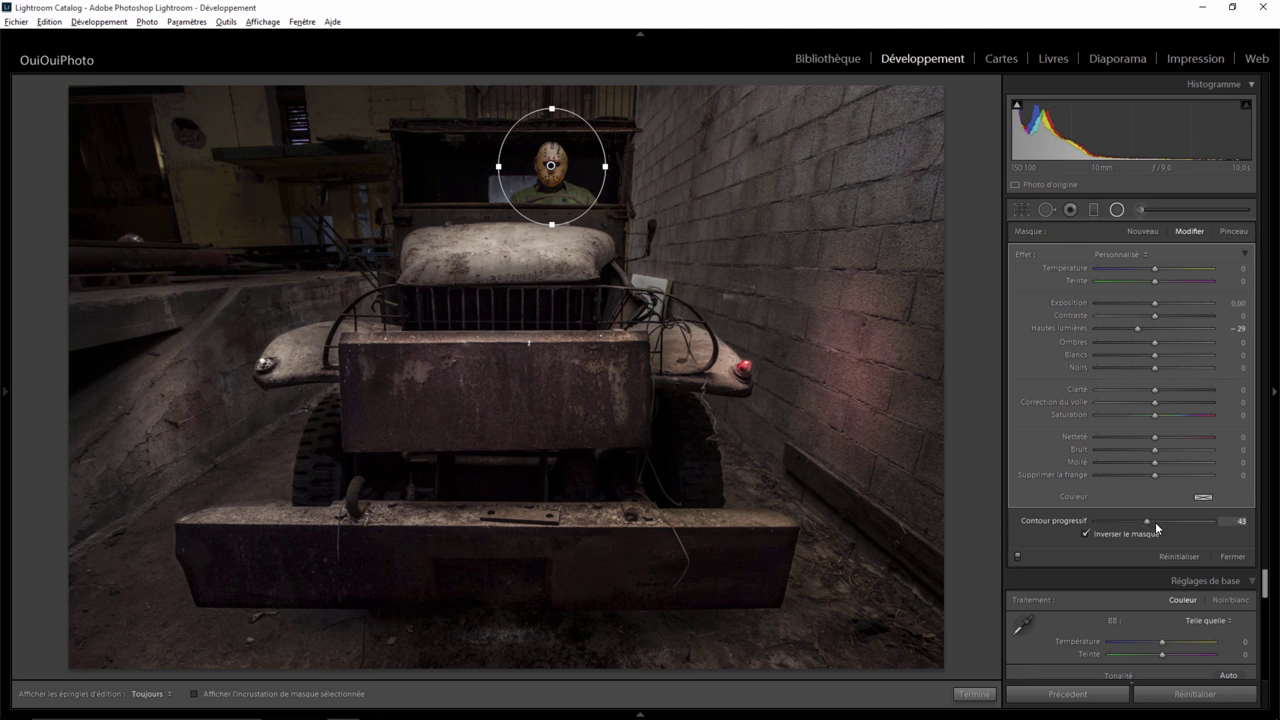
left_click(974, 693)
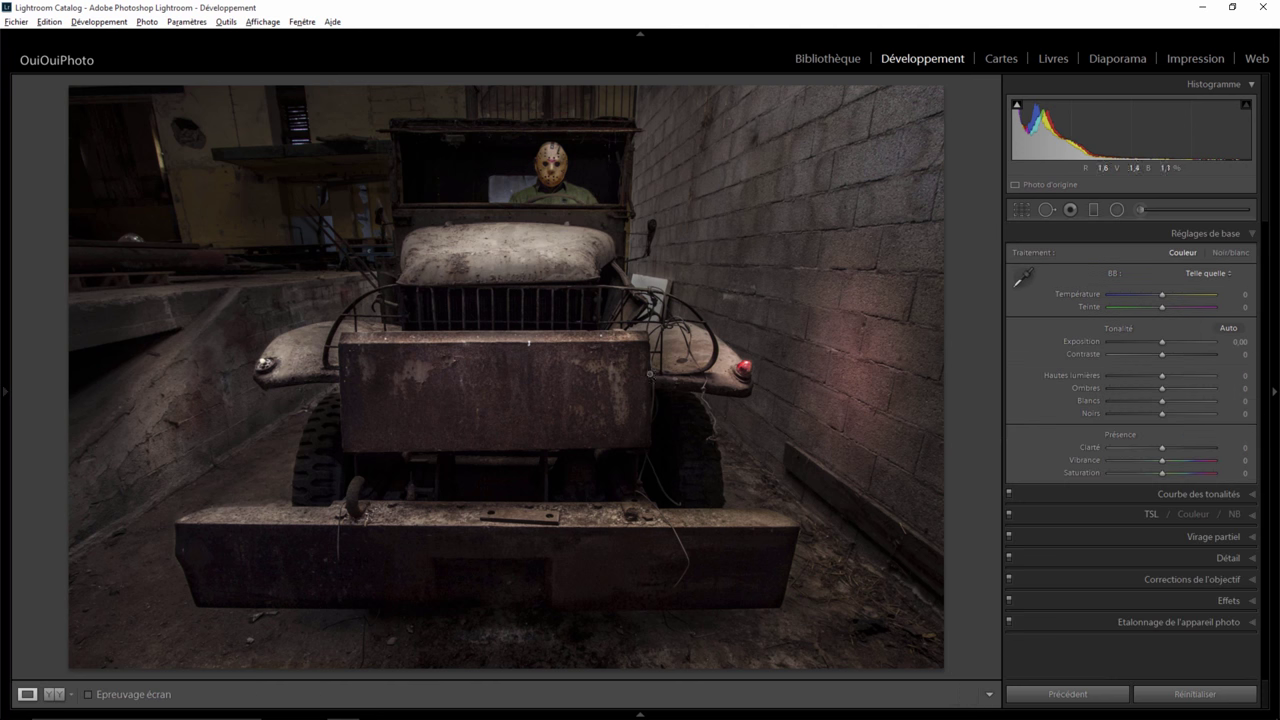